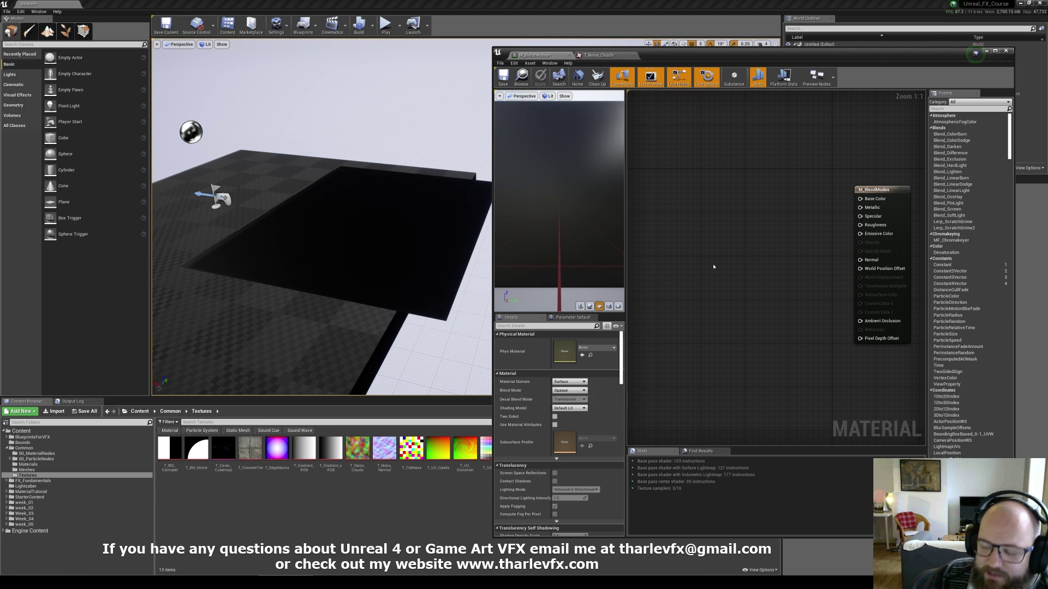
# Add a vector parameter named Colour and connect it to the material's Base Color input
pyautogui.moveTo(740, 214); pyautogui.dragTo(719, 274, button='right')
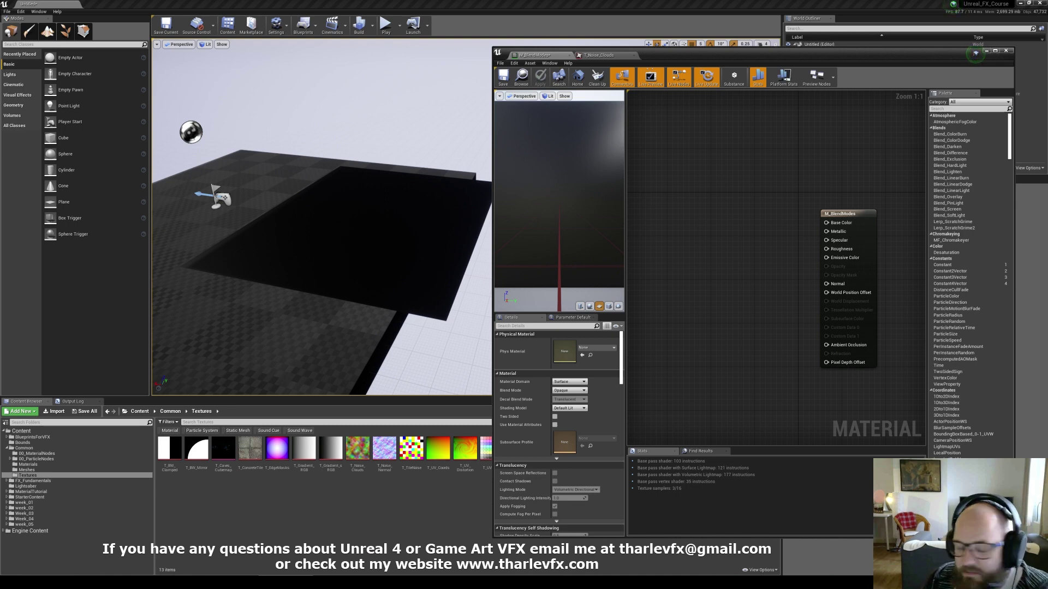
pyautogui.click(665, 201)
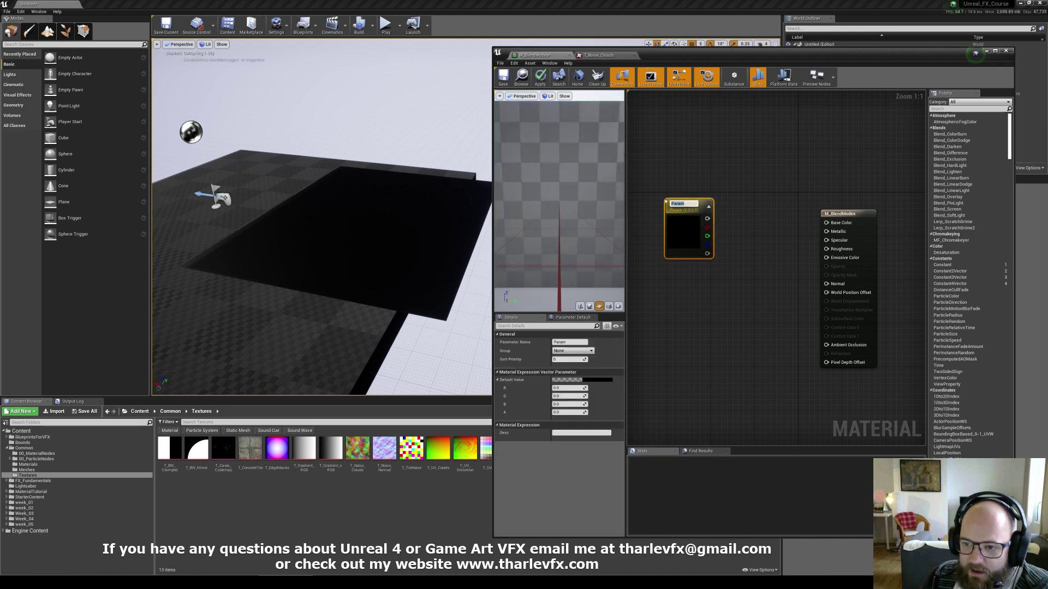
pyautogui.press('Return')
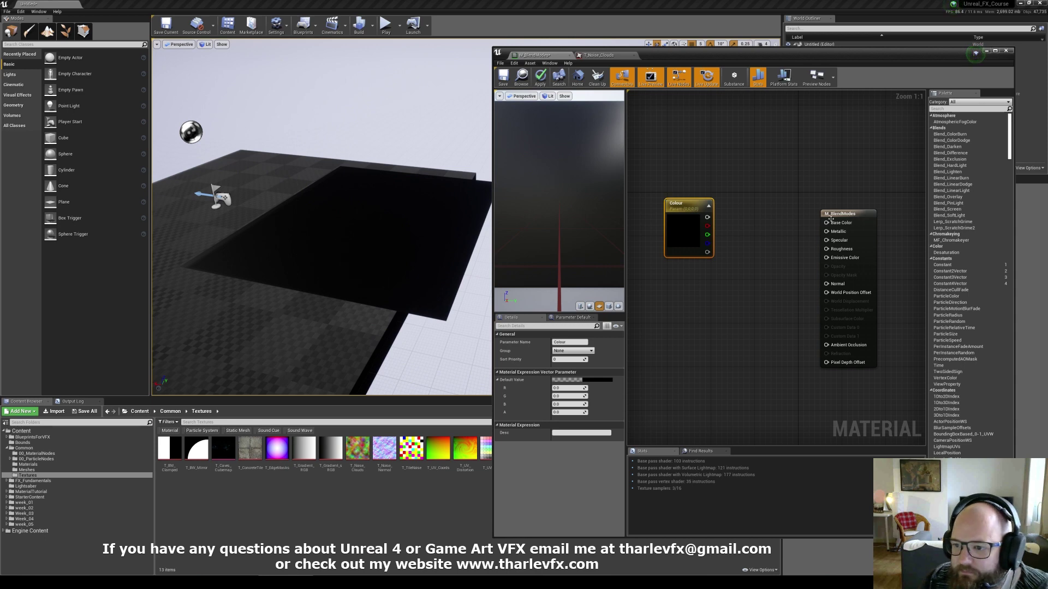
pyautogui.moveTo(828, 222); pyautogui.dragTo(708, 217)
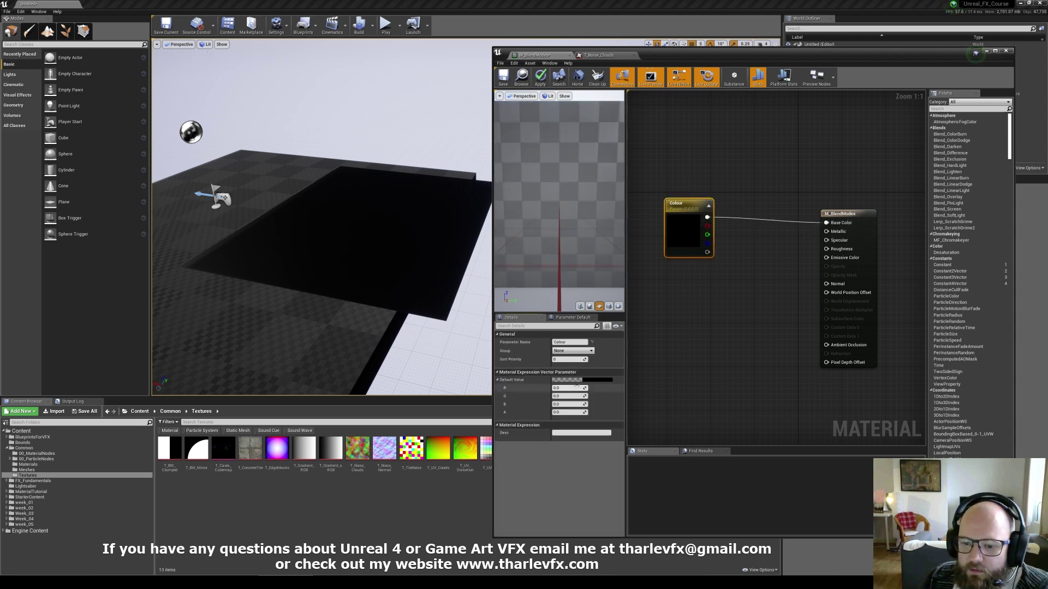
# Set the Colour parameter's red value to 0.5 and apply the material to the plane in the level
pyautogui.click(575, 387)
pyautogui.write('.5')
pyautogui.press('Return')
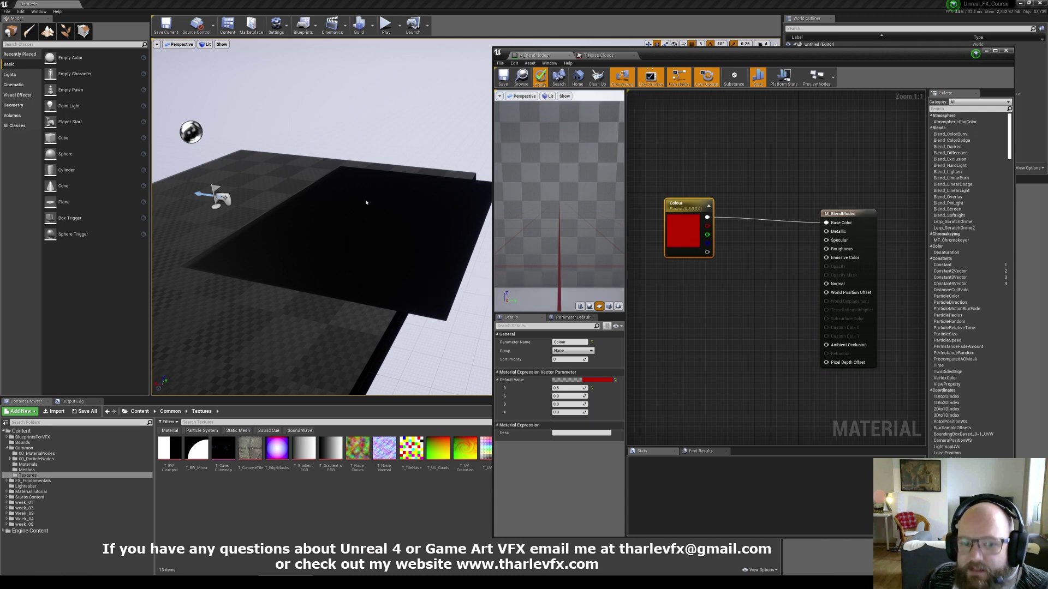
pyautogui.moveTo(362, 223)
pyautogui.mouseDown(button='right')
pyautogui.moveTo(419, 226)
pyautogui.moveTo(361, 223)
pyautogui.mouseUp(button='right')
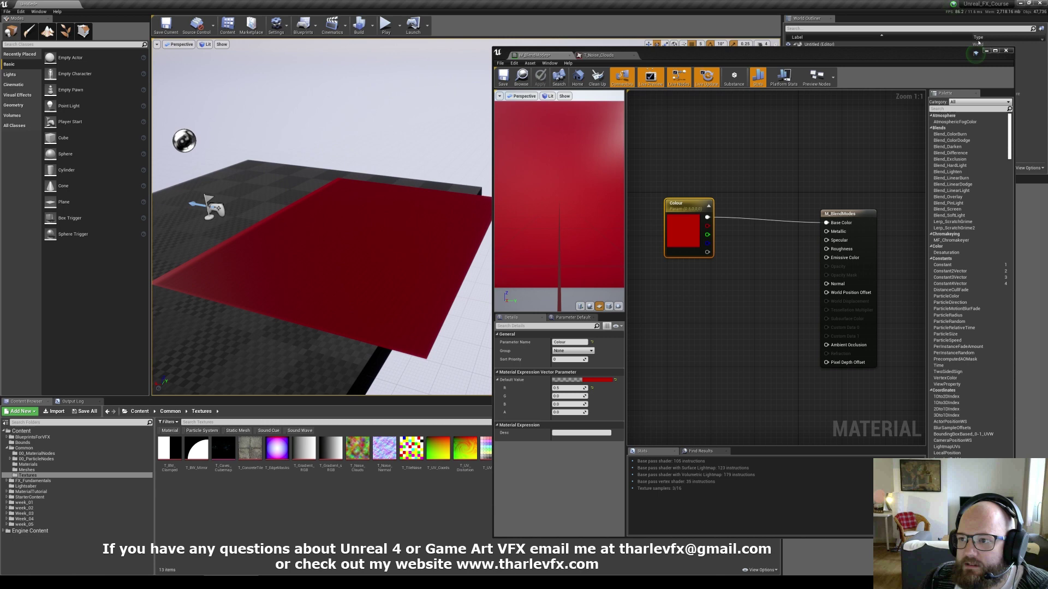
# Close the material editor and rotate the Light Source so it lights the plane and floor more brightly
pyautogui.click(1006, 50)
pyautogui.doubleClick(827, 64)
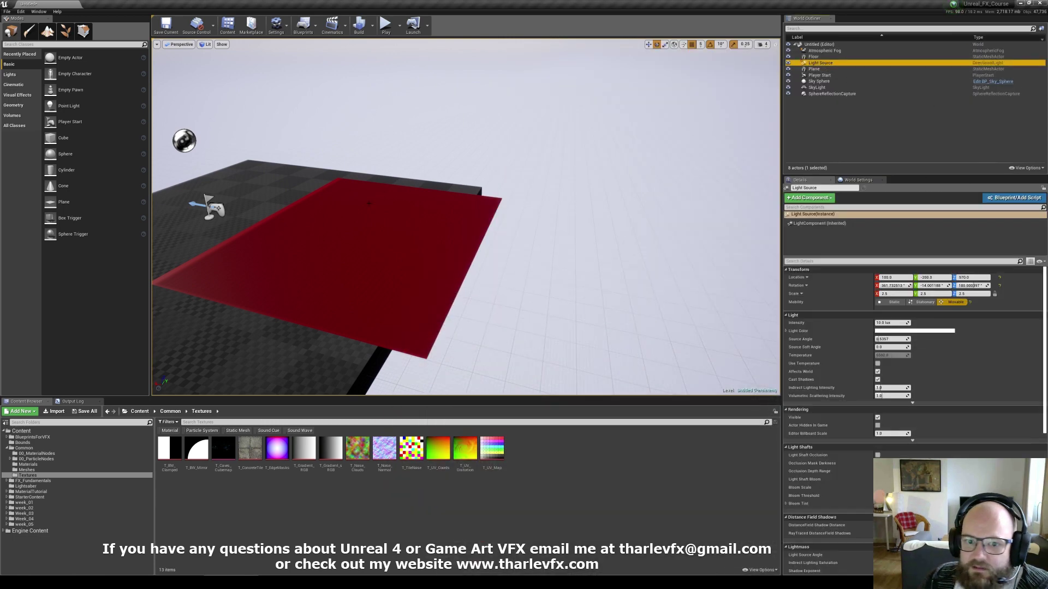
pyautogui.moveTo(204, 113); pyautogui.dragTo(210, 158)
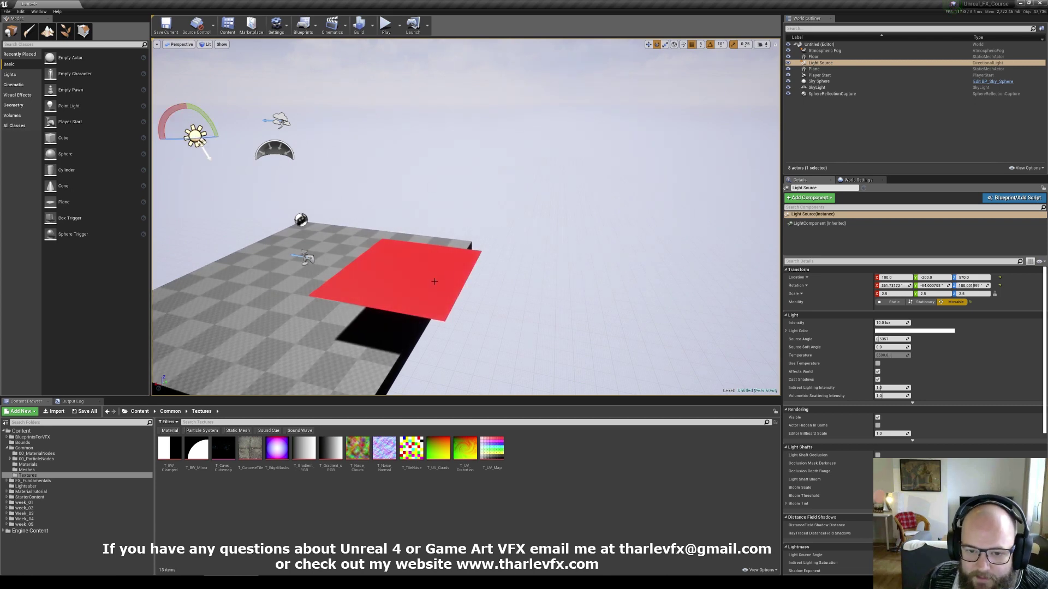
# Select the red plane in the level and reopen its assigned M_BlendModes material for editing
pyautogui.click(434, 281)
pyautogui.moveTo(562, 295); pyautogui.dragTo(548, 269, button='right')
pyautogui.press('s')
pyautogui.press('w')
pyautogui.click(562, 295)
pyautogui.press('a')
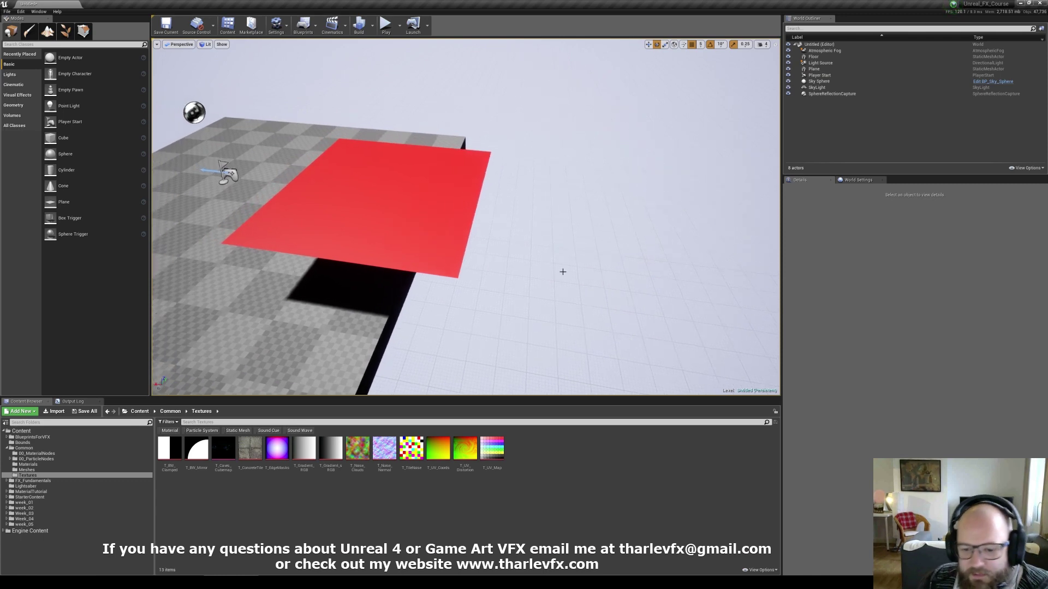
pyautogui.click(467, 190)
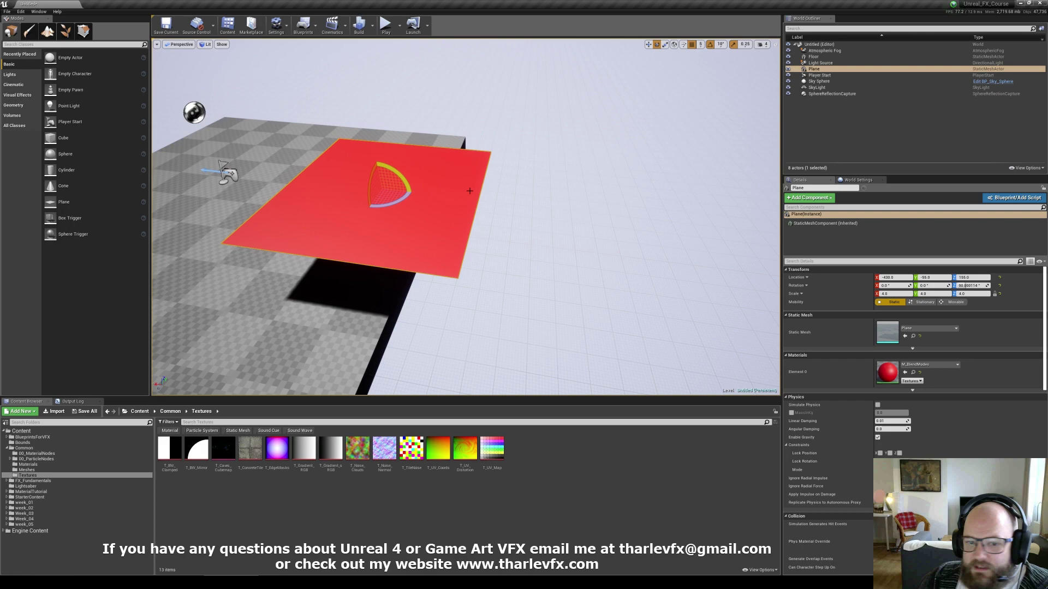
pyautogui.moveTo(492, 201); pyautogui.dragTo(474, 190, button='right')
pyautogui.press('w')
pyautogui.doubleClick(887, 372)
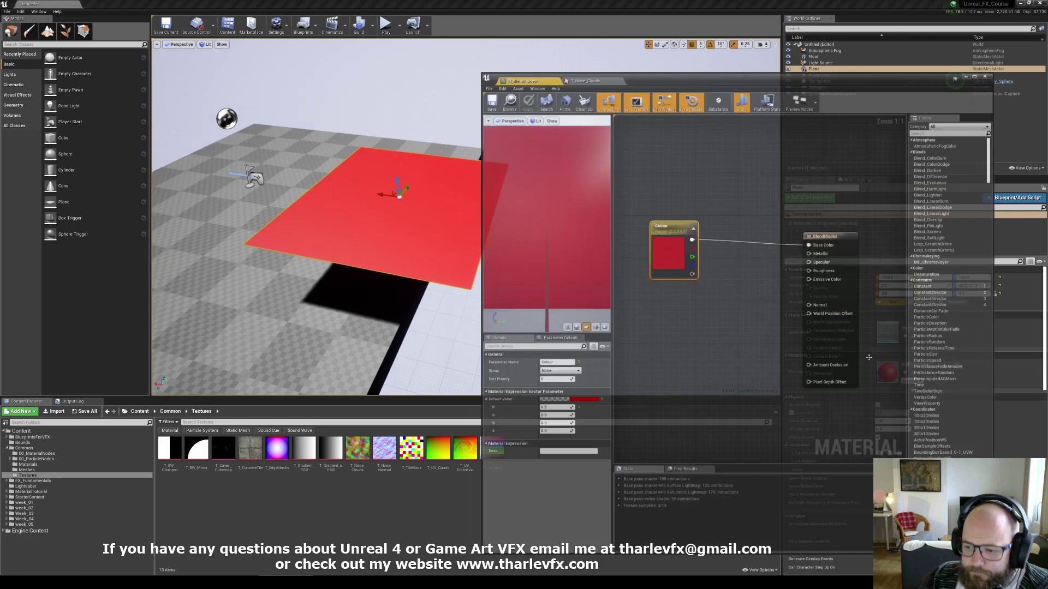
# Add a scalar parameter named Roughness below the Colour node, connect it to the Roughness input, and apply the material
pyautogui.moveTo(681, 247)
pyautogui.mouseDown()
pyautogui.moveTo(709, 245)
pyautogui.moveTo(684, 240)
pyautogui.mouseUp()
pyautogui.click(765, 186)
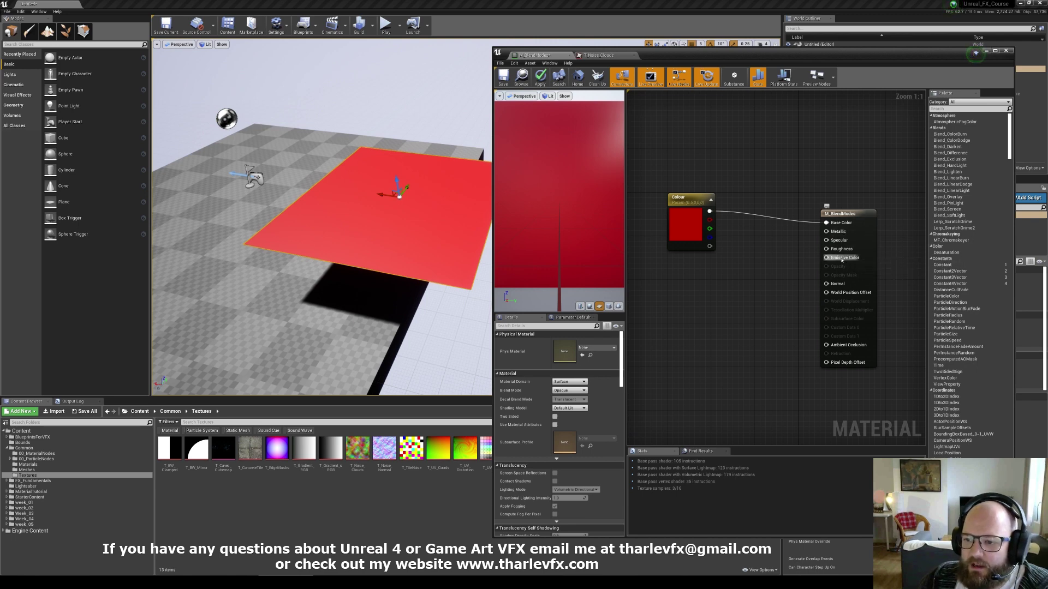
pyautogui.click(671, 263)
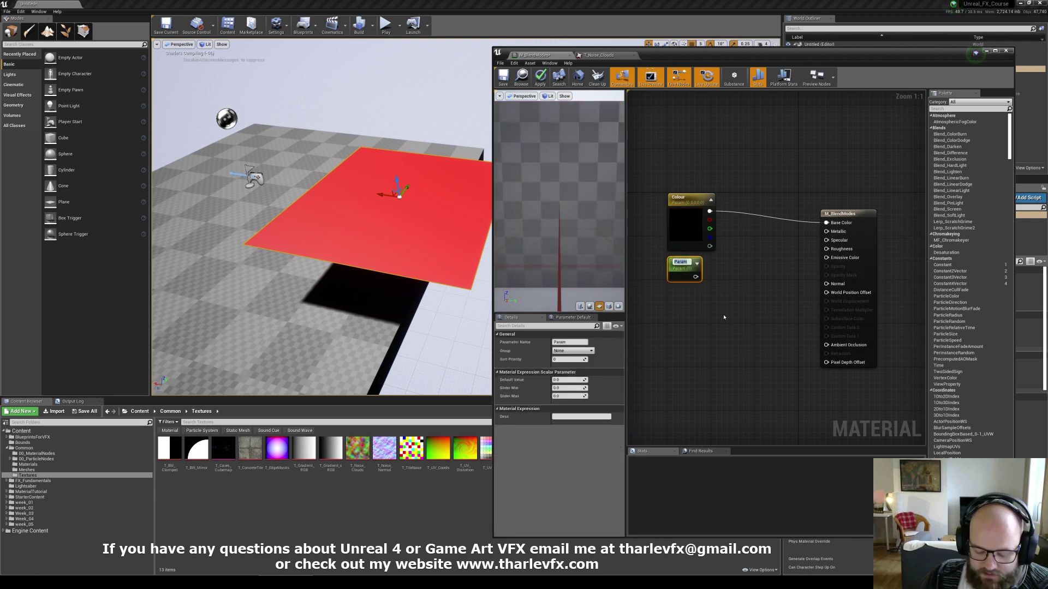
pyautogui.write('Roughness')
pyautogui.press('Return')
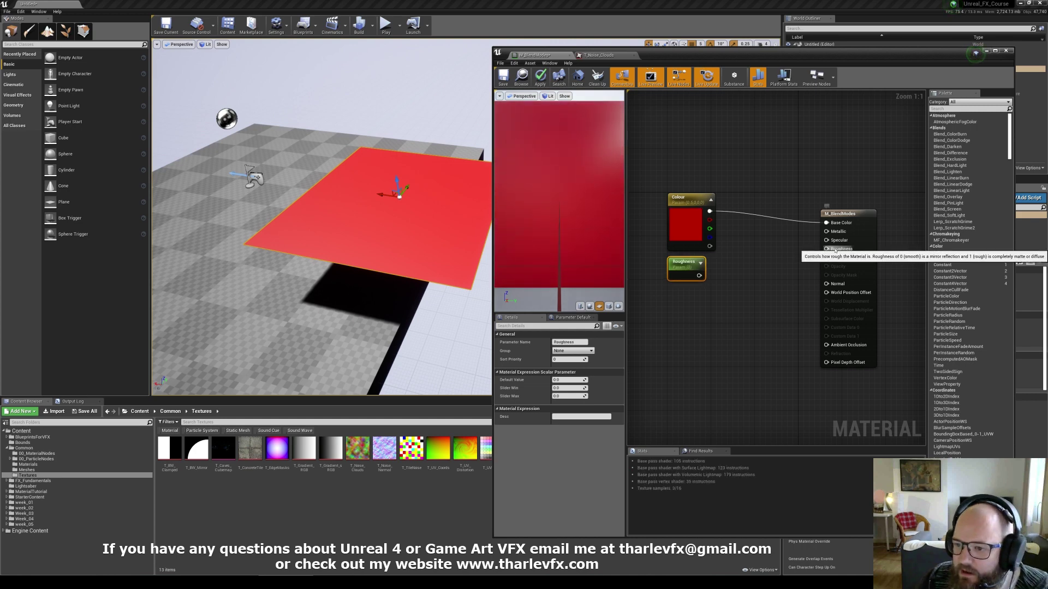
pyautogui.moveTo(826, 249); pyautogui.dragTo(699, 275)
pyautogui.click(718, 338)
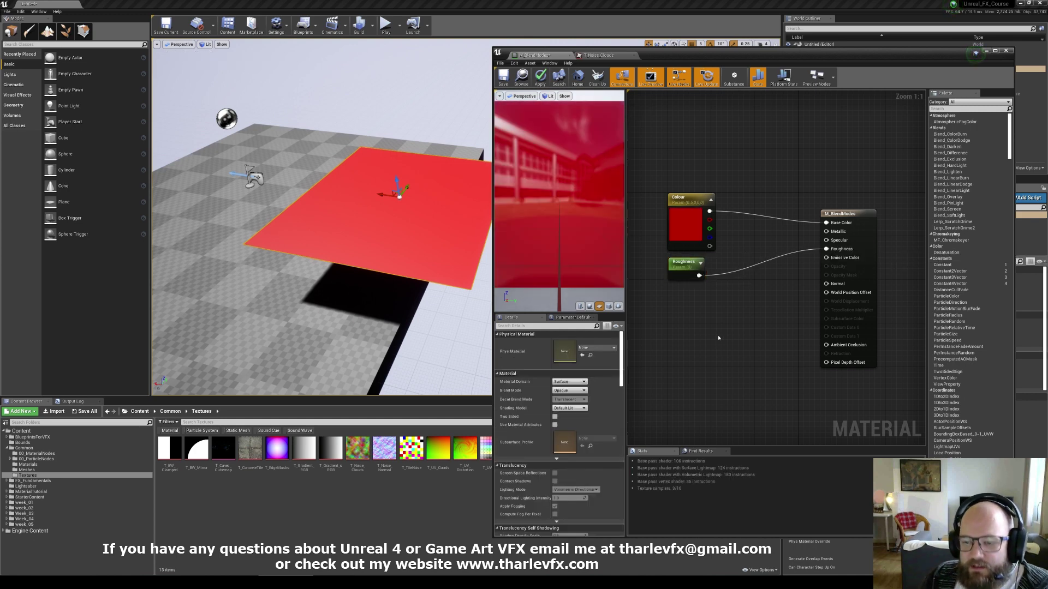
pyautogui.click(546, 78)
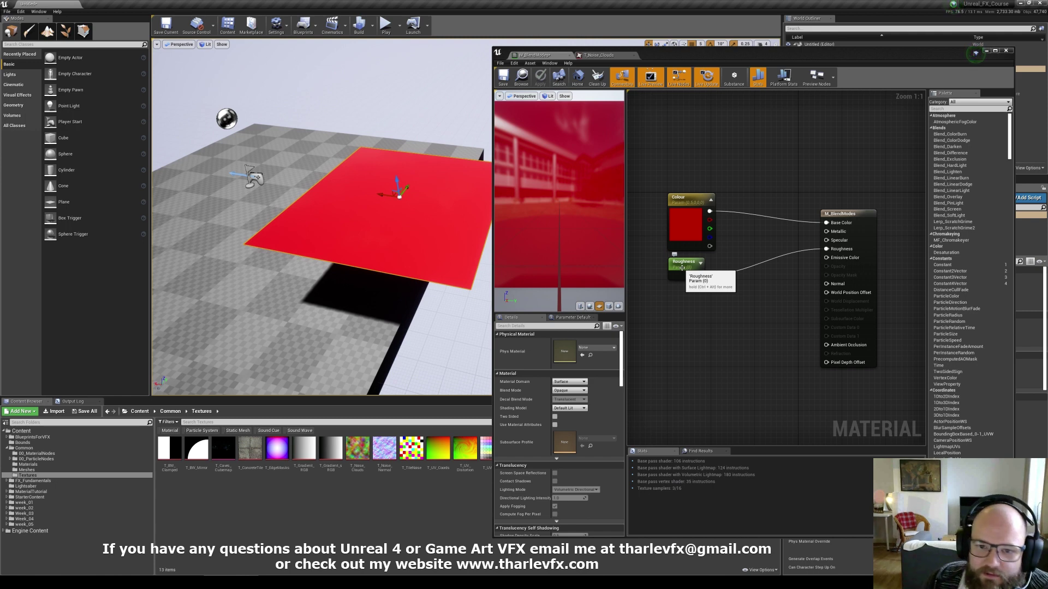
# Test the Roughness parameter on the plane with default values of 1, 0.5, 0.2 and 0.1, applying each
pyautogui.moveTo(304, 239)
pyautogui.mouseDown(button='right')
pyautogui.moveTo(234, 213)
pyautogui.moveTo(273, 224)
pyautogui.moveTo(311, 207)
pyautogui.moveTo(304, 239)
pyautogui.mouseUp(button='right')
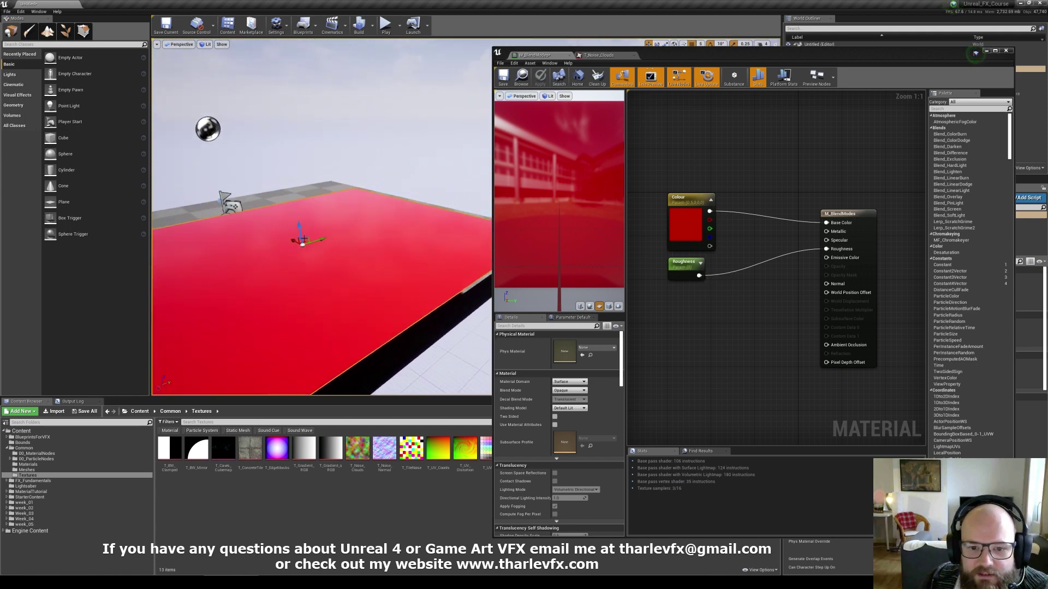
pyautogui.moveTo(375, 261); pyautogui.dragTo(355, 246, button='right')
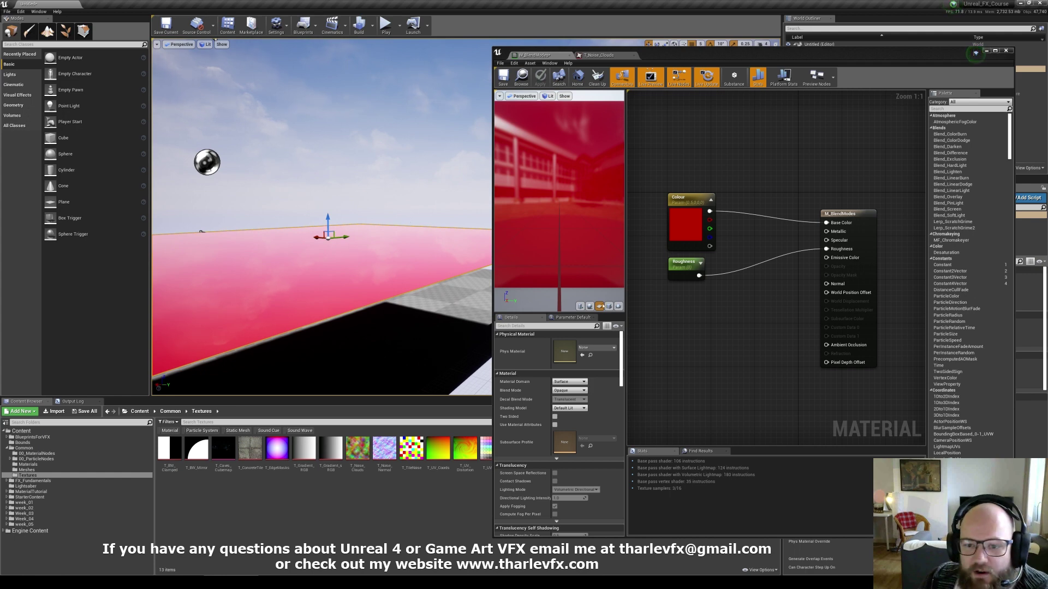
pyautogui.click(684, 263)
pyautogui.click(569, 379)
pyautogui.write('1')
pyautogui.press('Return')
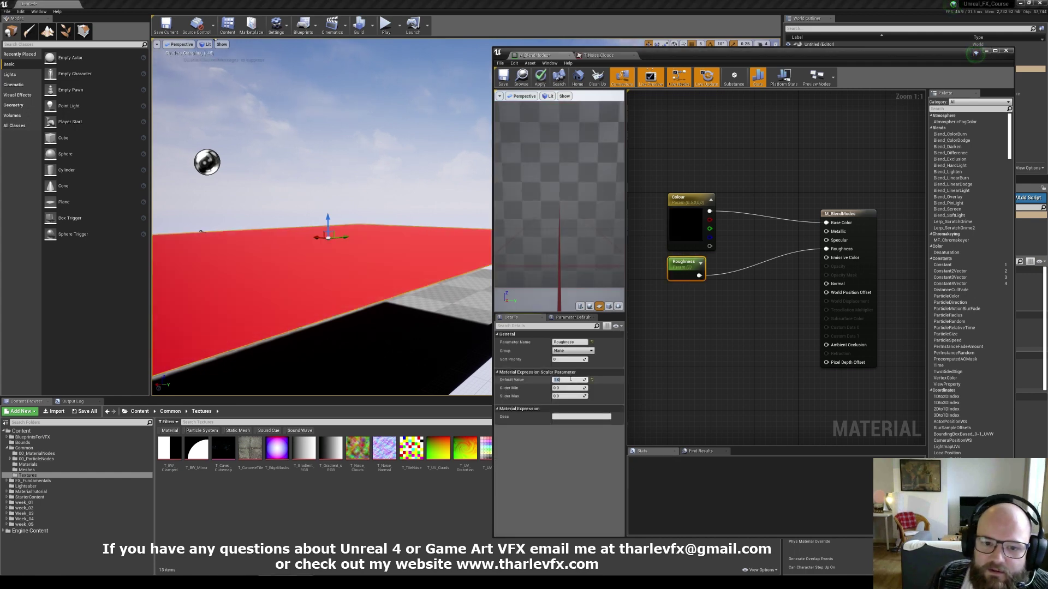
pyautogui.write('.5')
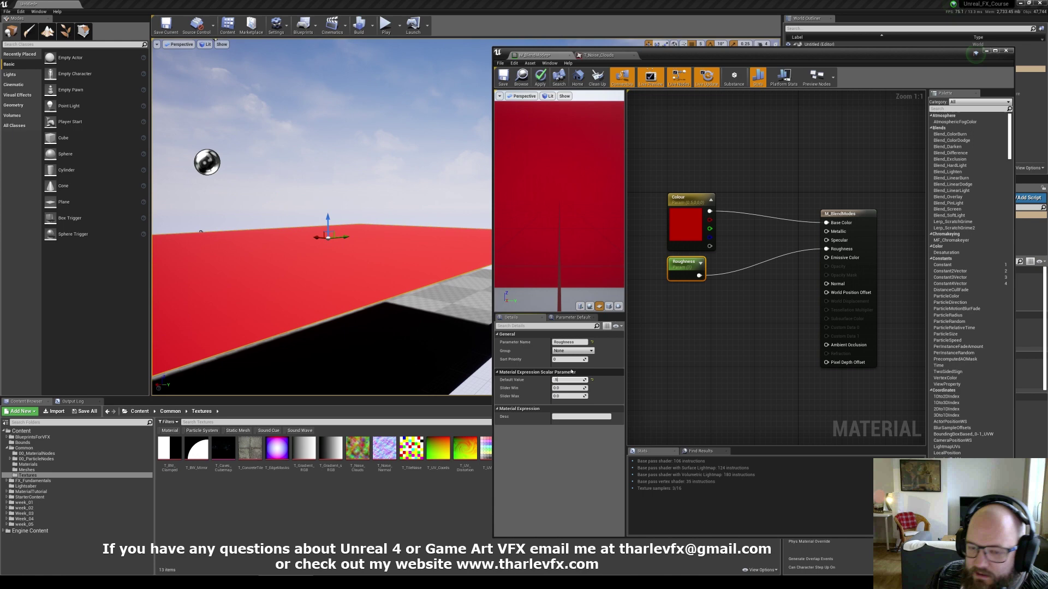
pyautogui.press('Return')
pyautogui.write('.2')
pyautogui.press('Return')
pyautogui.write('.1')
pyautogui.press('Return')
pyautogui.write('.5')
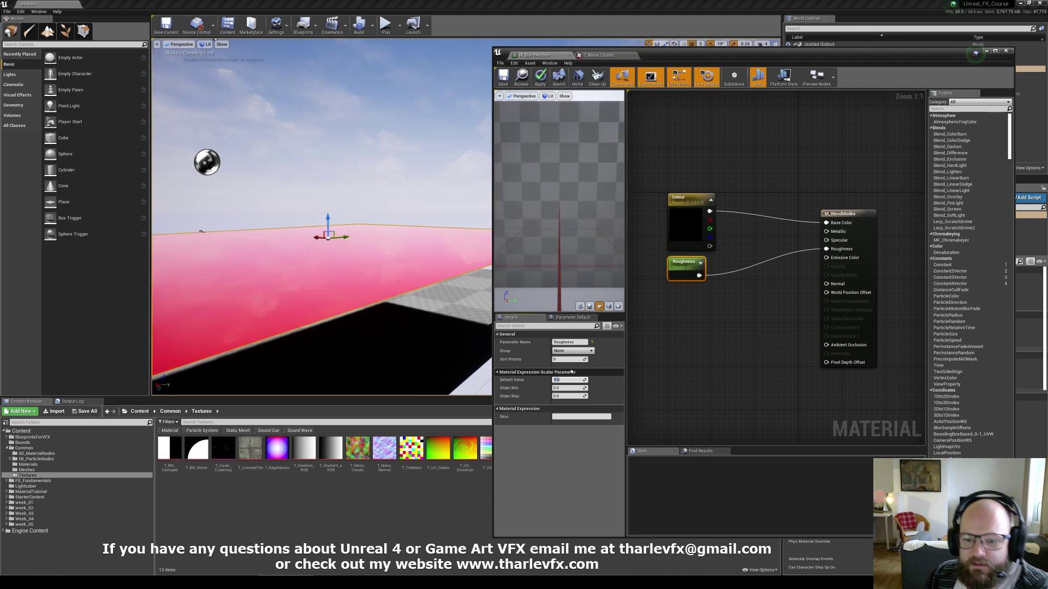
pyautogui.click(682, 322)
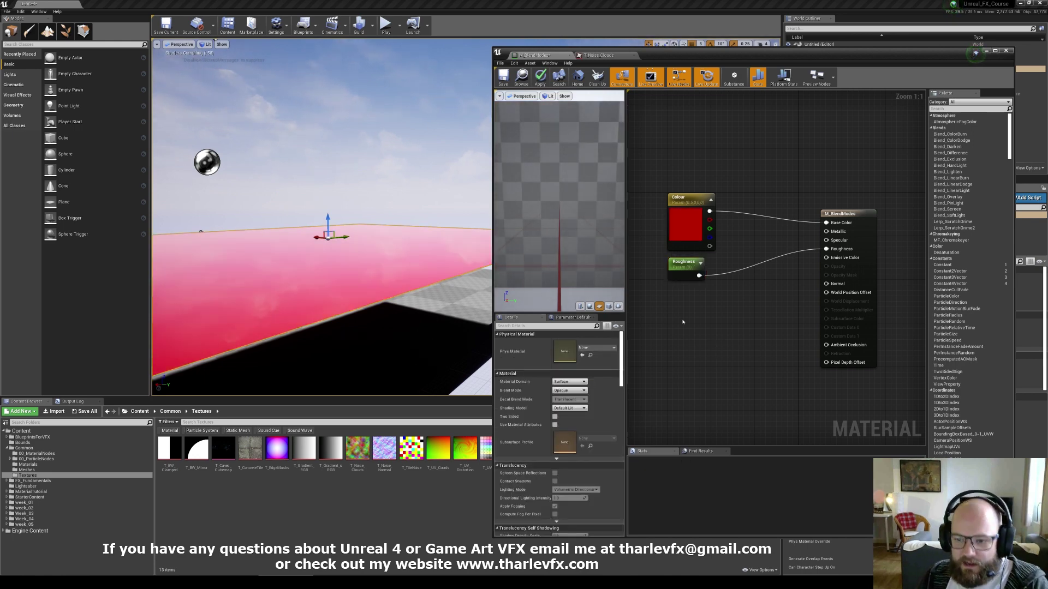
# Add a scalar parameter named Metallic, connect it to the Metallic input, and apply the material
pyautogui.click(669, 288)
pyautogui.write('sMetallic')
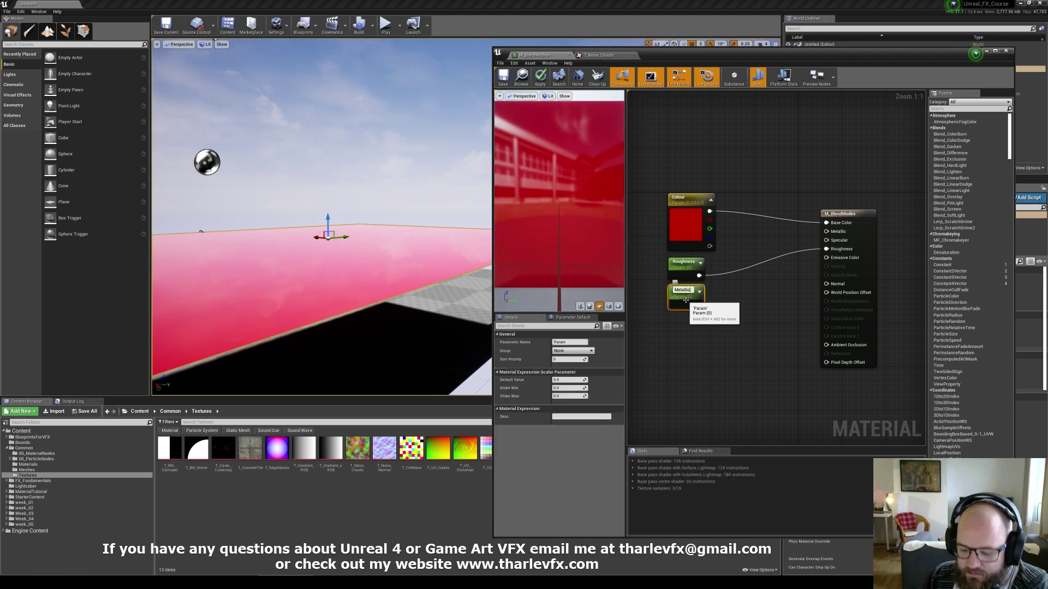
pyautogui.press('Return')
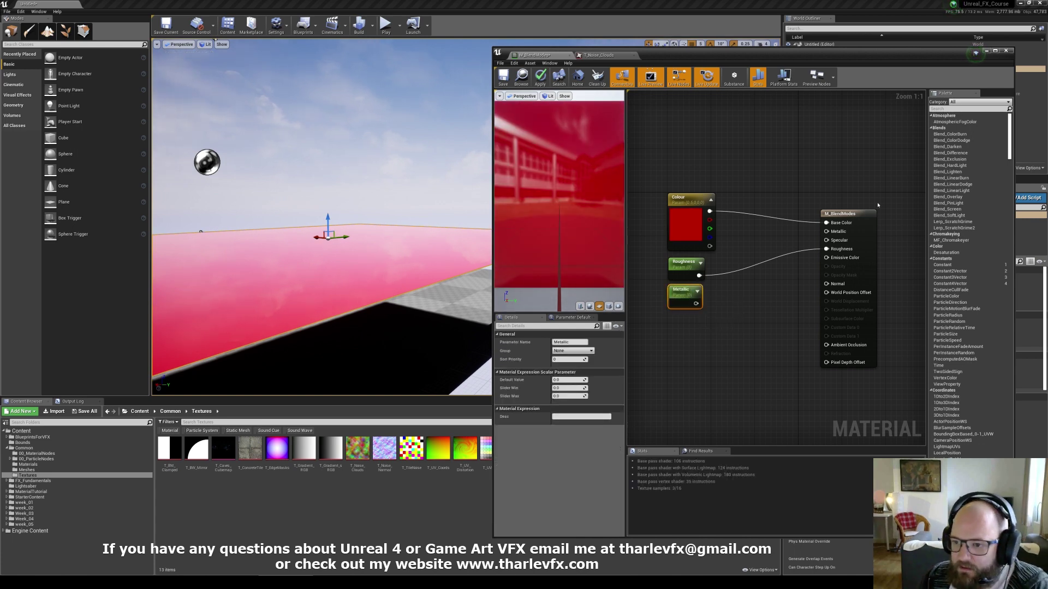
pyautogui.moveTo(831, 233); pyautogui.dragTo(696, 303)
pyautogui.click(741, 306)
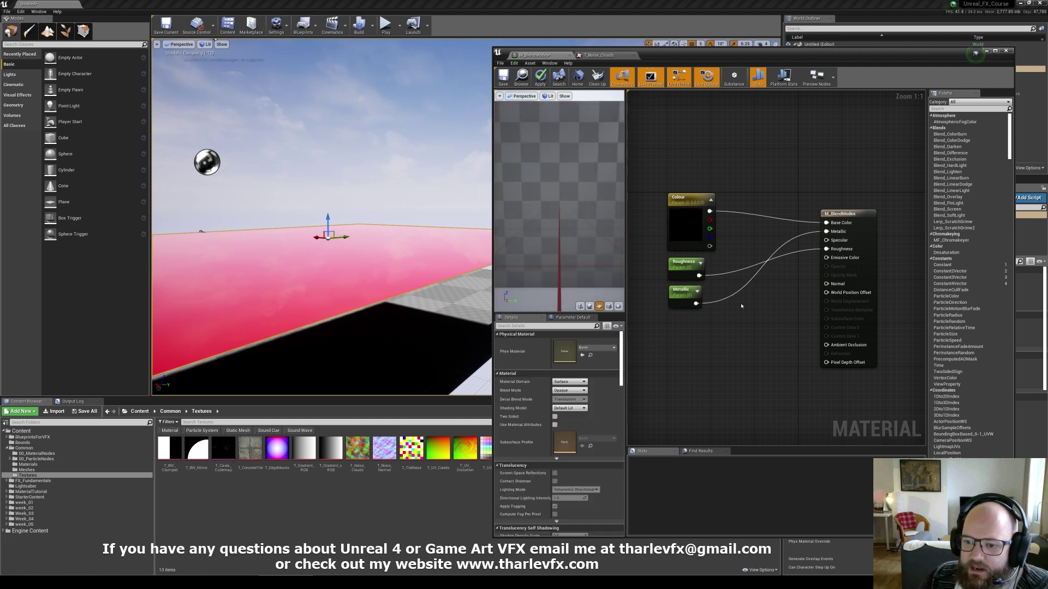
pyautogui.click(539, 78)
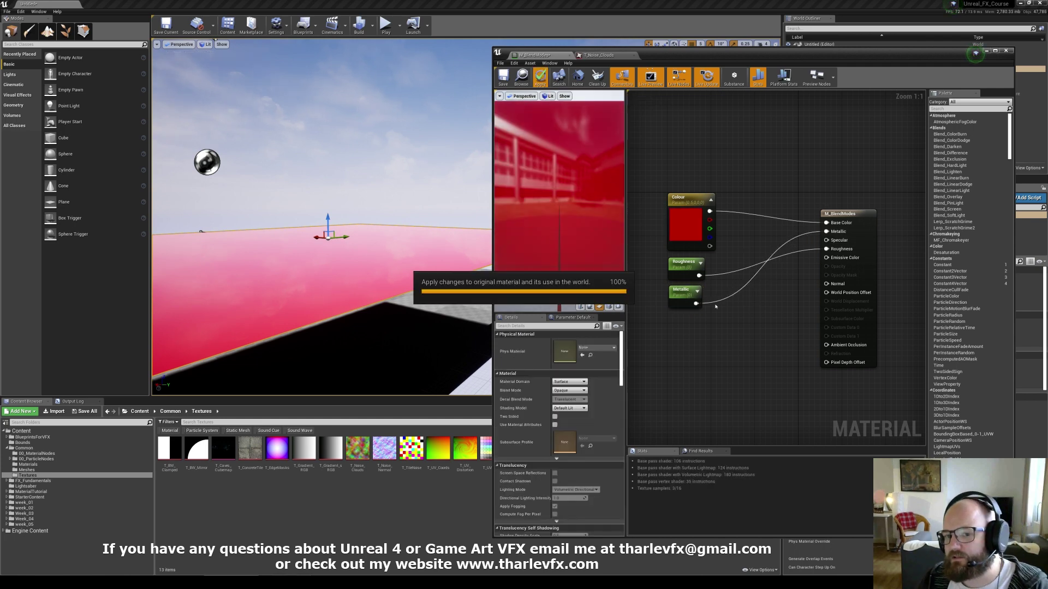
# Set the Metallic parameter's default to 1, compare it with 0.5 on the plane, and return it to 1
pyautogui.click(681, 297)
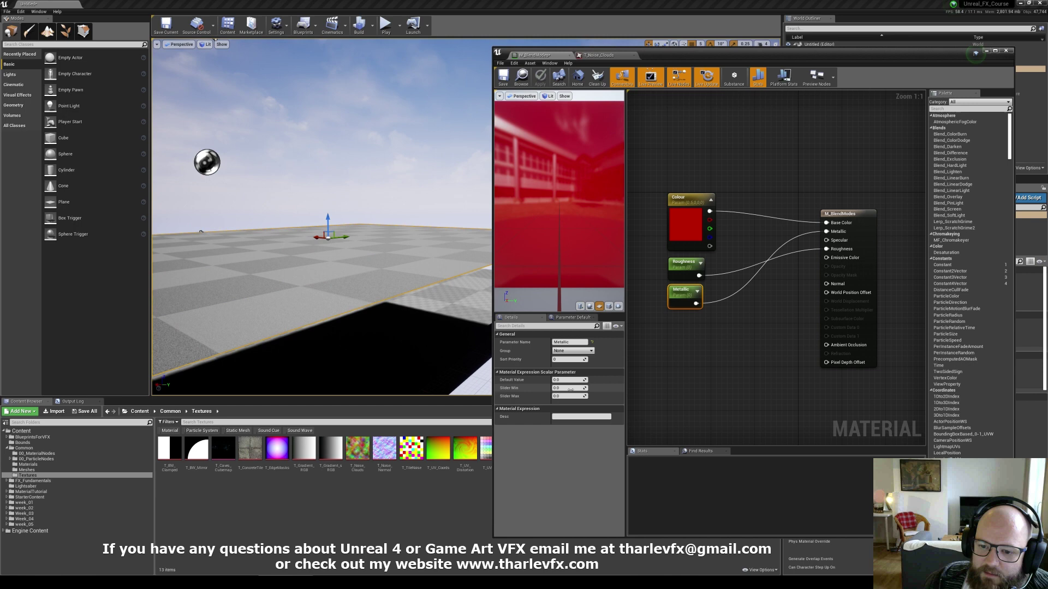
pyautogui.click(569, 380)
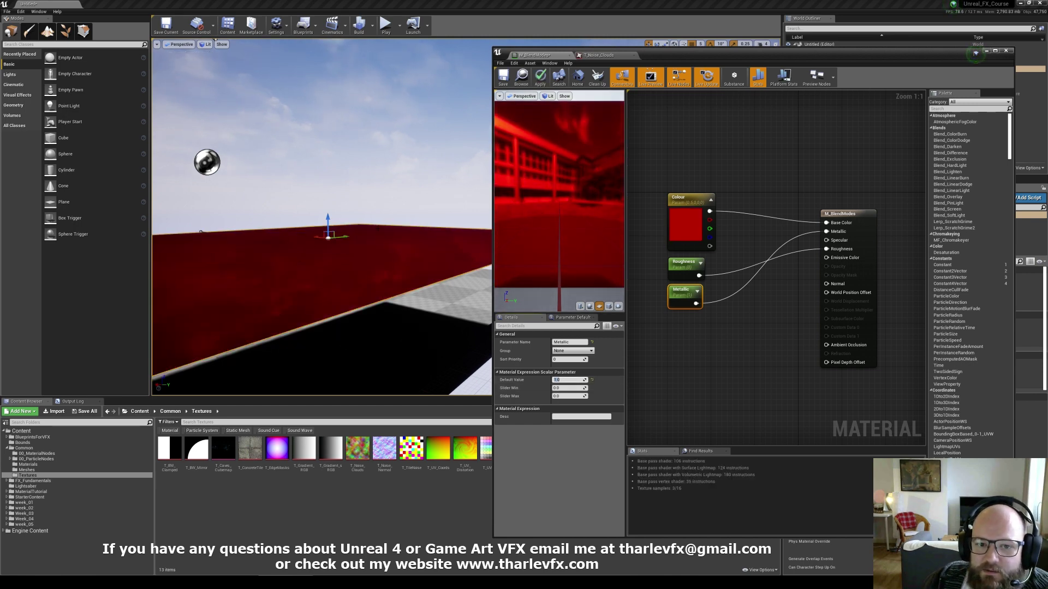
pyautogui.moveTo(322, 218); pyautogui.dragTo(319, 268, button='right')
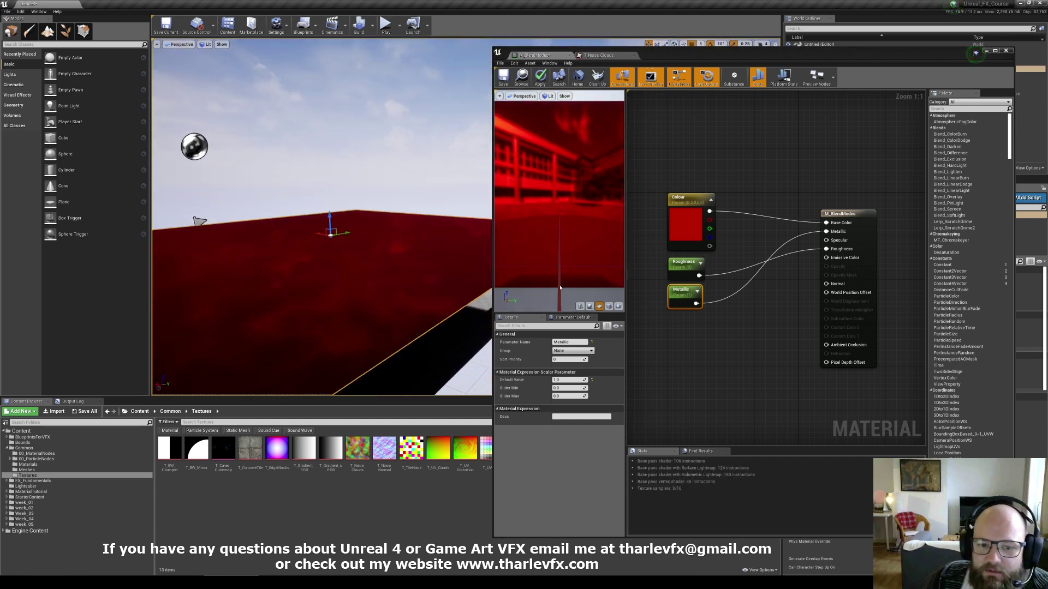
pyautogui.click(567, 380)
pyautogui.write('0.5')
pyautogui.press('Return')
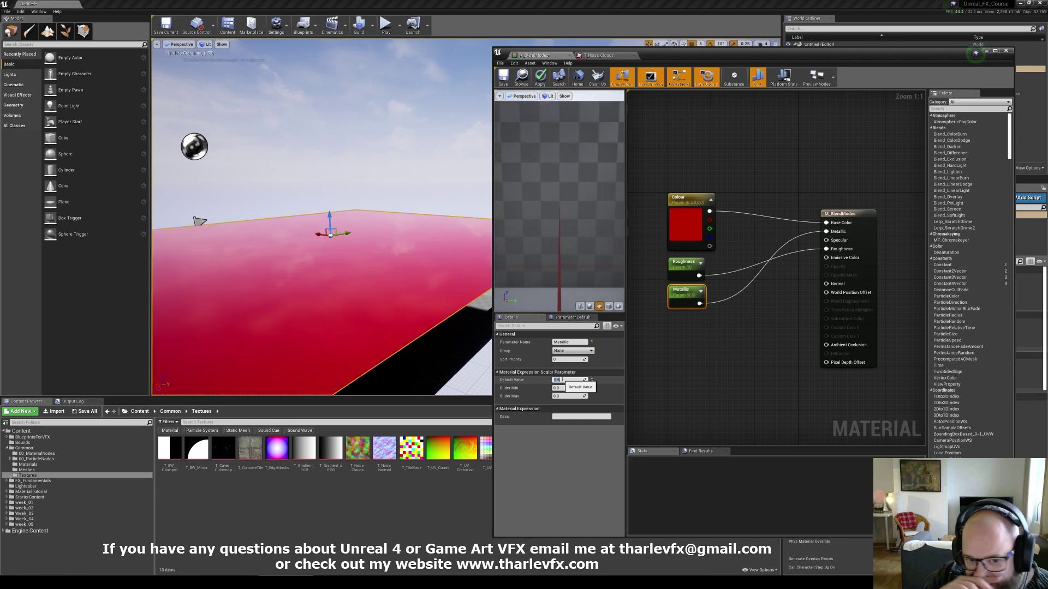
pyautogui.write('1')
pyautogui.press('Return')
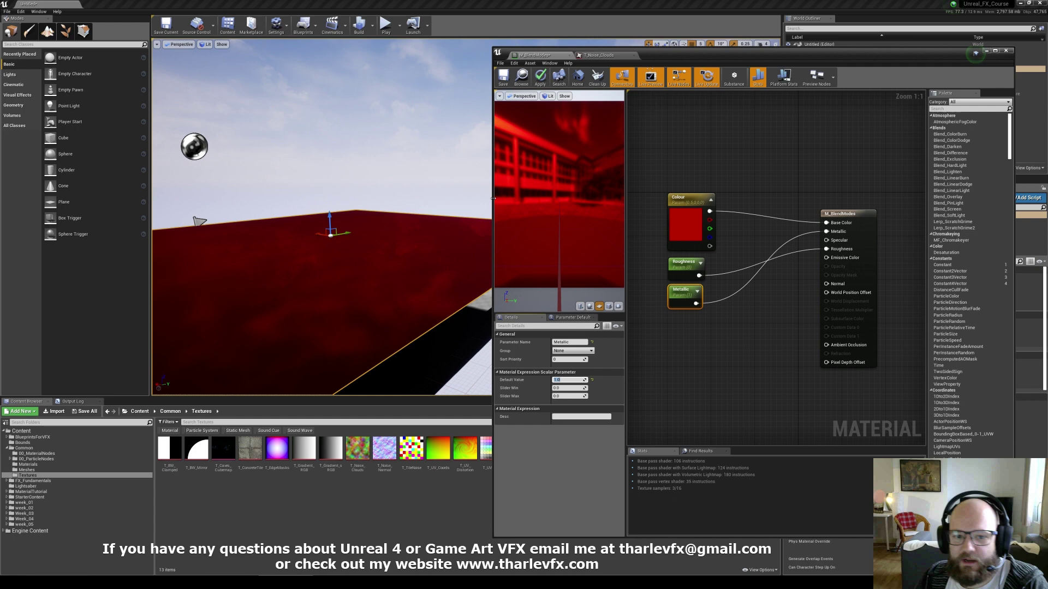
# Compare the plane with Metallic default values of 0.9, 0.1, 0.9 and 0, then set the value back to 1
pyautogui.moveTo(382, 219); pyautogui.dragTo(401, 201, button='right')
pyautogui.click(685, 295)
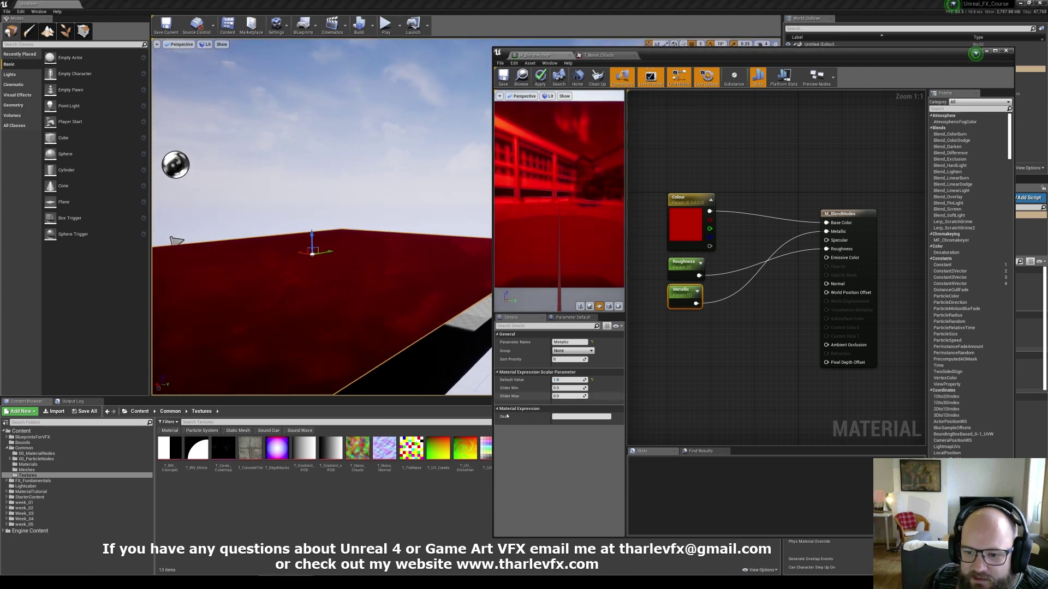
pyautogui.click(564, 379)
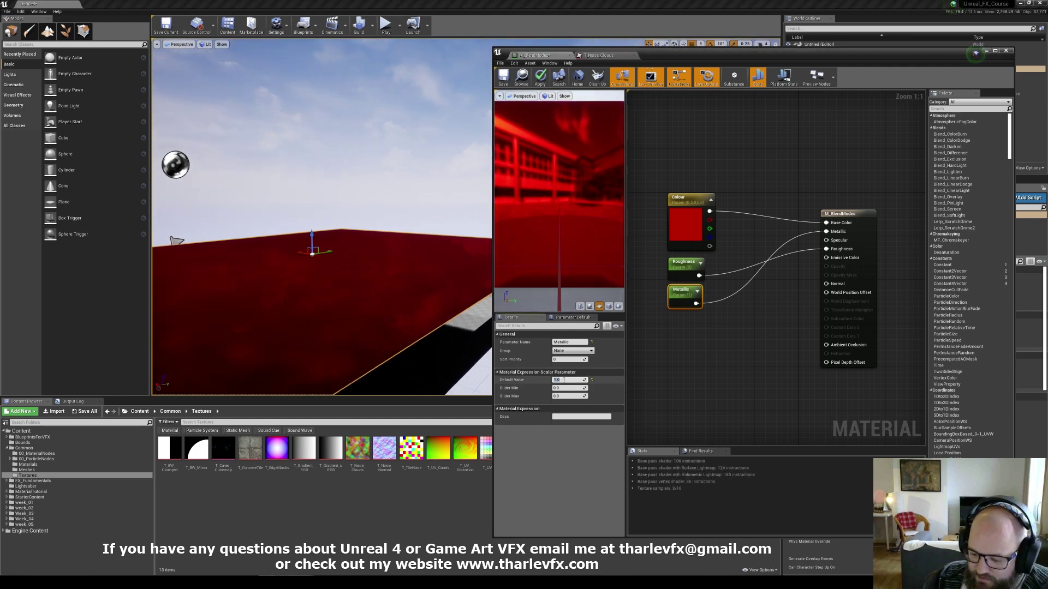
pyautogui.write('.9')
pyautogui.press('Return')
pyautogui.write('.1')
pyautogui.press('Return')
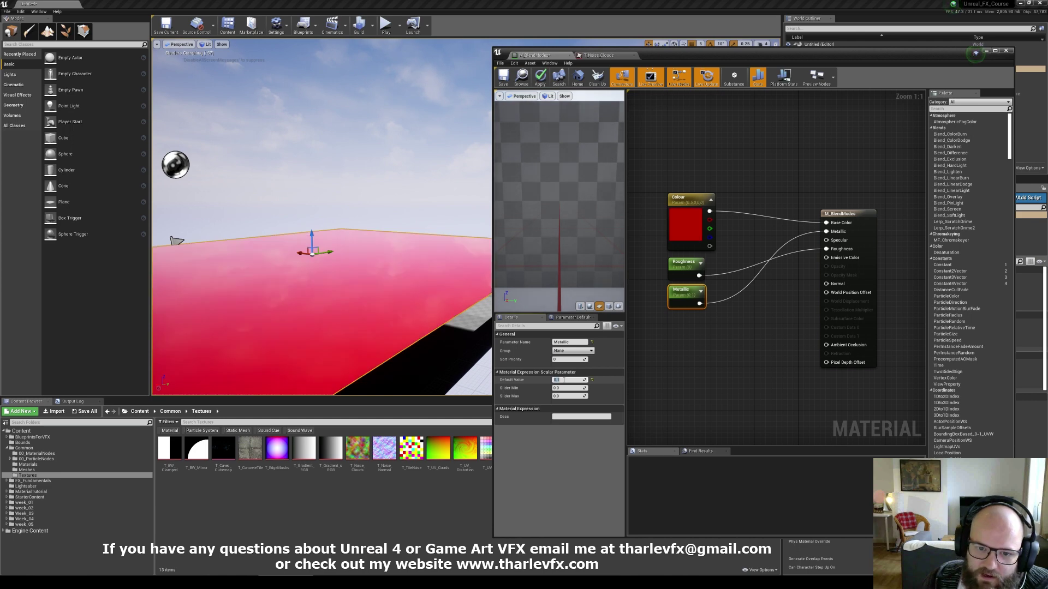
pyautogui.write('.9')
pyautogui.press('Return')
pyautogui.write('0')
pyautogui.press('Return')
pyautogui.write('1')
pyautogui.press('Return')
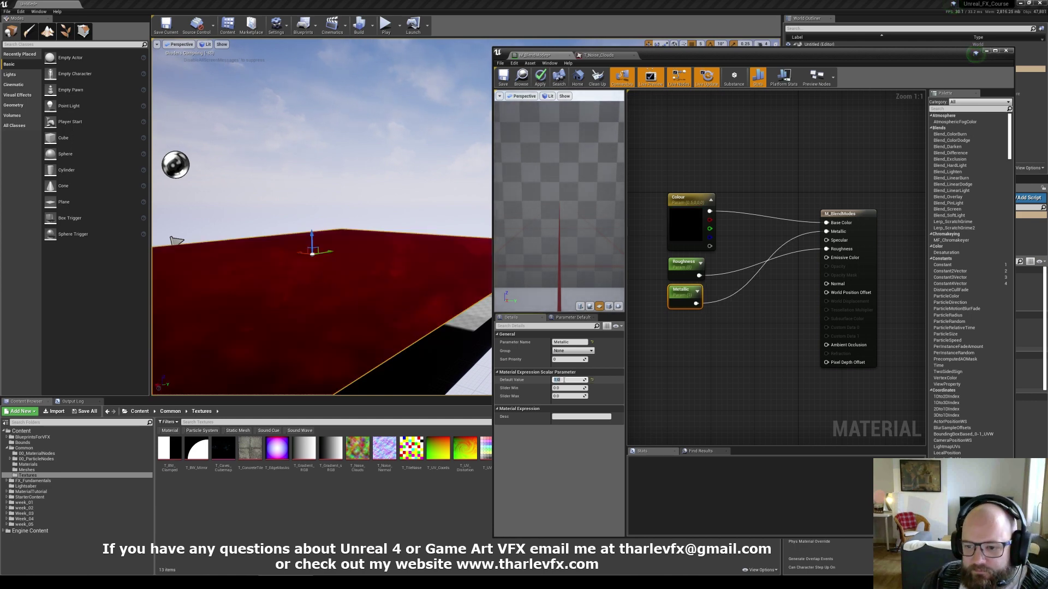
# Delete the Roughness and Metallic parameter nodes and set the material's blend mode to Masked
pyautogui.moveTo(719, 343); pyautogui.dragTo(662, 254)
pyautogui.press('Delete')
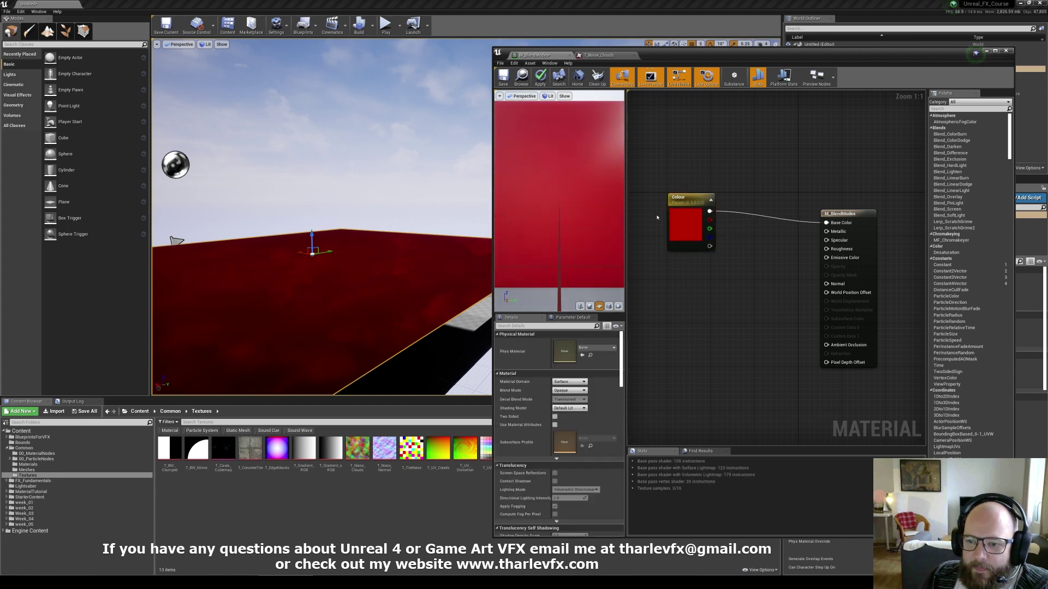
pyautogui.click(570, 390)
pyautogui.click(563, 404)
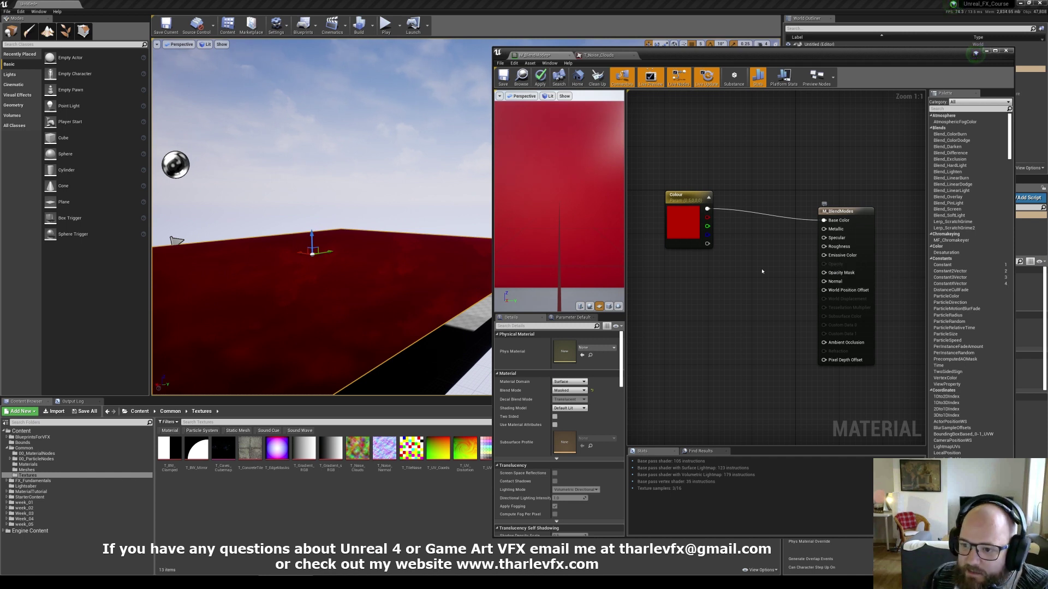
# Add a Texture Sample using T_Noise_Clouds and connect its red channel to the Opacity Mask input
pyautogui.click(664, 279)
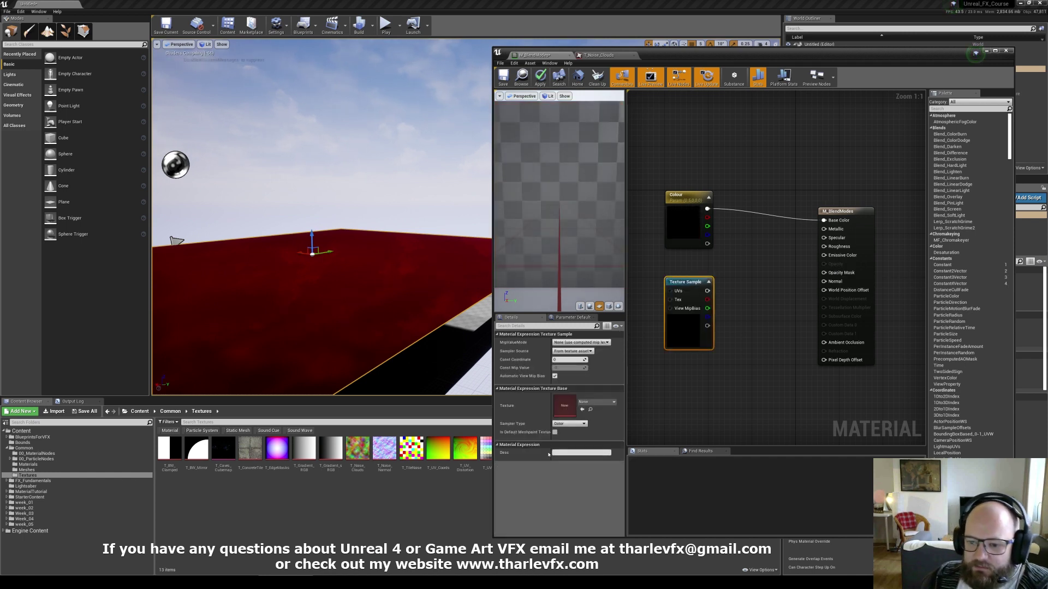
pyautogui.click(595, 402)
pyautogui.write('clouds')
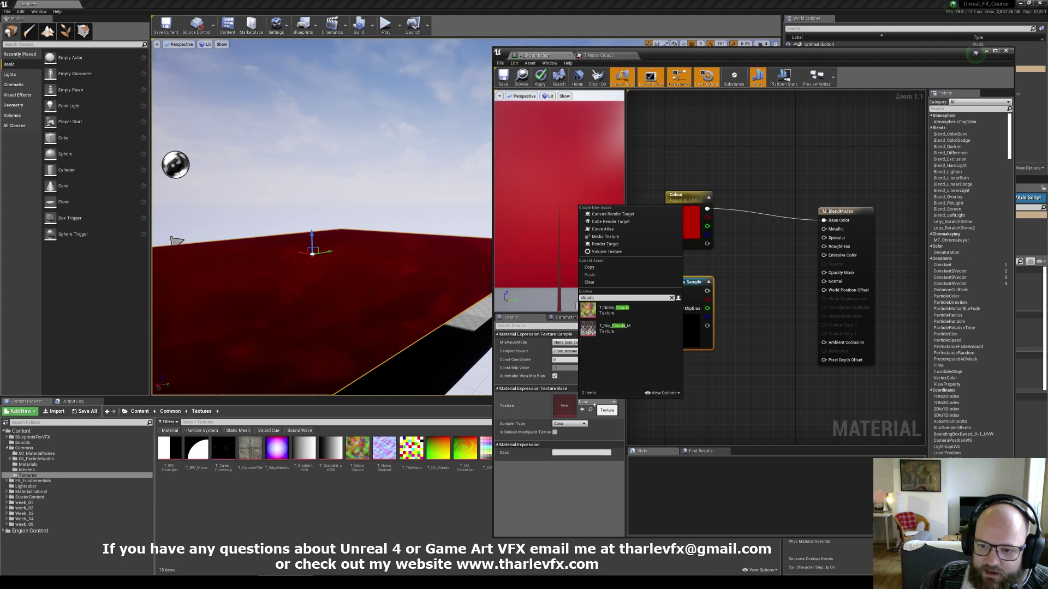
pyautogui.click(627, 327)
pyautogui.click(762, 295)
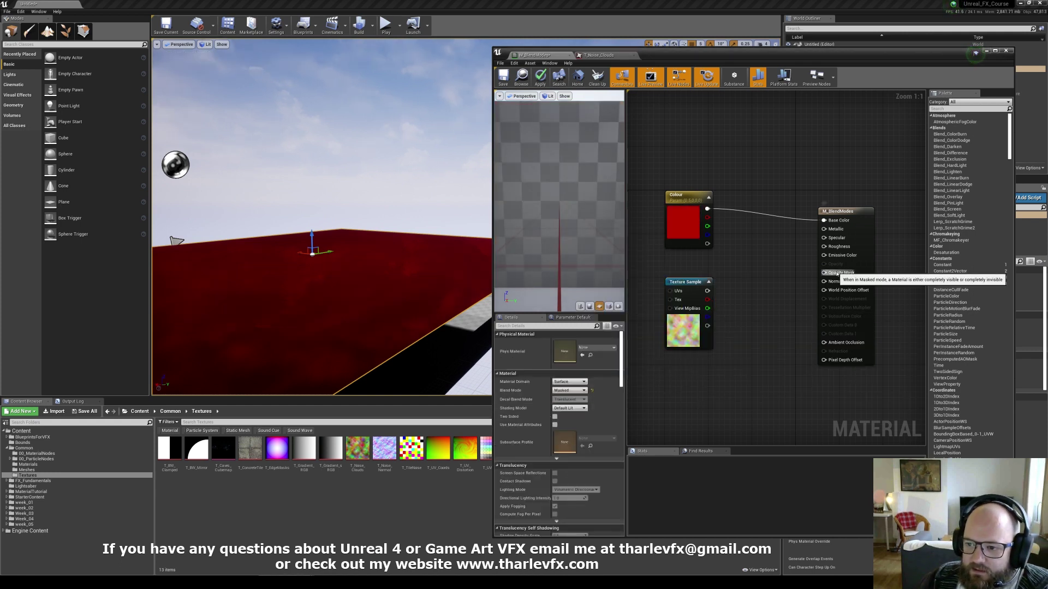
pyautogui.moveTo(823, 273); pyautogui.dragTo(708, 300)
# Open the T_Noise_Clouds texture, toggle its red channel to inspect it alone, and return to the material graph
pyautogui.click(685, 331)
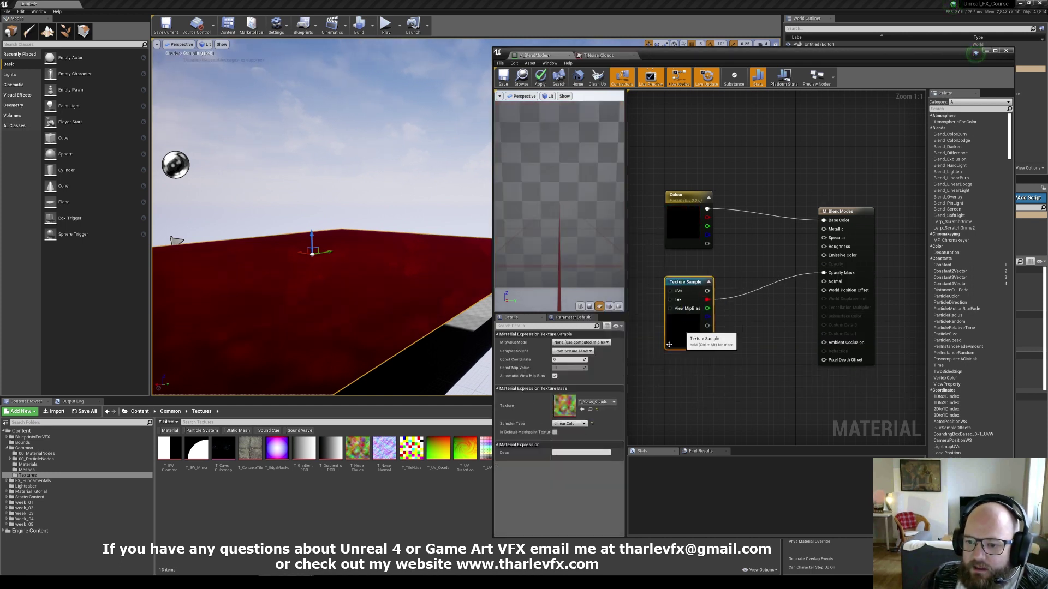
pyautogui.doubleClick(563, 402)
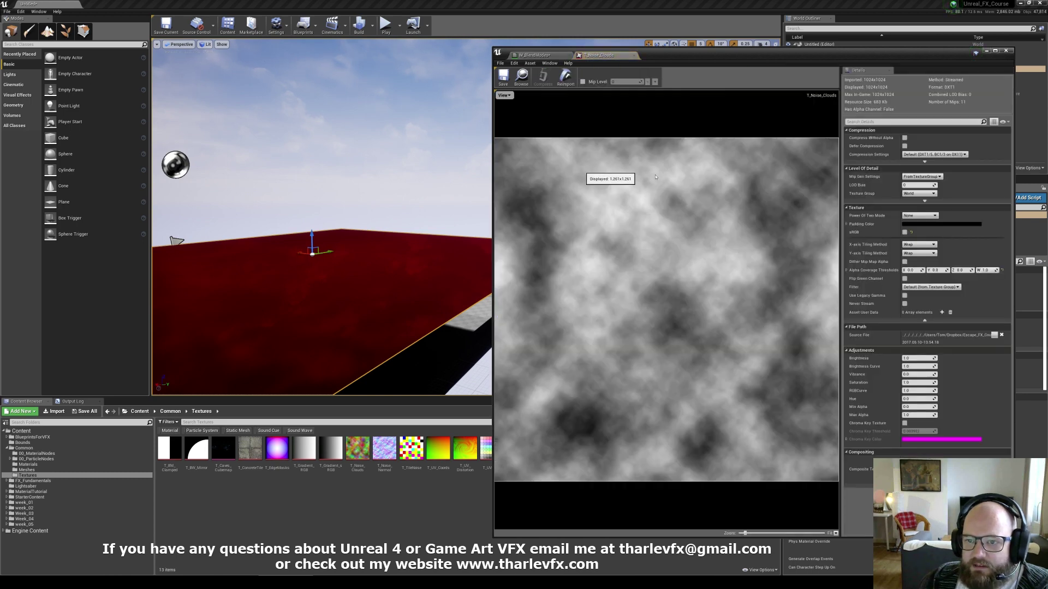
pyautogui.click(503, 95)
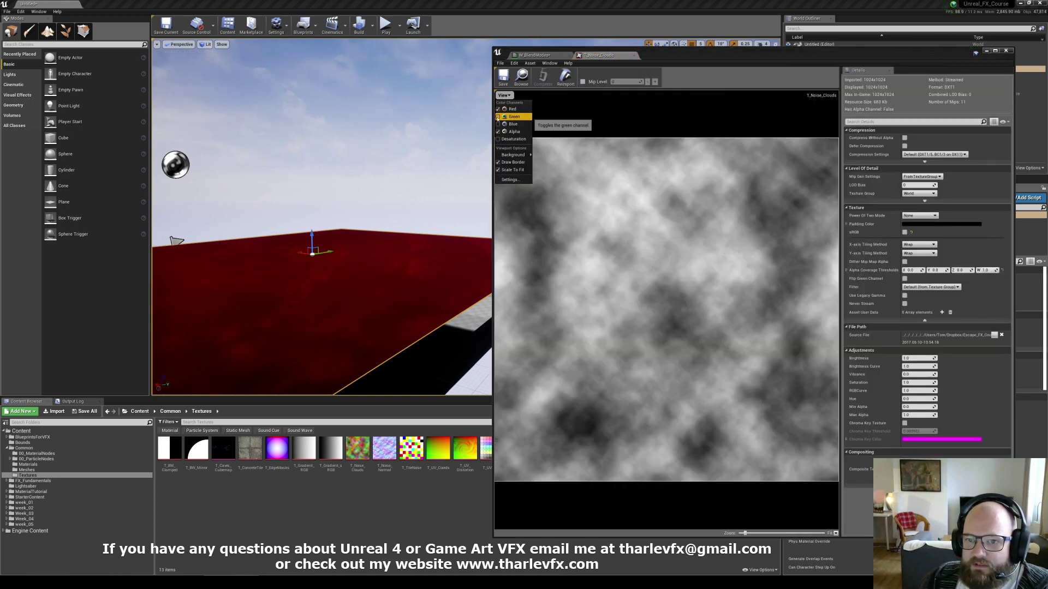
pyautogui.click(499, 109)
pyautogui.click(498, 109)
pyautogui.click(535, 55)
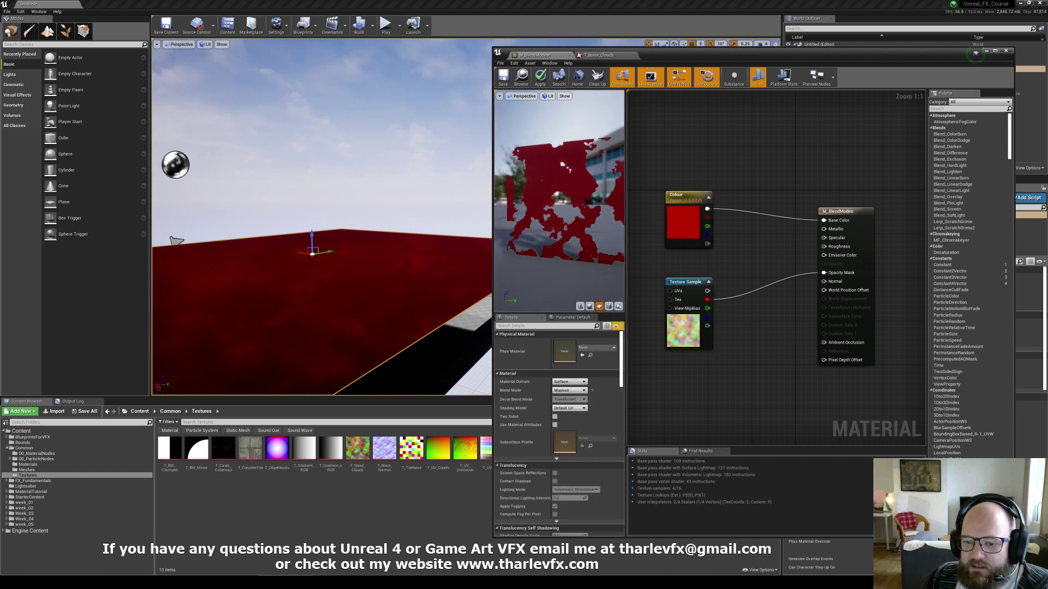
# Apply the masked material and view the plane in the level
pyautogui.click(540, 78)
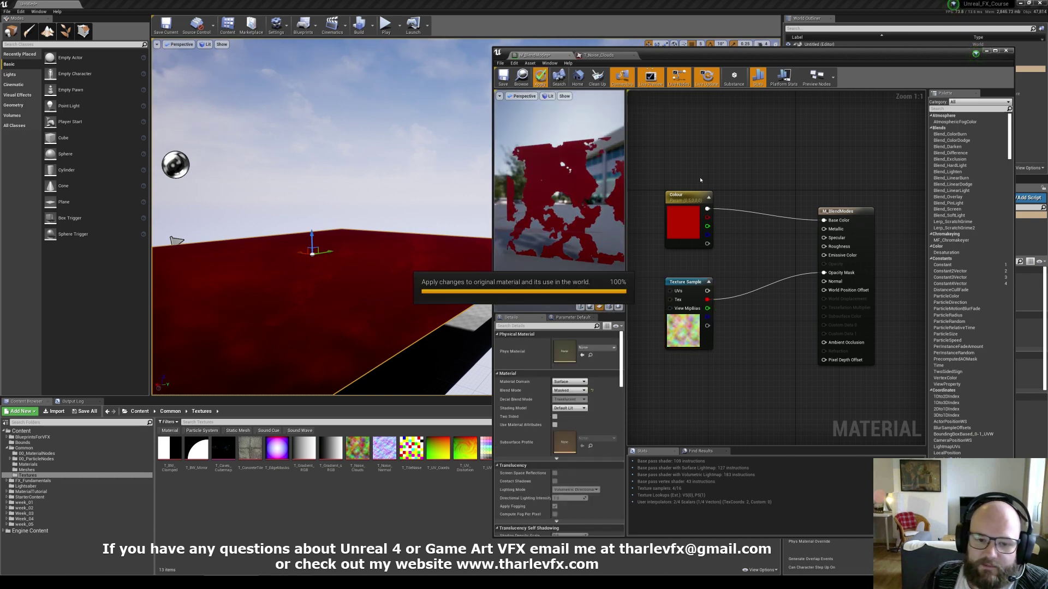
pyautogui.moveTo(271, 152); pyautogui.dragTo(271, 186, button='right')
pyautogui.click(270, 152)
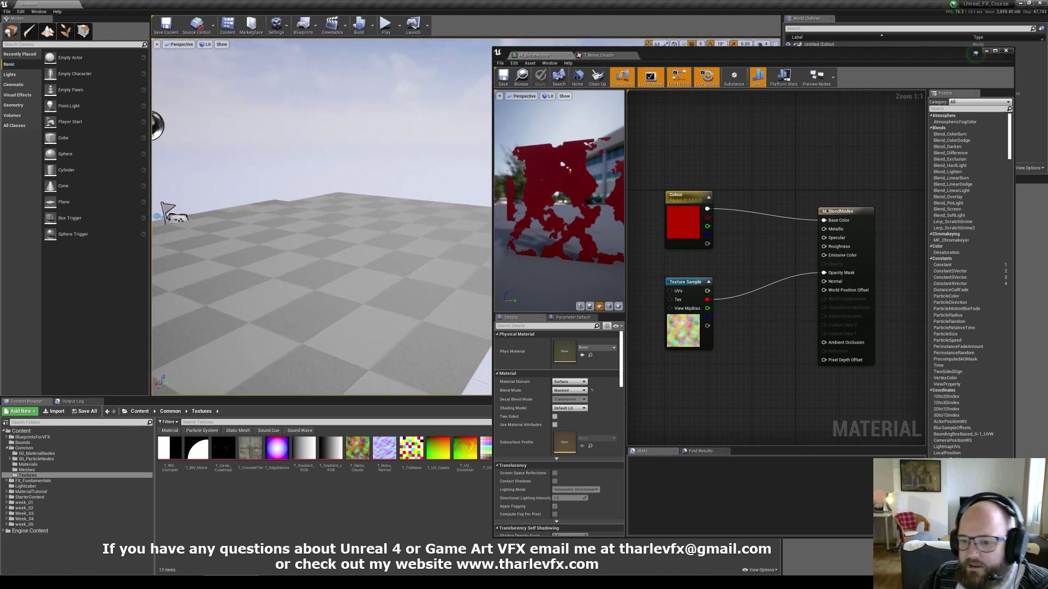
# Reset the material's Opacity Mask Clip Value to the default 0.3333 and apply the change
pyautogui.click(554, 327)
pyautogui.write('mask')
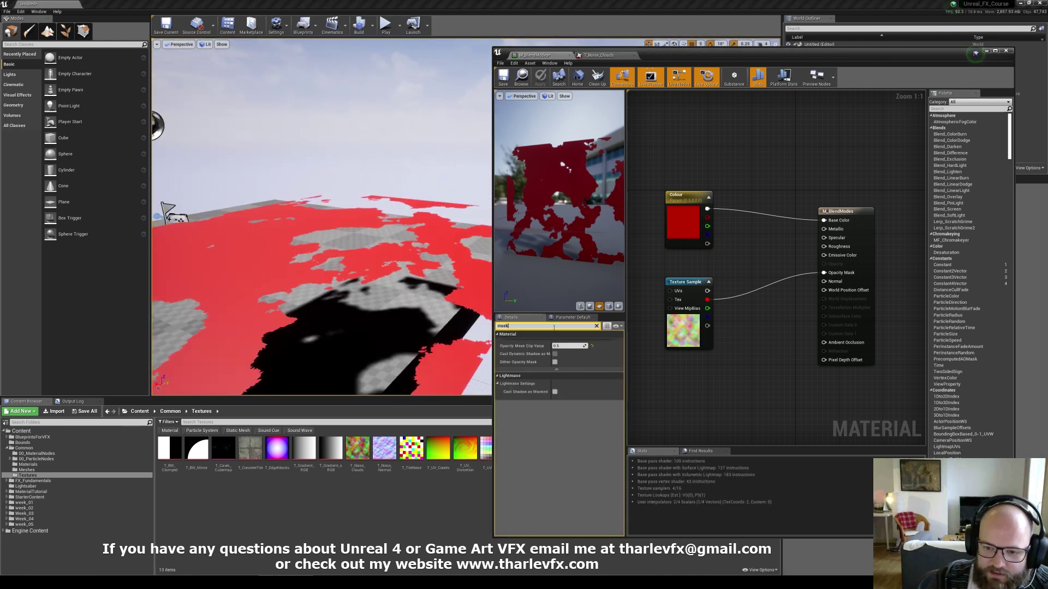
pyautogui.click(592, 346)
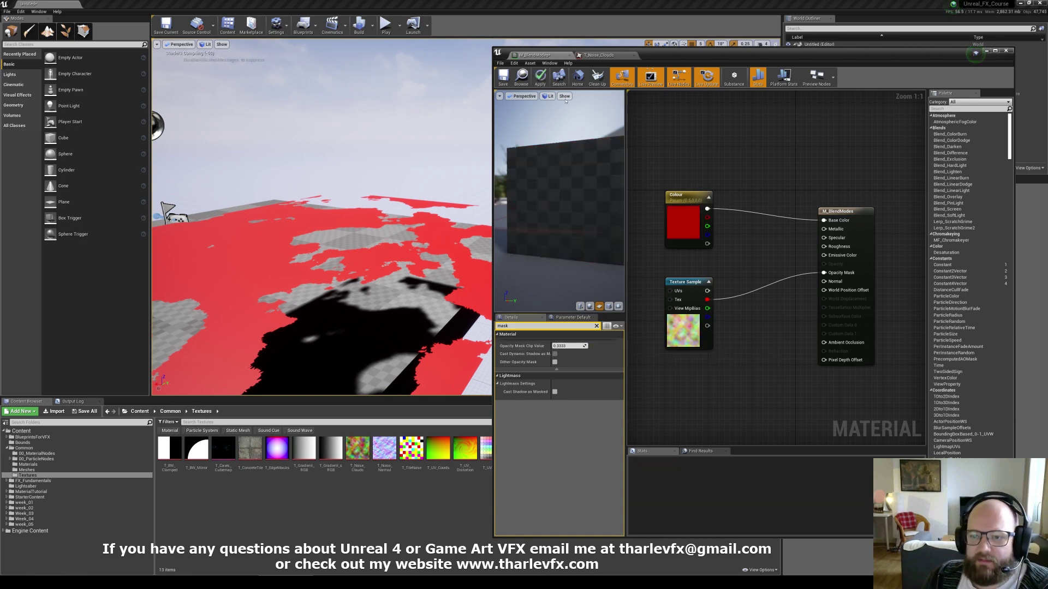
pyautogui.click(539, 81)
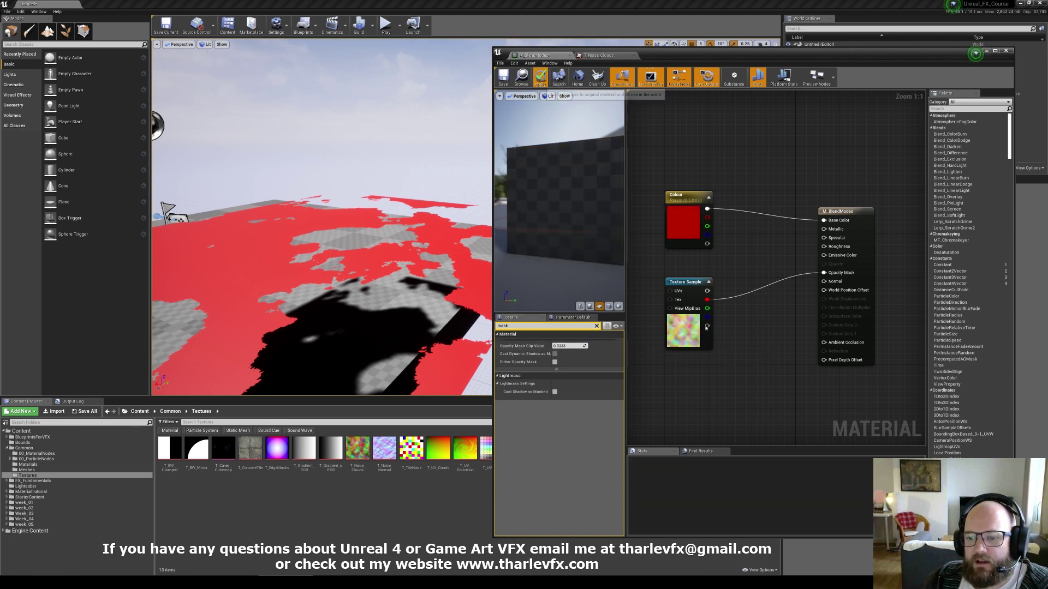
# Compare the dark areas of the T_Noise_Clouds texture with the holes cut into the plane in the level
pyautogui.click(616, 56)
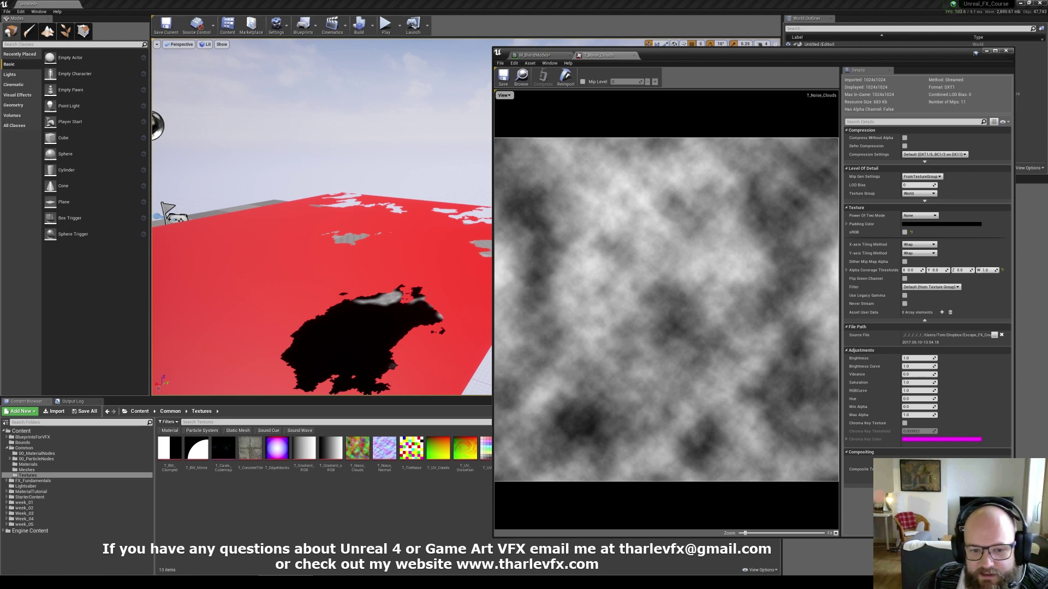
pyautogui.moveTo(462, 322); pyautogui.dragTo(463, 322, button='right')
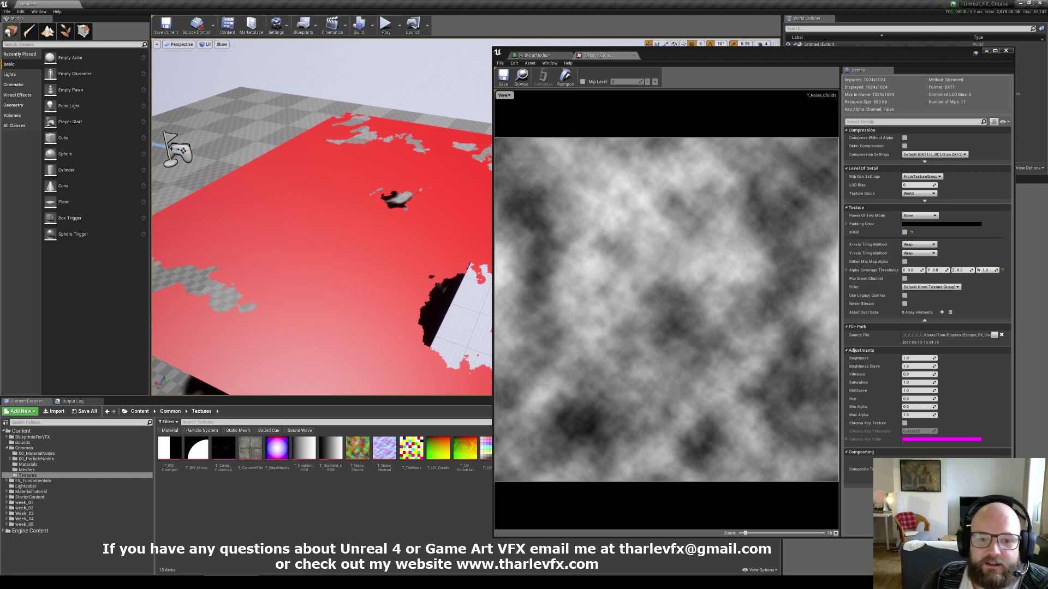
pyautogui.moveTo(445, 221); pyautogui.dragTo(329, 228, button='right')
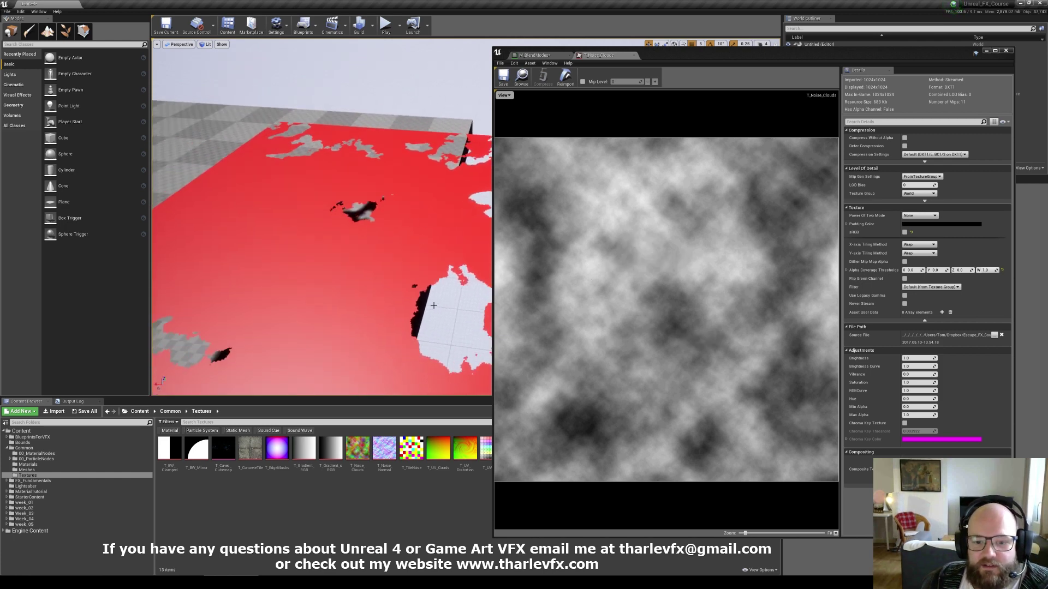
pyautogui.moveTo(156, 157); pyautogui.dragTo(157, 157, button='right')
# Display the level in Shader Complexity mode and examine the cost of the masked plane and its holes
pyautogui.hotkey('alt', '8')
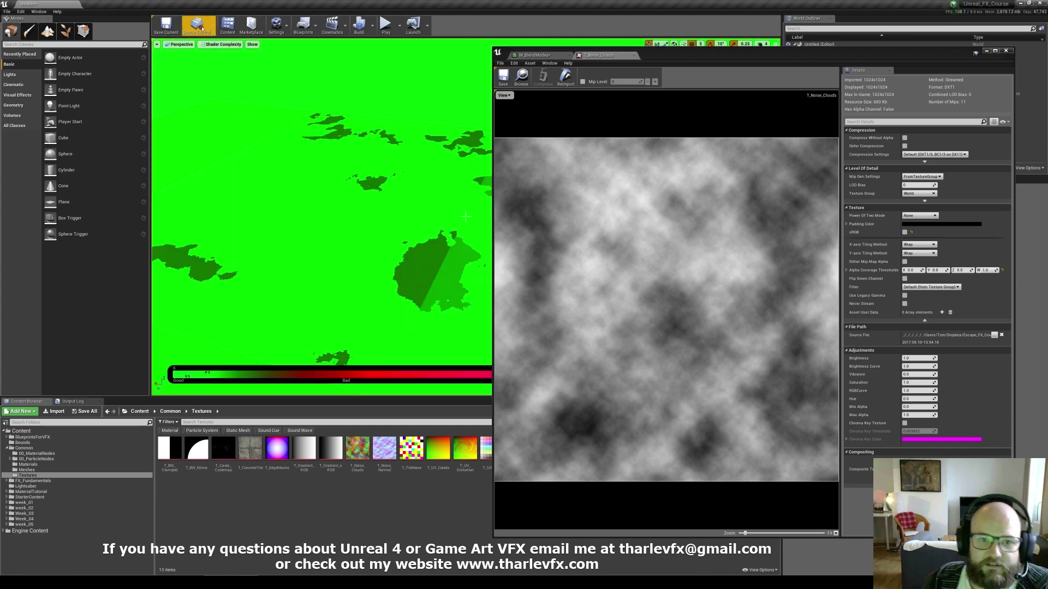
pyautogui.click(221, 44)
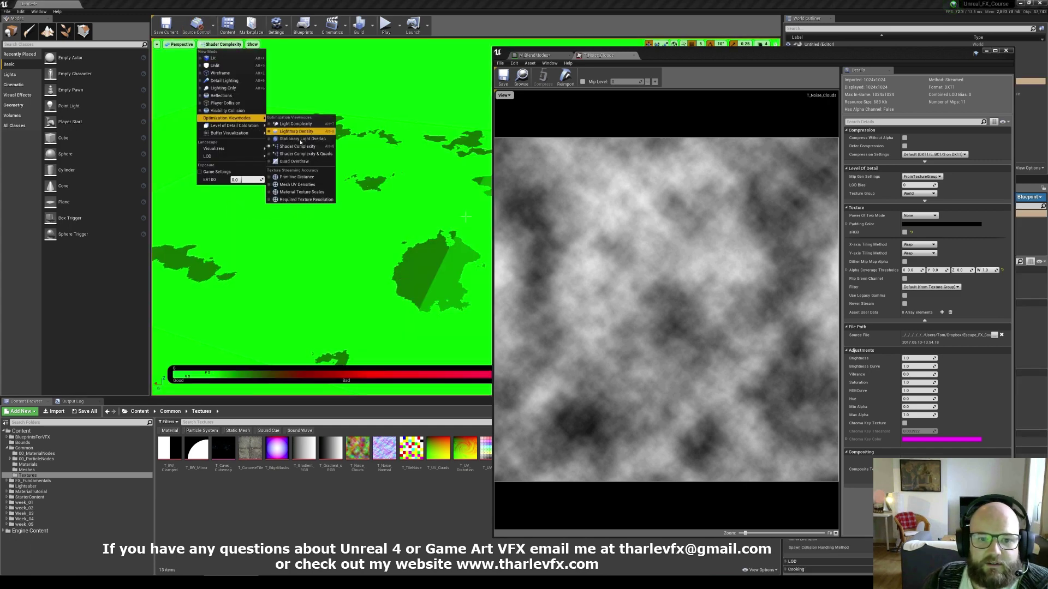
pyautogui.moveTo(448, 196); pyautogui.dragTo(448, 197, button='right')
pyautogui.click(447, 196)
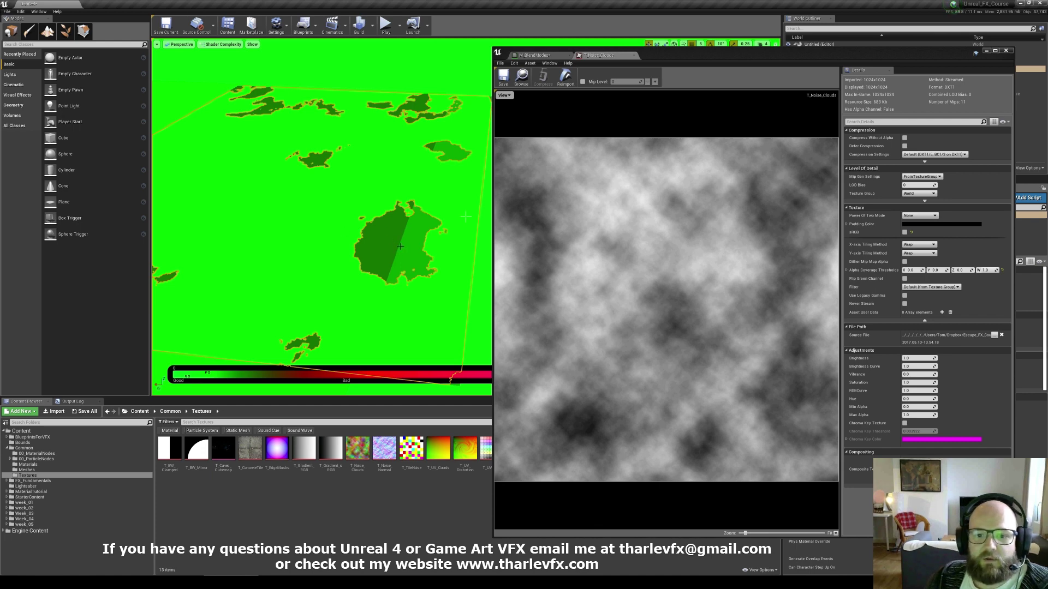
pyautogui.moveTo(400, 247); pyautogui.dragTo(401, 246, button='right')
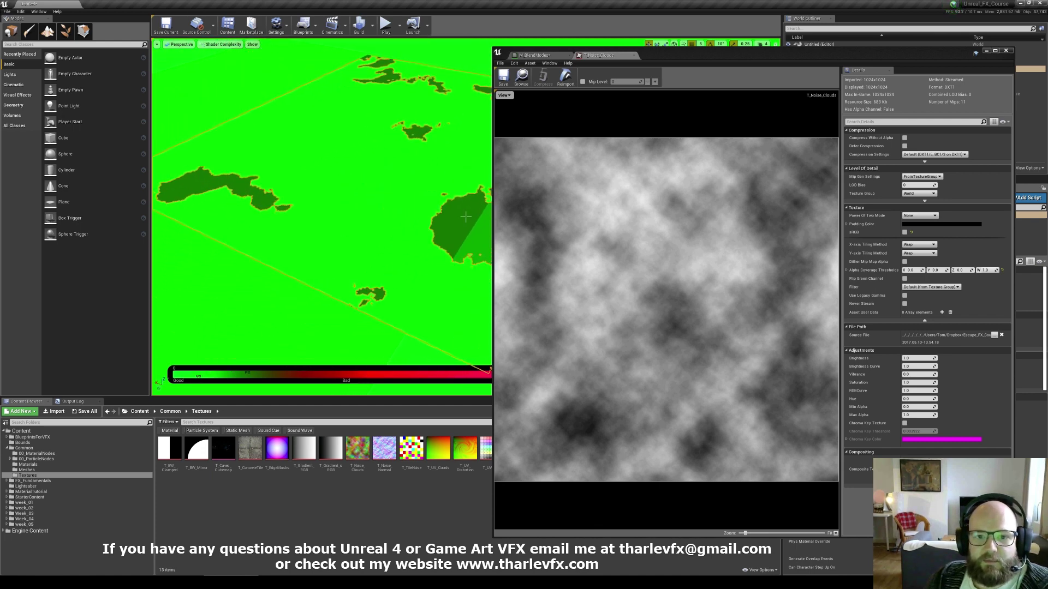
pyautogui.moveTo(465, 216); pyautogui.dragTo(402, 274, button='right')
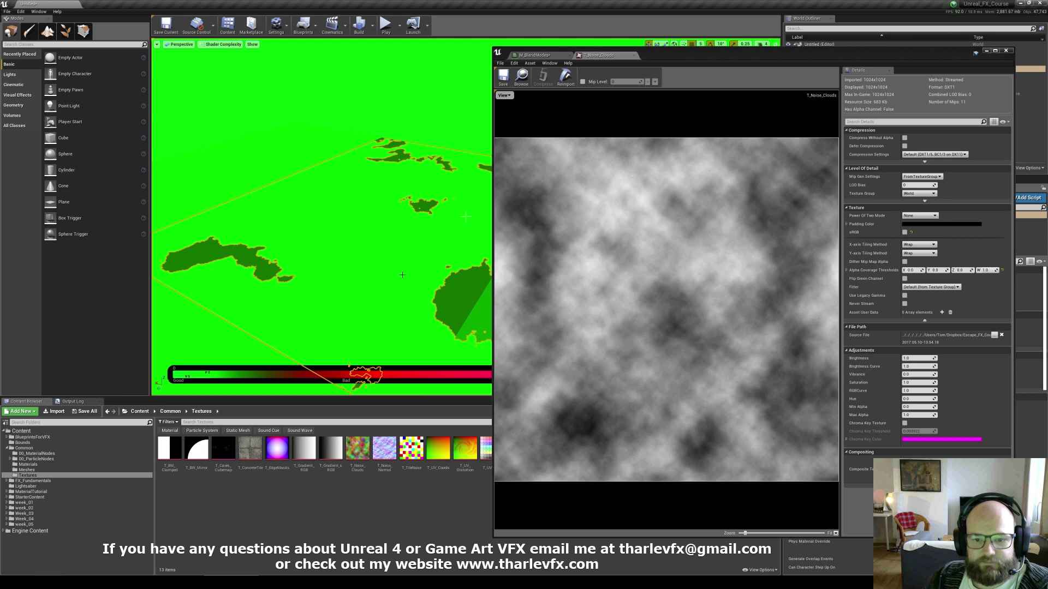
# Duplicate the masked plane upwards in Lit mode and examine the overlapping layers in Shader Complexity mode
pyautogui.hotkey('alt', '4')
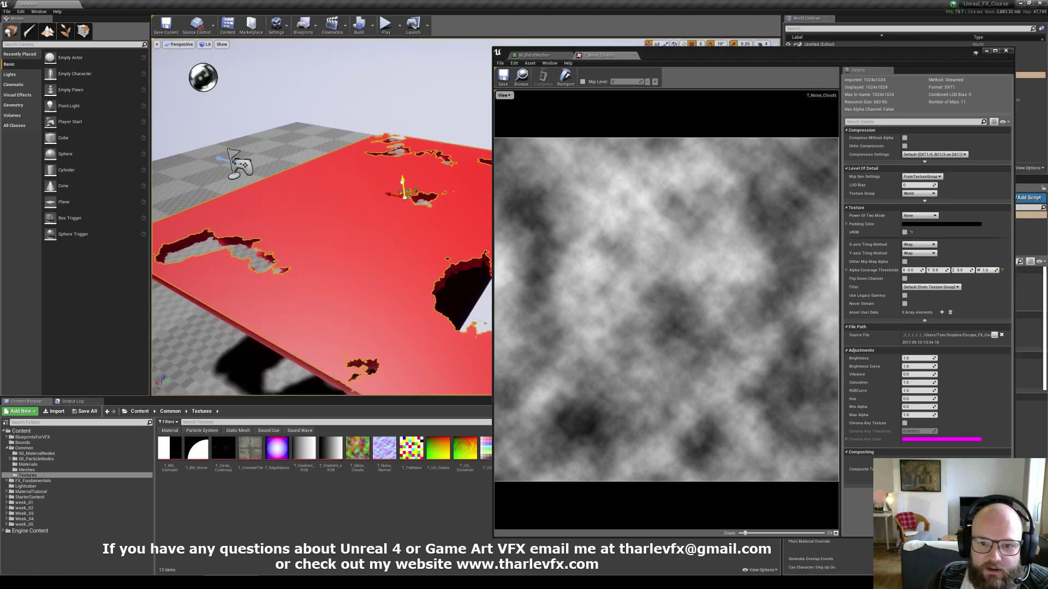
pyautogui.moveTo(402, 181); pyautogui.dragTo(398, 156)
pyautogui.hotkey('alt', '8')
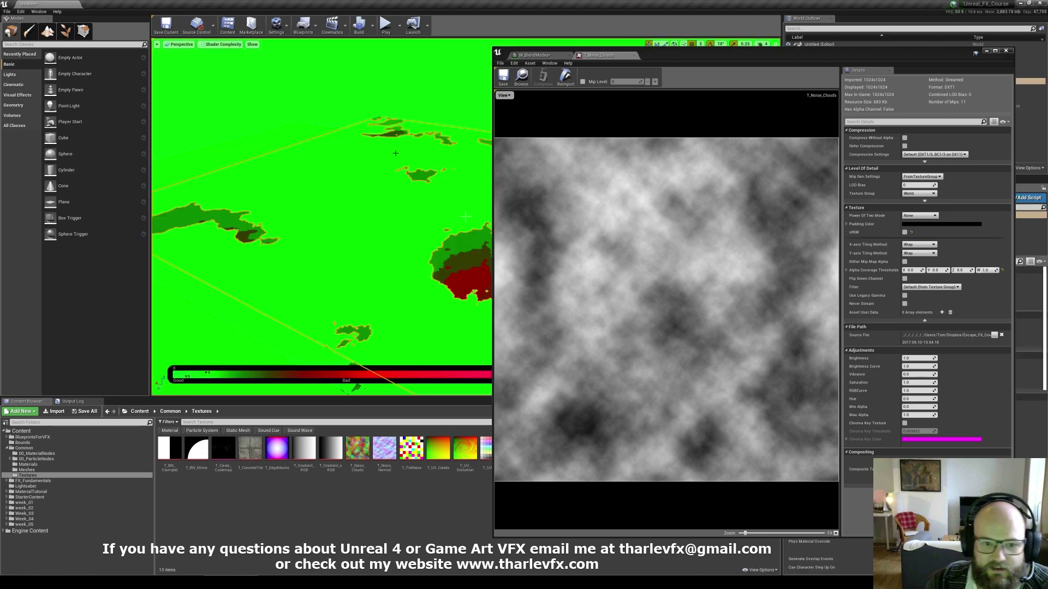
pyautogui.moveTo(465, 217); pyautogui.dragTo(466, 217, button='right')
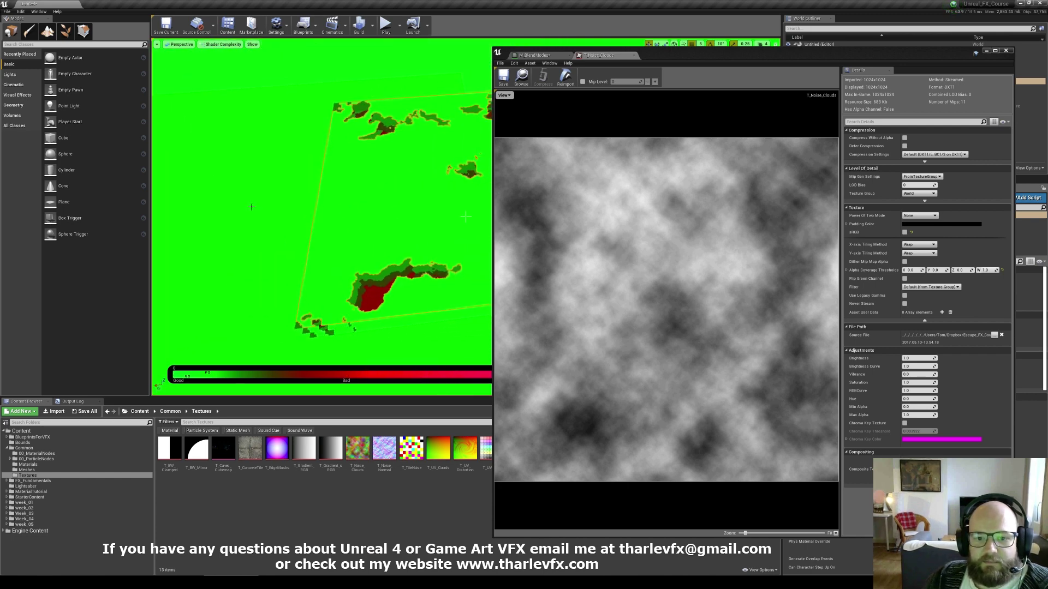
pyautogui.keyDown('alt'); pyautogui.moveTo(466, 216); pyautogui.dragTo(409, 199); pyautogui.keyUp('alt')
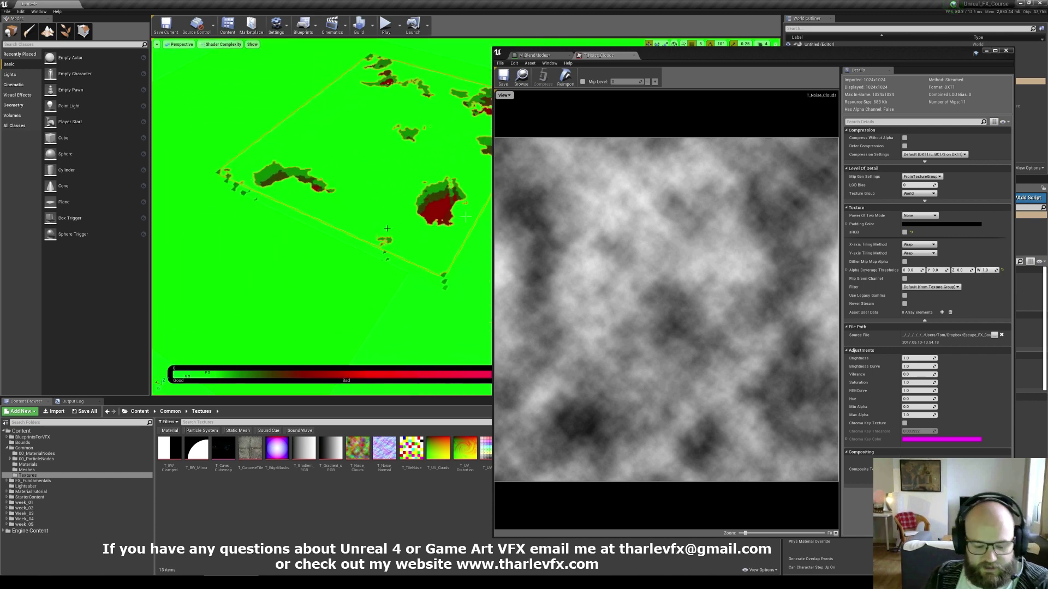
# Return the level to Lit mode with nothing selected and go back to the M_BlendModes graph
pyautogui.hotkey('alt', '4')
pyautogui.press('Escape')
pyautogui.keyDown('alt'); pyautogui.moveTo(465, 216); pyautogui.dragTo(437, 180); pyautogui.keyUp('alt')
pyautogui.moveTo(466, 217); pyautogui.dragTo(465, 217, button='right')
pyautogui.click(536, 55)
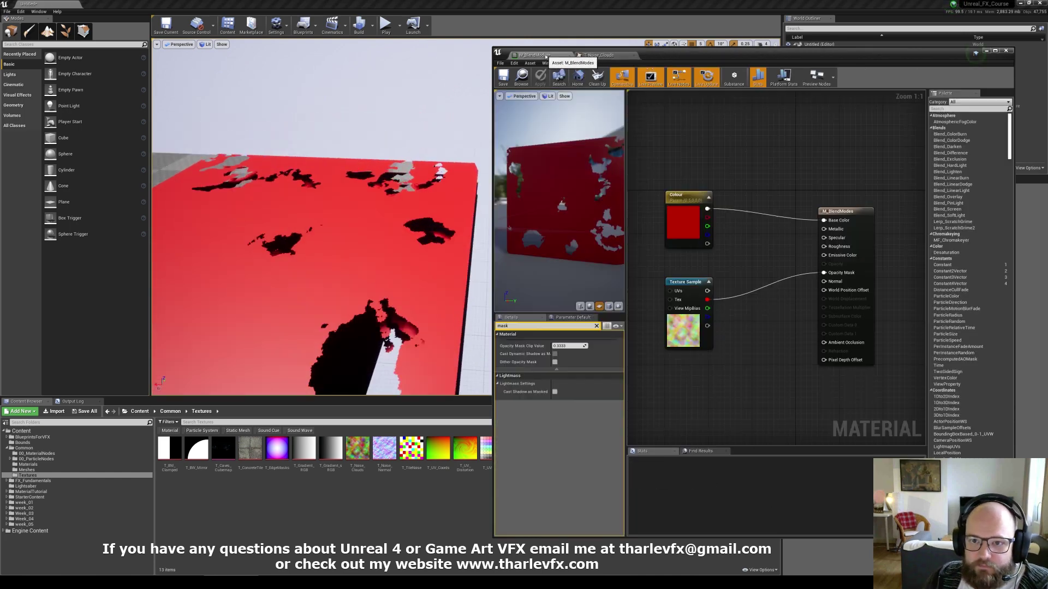
# Add a second Texture Sample using T_Water_Normal_Turbulent above the clouds sample and connect it to the Normal input
pyautogui.moveTo(702, 336); pyautogui.dragTo(696, 397)
pyautogui.click(682, 289)
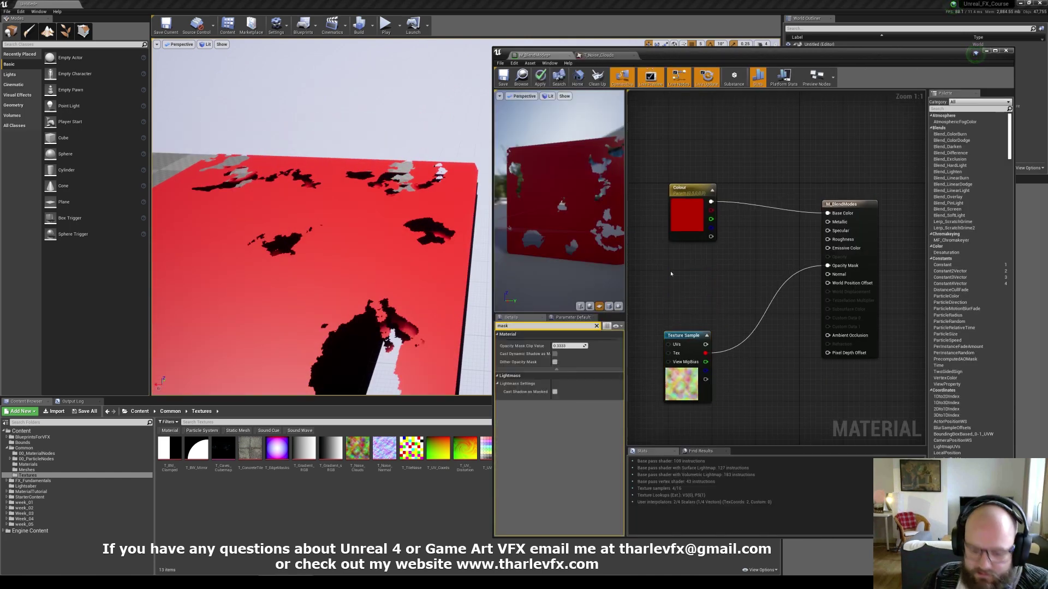
pyautogui.press('t')
pyautogui.click(667, 261)
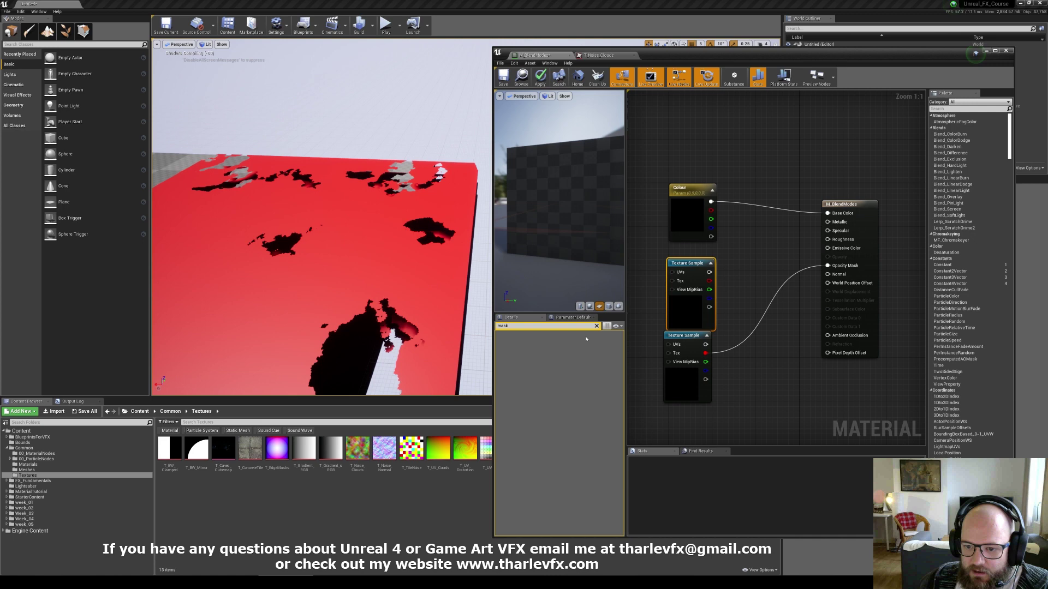
pyautogui.click(597, 326)
pyautogui.click(591, 402)
pyautogui.write('w')
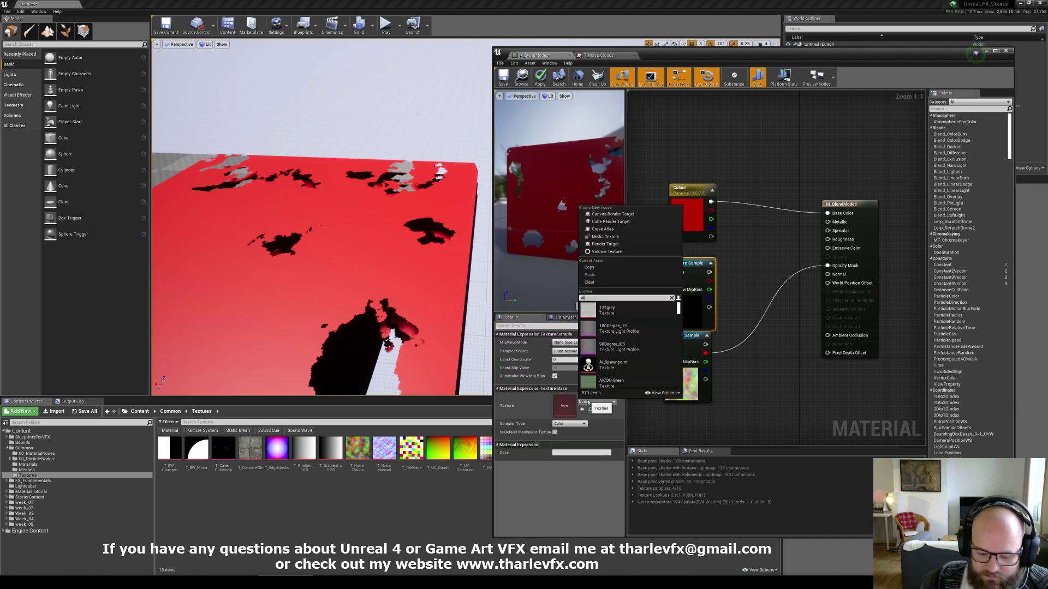
pyautogui.write('ater norm')
pyautogui.click(617, 329)
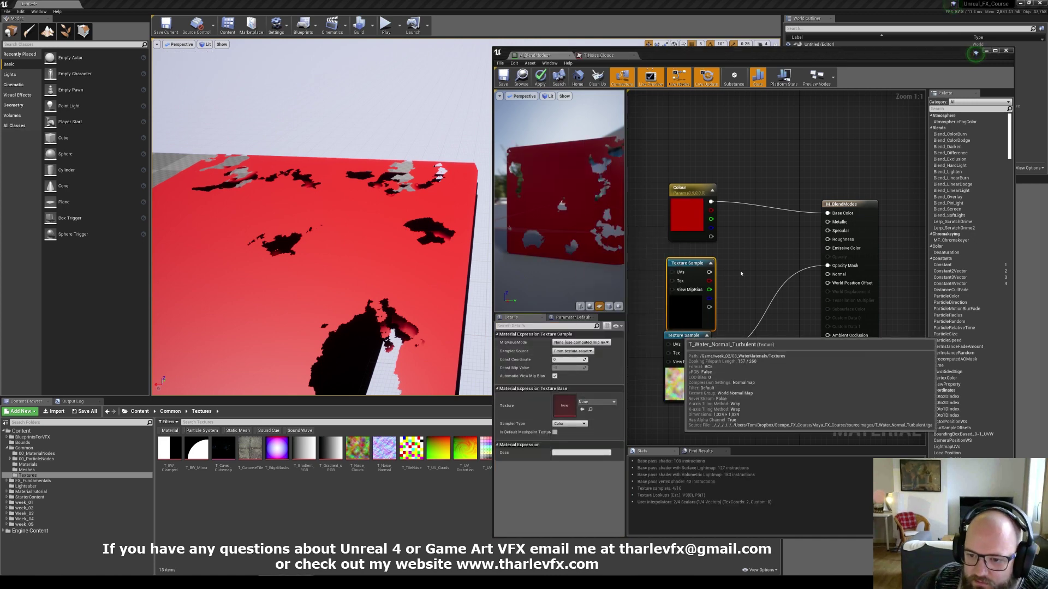
pyautogui.moveTo(828, 274); pyautogui.dragTo(709, 272)
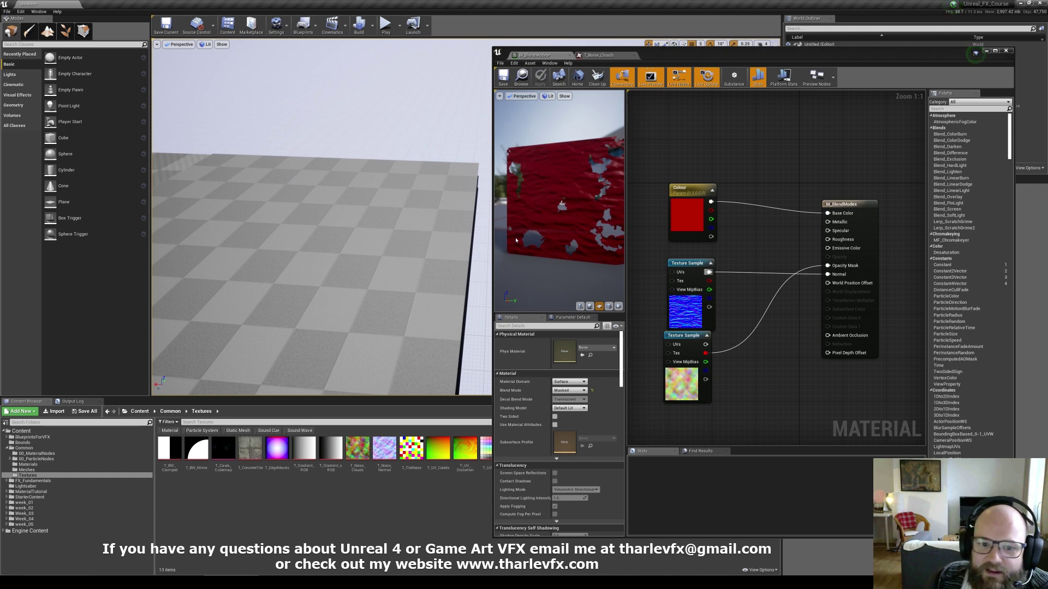
# Inspect the water normal map on the stacked planes and move the clouds Texture Sample clear of the normal sample
pyautogui.moveTo(282, 292); pyautogui.dragTo(375, 264)
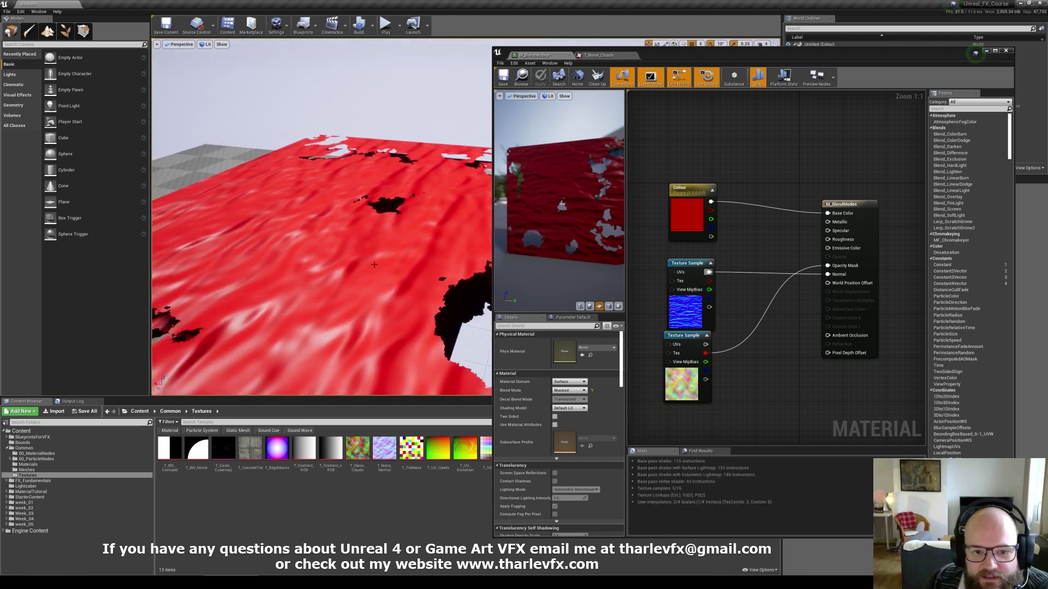
pyautogui.moveTo(362, 264)
pyautogui.mouseDown(button='right')
pyautogui.moveTo(362, 295)
pyautogui.moveTo(362, 256)
pyautogui.moveTo(362, 273)
pyautogui.mouseUp(button='right')
pyautogui.moveTo(675, 381); pyautogui.dragTo(679, 391)
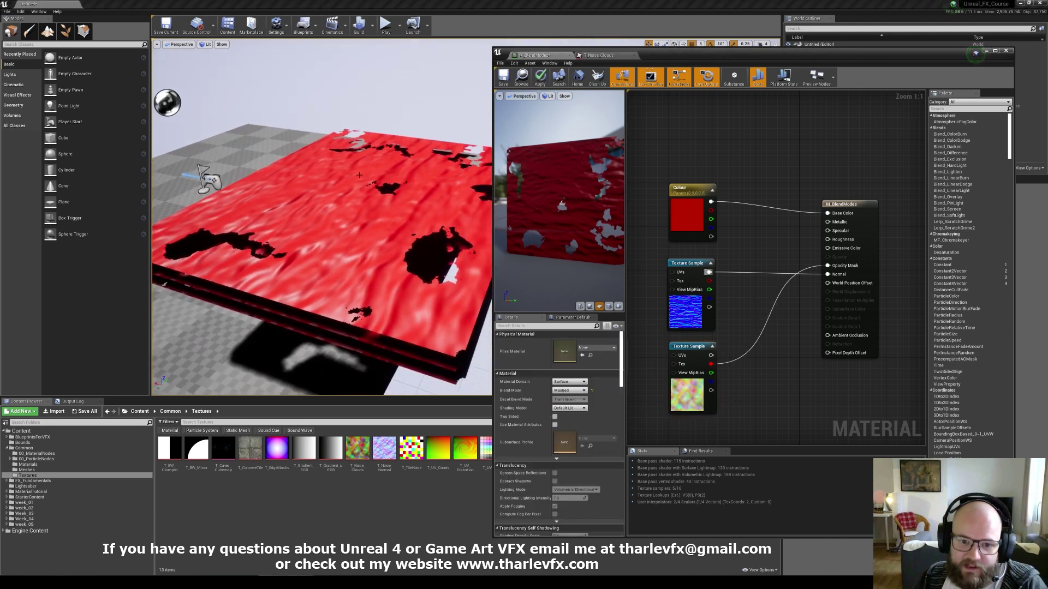
pyautogui.keyDown('alt'); pyautogui.moveTo(358, 223); pyautogui.dragTo(401, 221); pyautogui.keyUp('alt')
pyautogui.moveTo(343, 246); pyautogui.dragTo(338, 248, button='right')
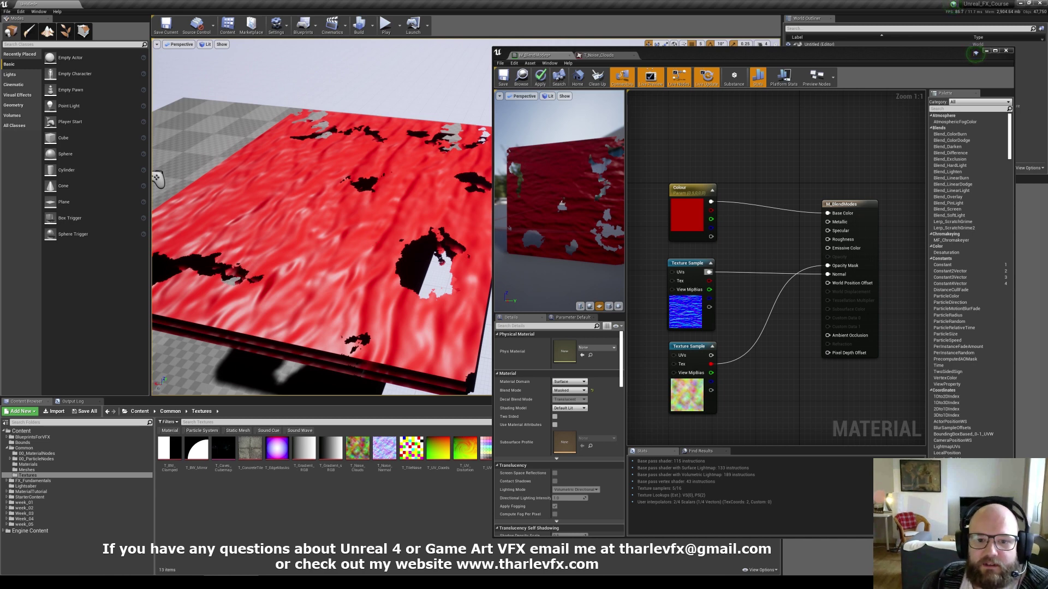
# Set the M_BlendModes blend mode to Translucent, connect the clouds sample's red channel to Opacity instead of Opacity Mask, and apply the material
pyautogui.moveTo(350, 191); pyautogui.dragTo(333, 192, button='right')
pyautogui.click(774, 208)
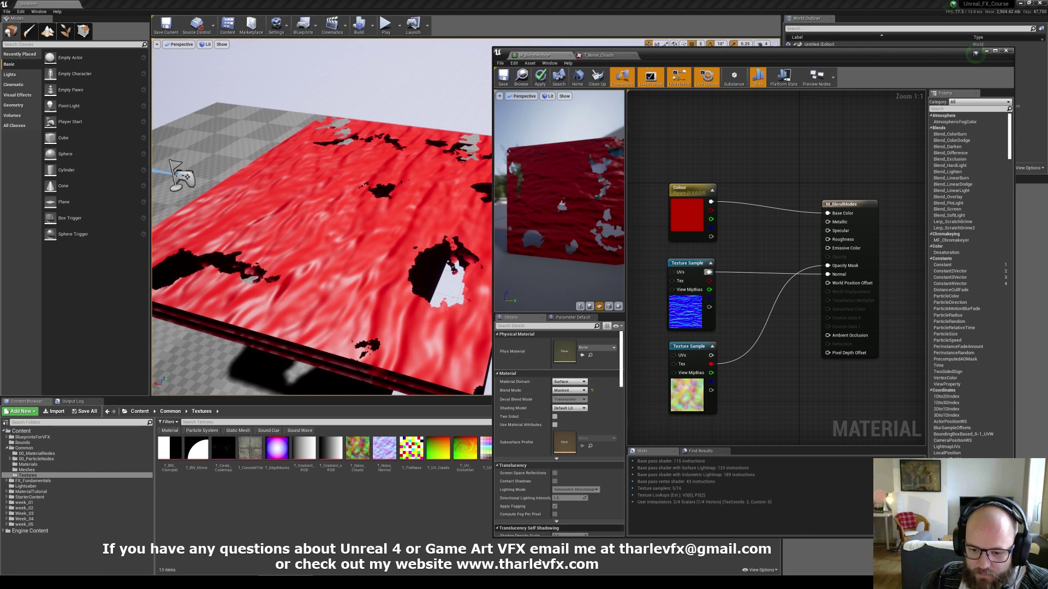
pyautogui.click(562, 391)
pyautogui.click(563, 405)
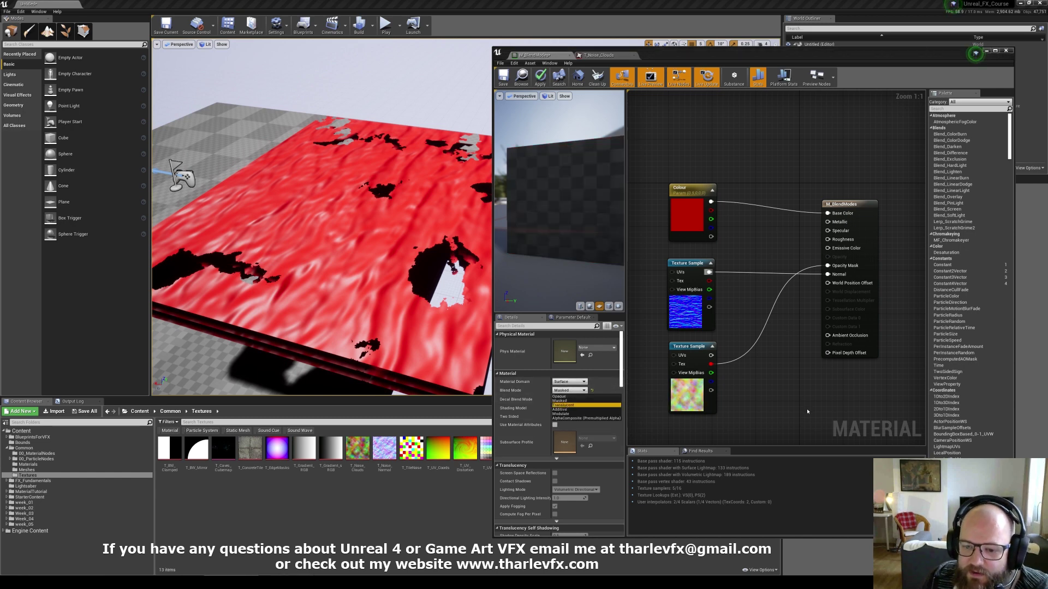
pyautogui.click(540, 77)
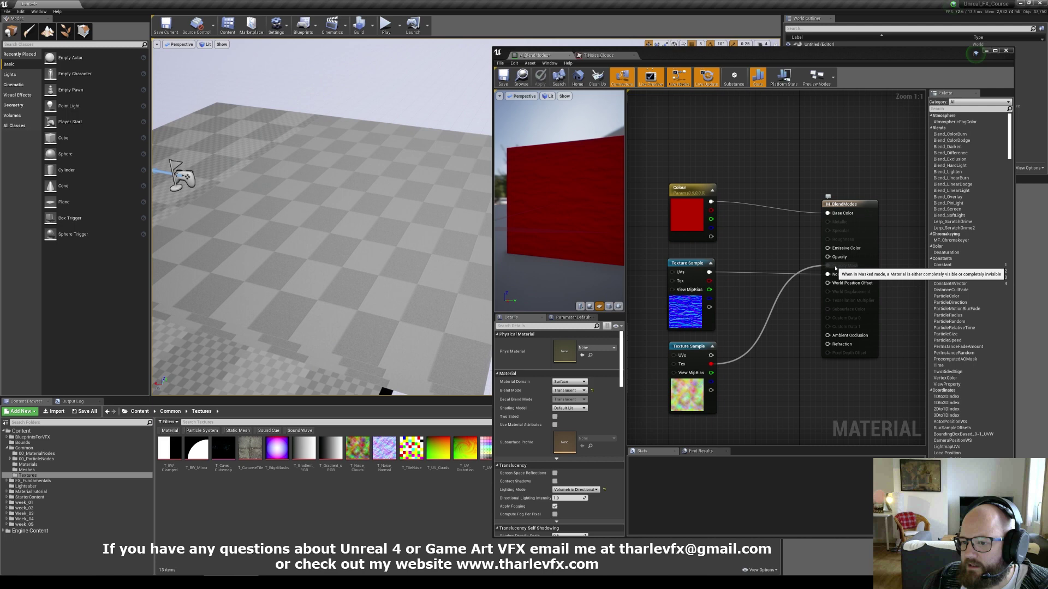
pyautogui.moveTo(827, 257); pyautogui.dragTo(709, 364)
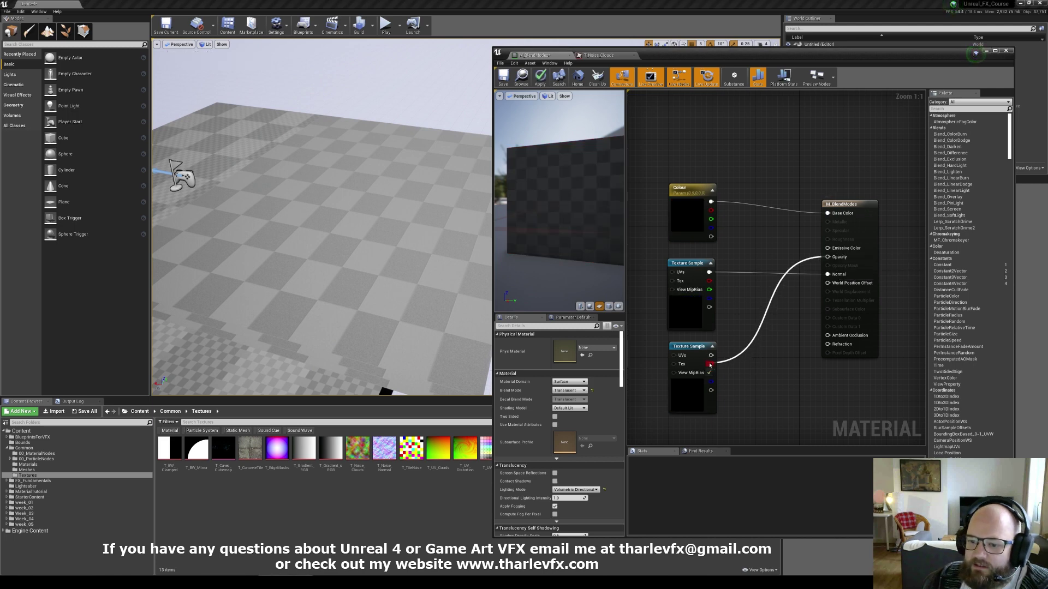
pyautogui.click(534, 82)
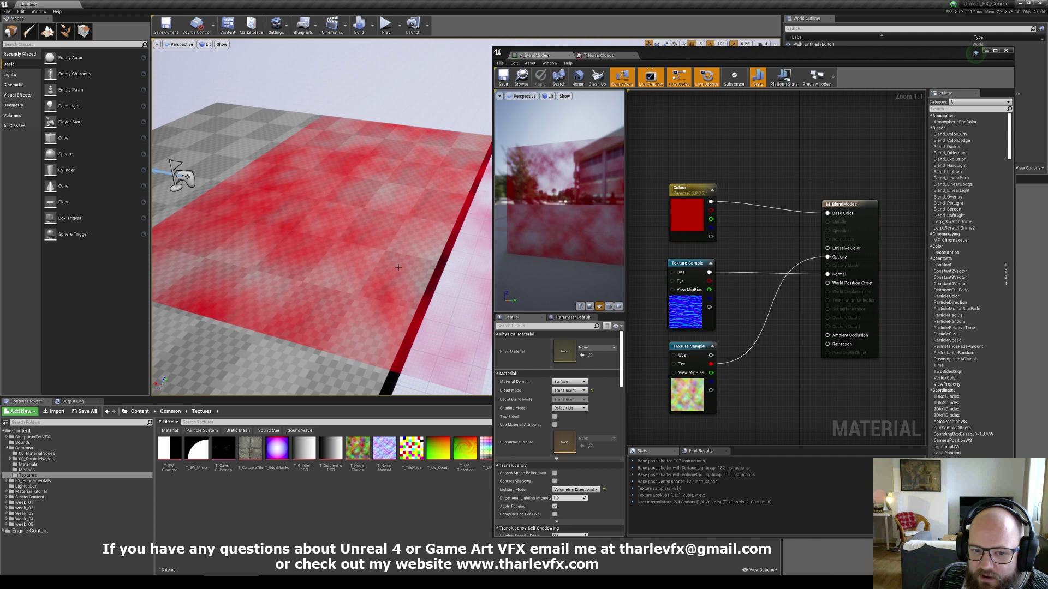
# Compare the translucent plane in the level with the T_Noise_Clouds texture and return to the M_BlendModes graph
pyautogui.moveTo(399, 268)
pyautogui.mouseDown(button='right')
pyautogui.moveTo(429, 272)
pyautogui.moveTo(402, 270)
pyautogui.mouseUp(button='right')
pyautogui.click(689, 382)
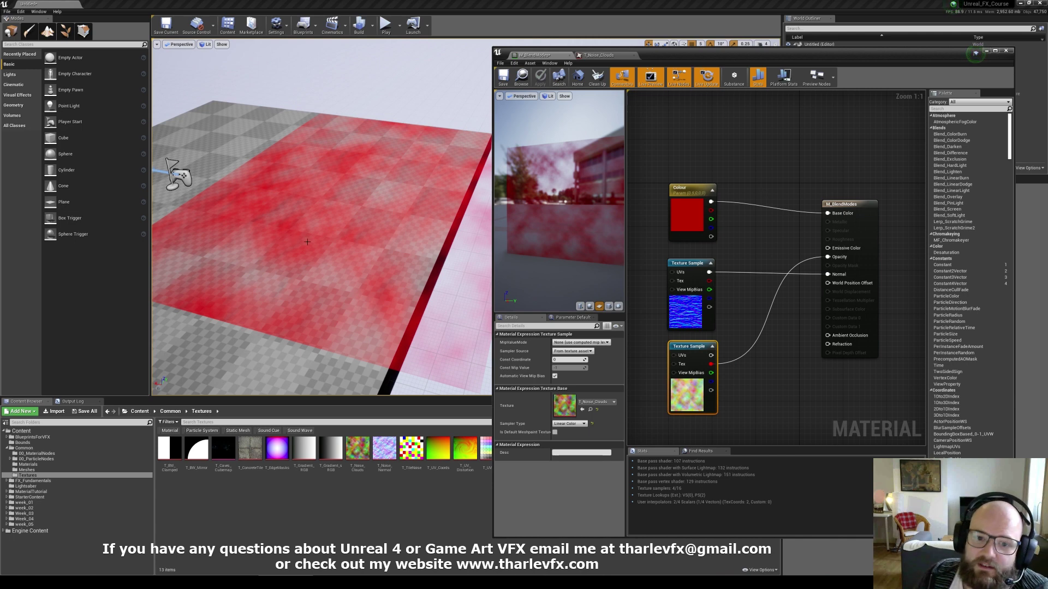
pyautogui.click(599, 55)
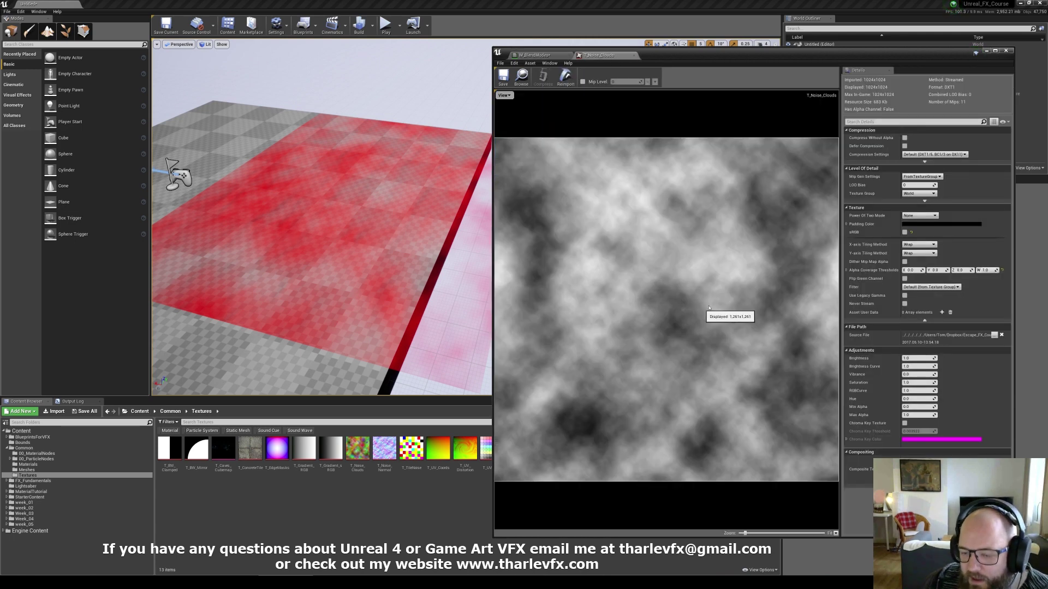
pyautogui.click(541, 55)
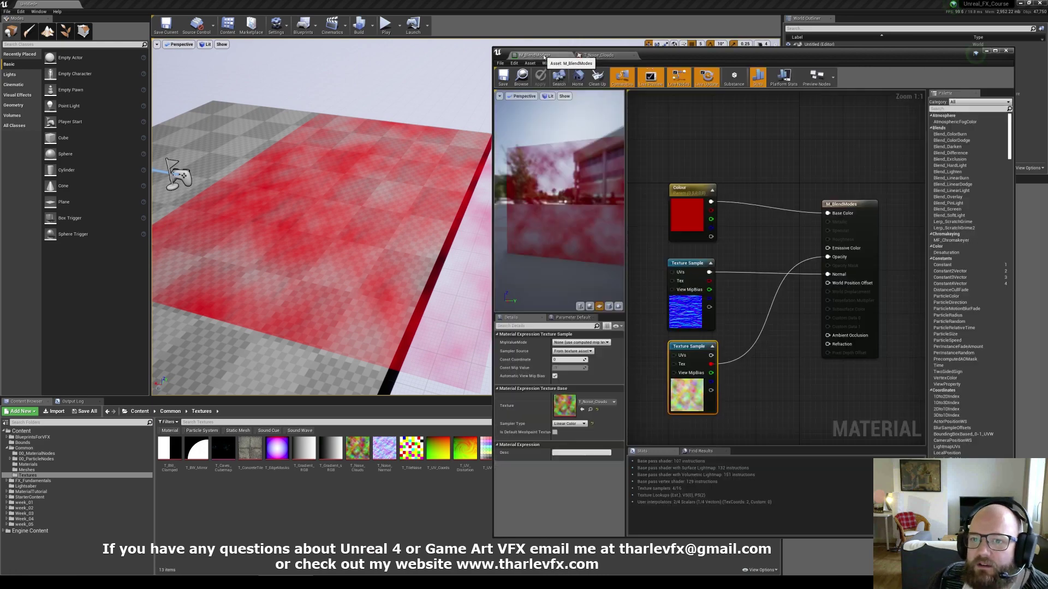
pyautogui.moveTo(366, 242); pyautogui.dragTo(346, 253, button='right')
pyautogui.click(786, 368)
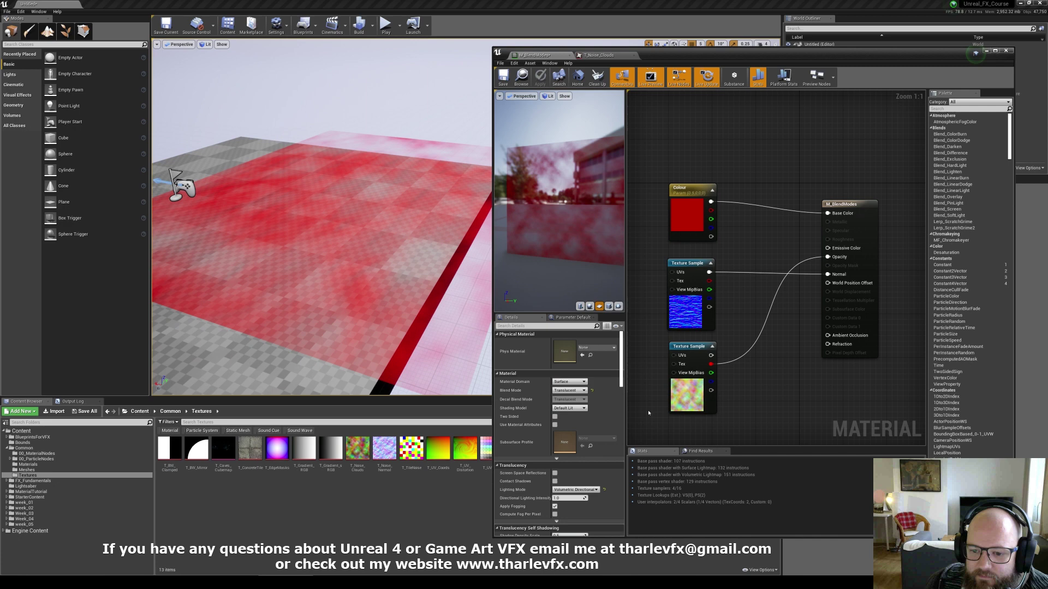
# Set the translucency Lighting Mode to Volumetric NonDirectional, apply the material and inspect the planes in the level
pyautogui.click(575, 489)
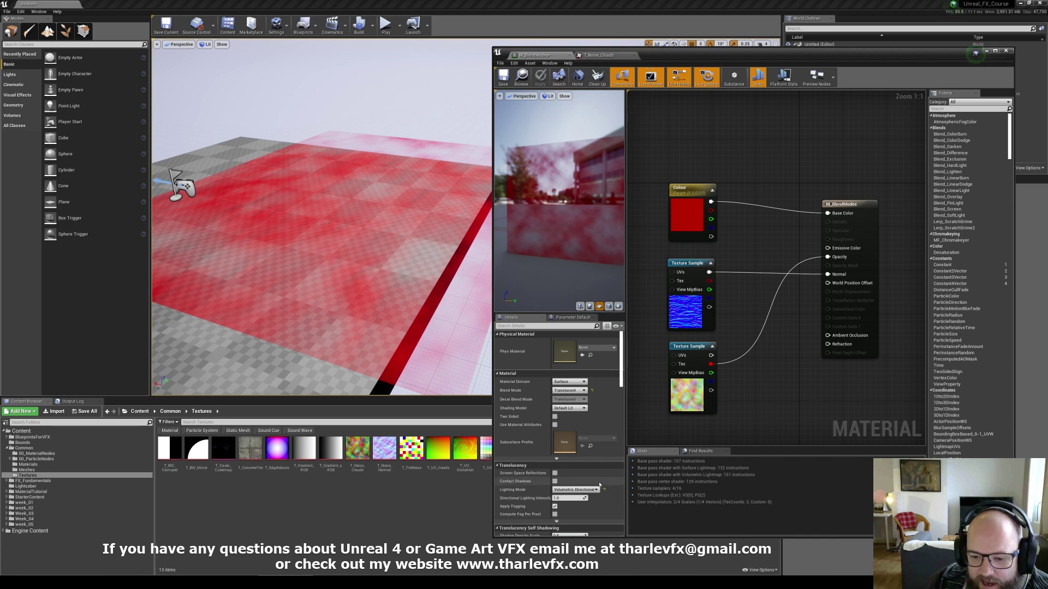
pyautogui.click(579, 497)
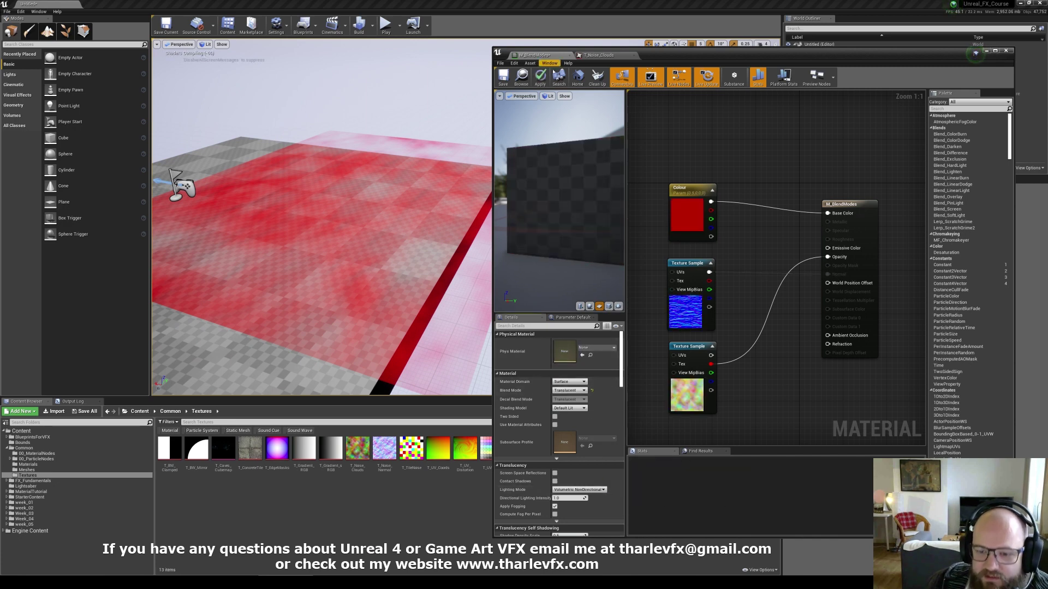
pyautogui.click(539, 77)
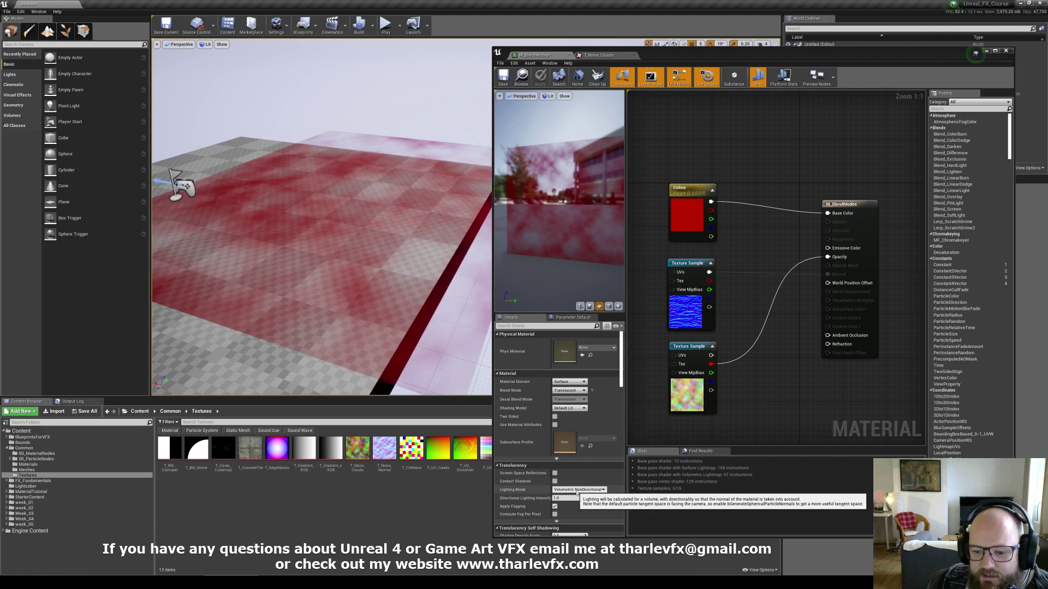
pyautogui.moveTo(336, 174); pyautogui.dragTo(408, 216, button='right')
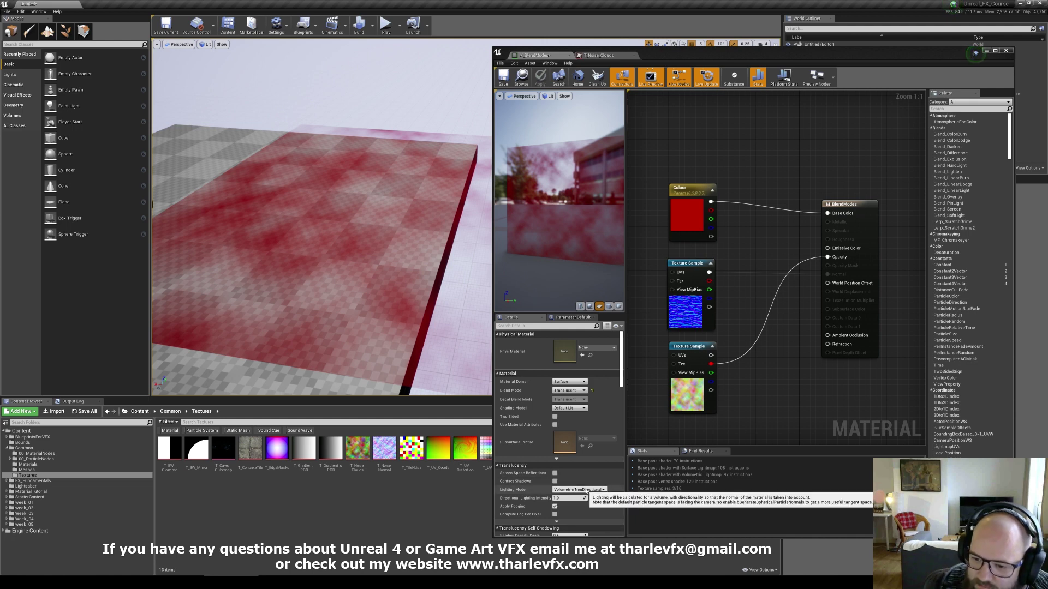
pyautogui.click(594, 490)
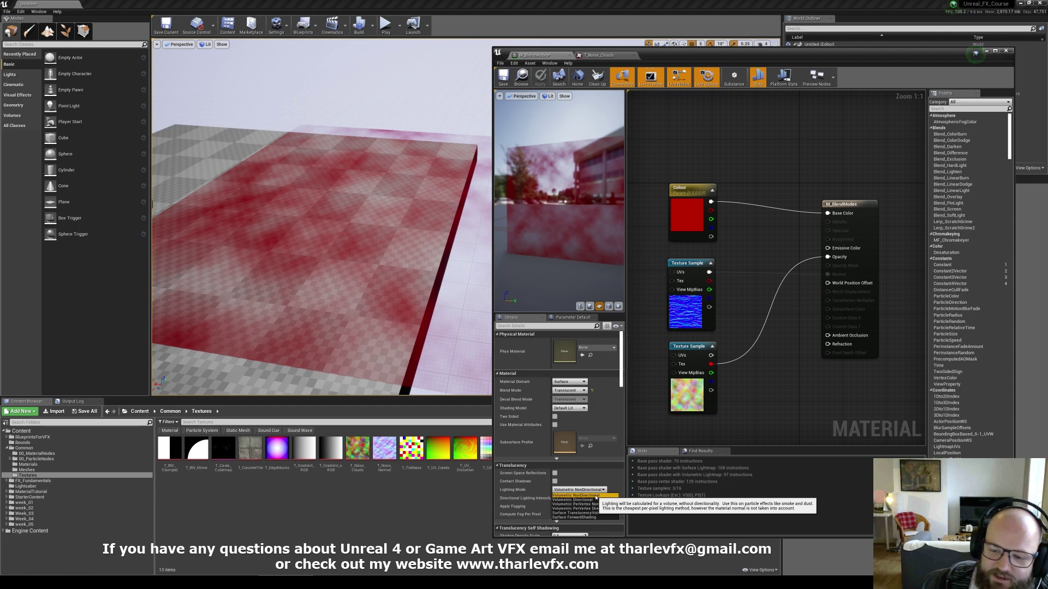
pyautogui.click(595, 496)
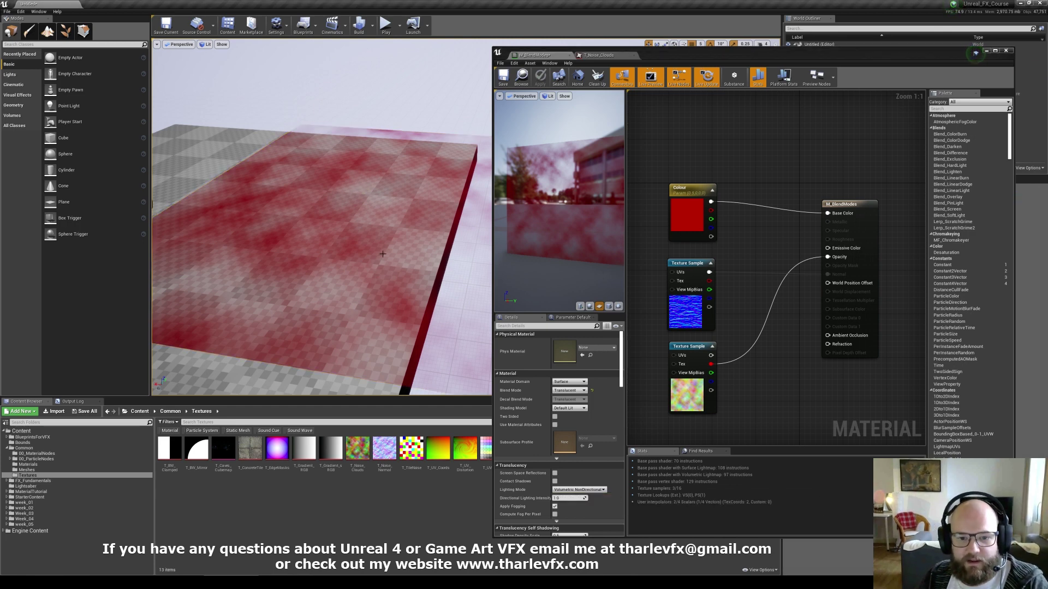
# Duplicate the translucent plane upwards and examine the overlapping layers in Shader Complexity mode before returning to Lit mode
pyautogui.hotkey('alt', '8')
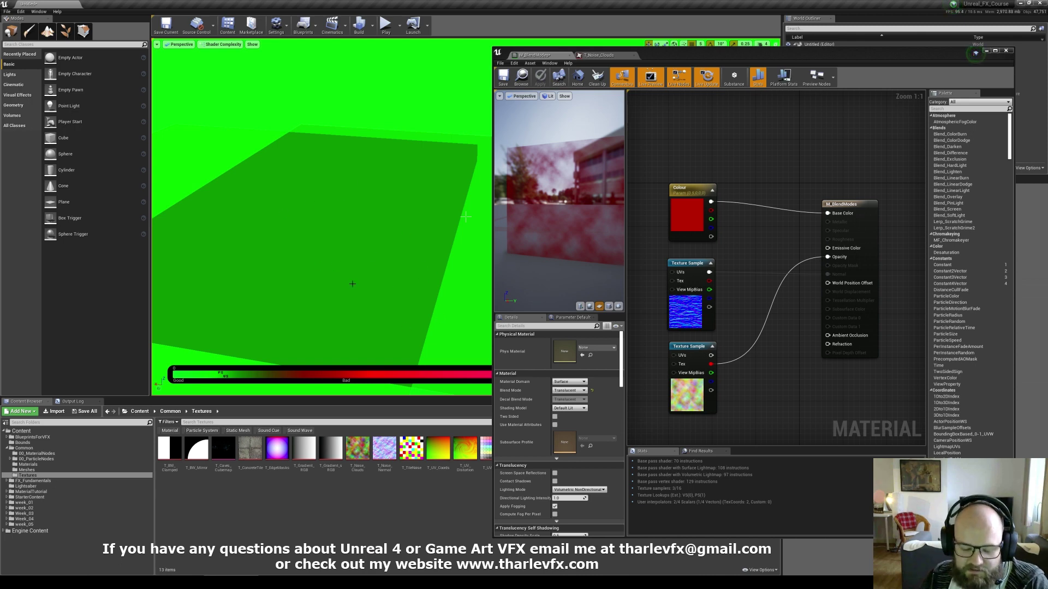
pyautogui.hotkey('alt', '4')
pyautogui.click(354, 215)
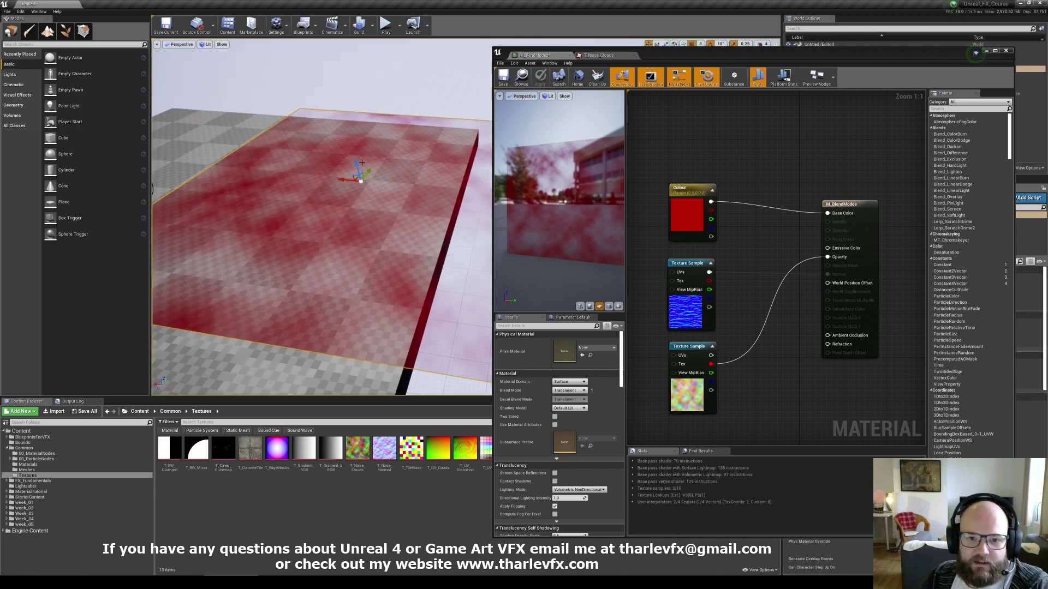
pyautogui.keyDown('alt'); pyautogui.moveTo(361, 162); pyautogui.dragTo(345, 118); pyautogui.keyUp('alt')
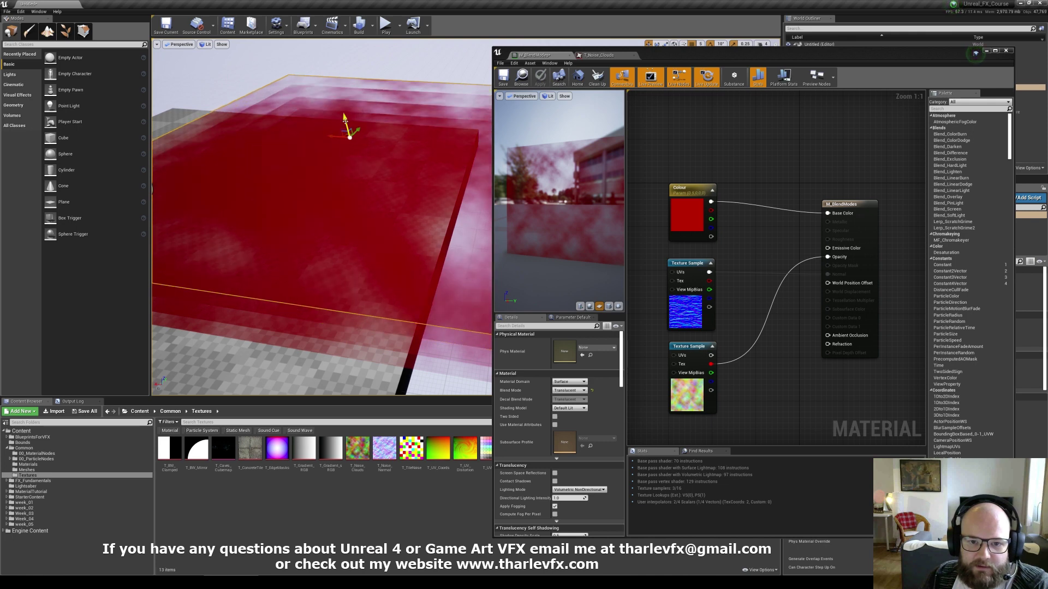
pyautogui.hotkey('alt', '8')
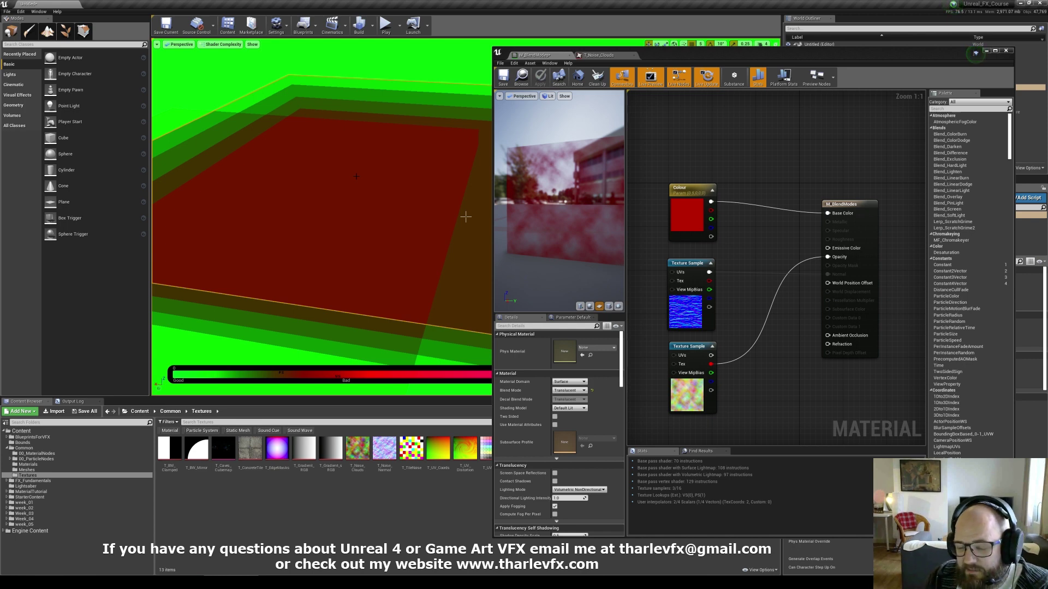
pyautogui.moveTo(341, 188); pyautogui.dragTo(338, 188, button='right')
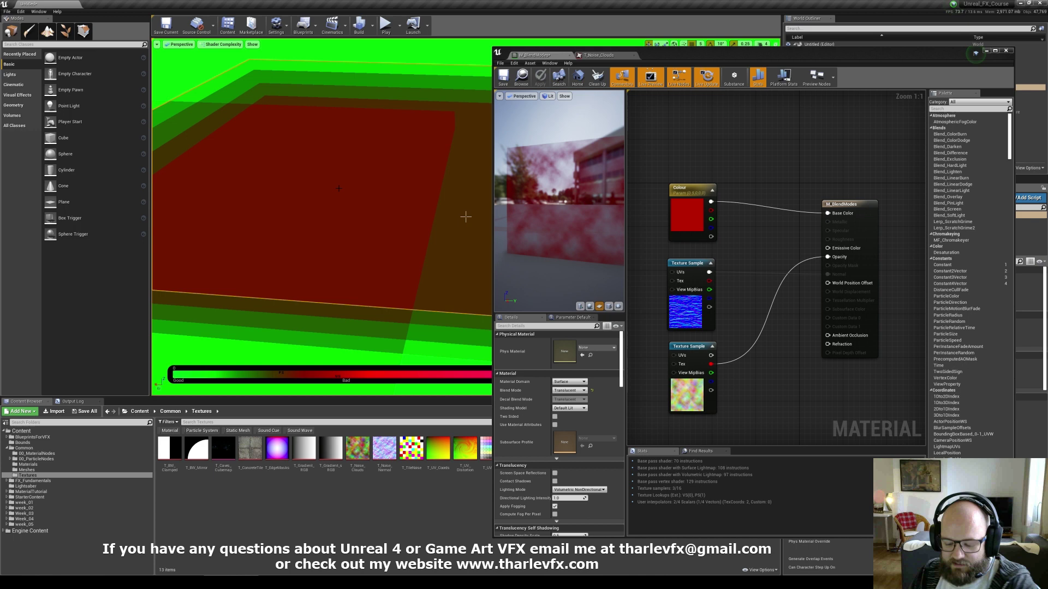
pyautogui.hotkey('alt', '4')
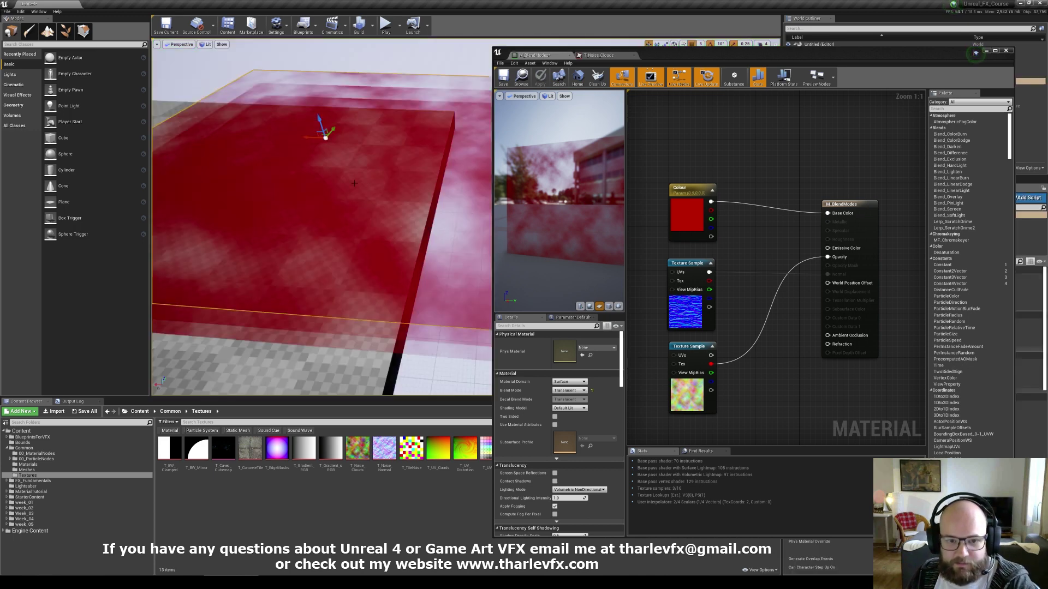
pyautogui.moveTo(346, 231); pyautogui.dragTo(384, 231, button='right')
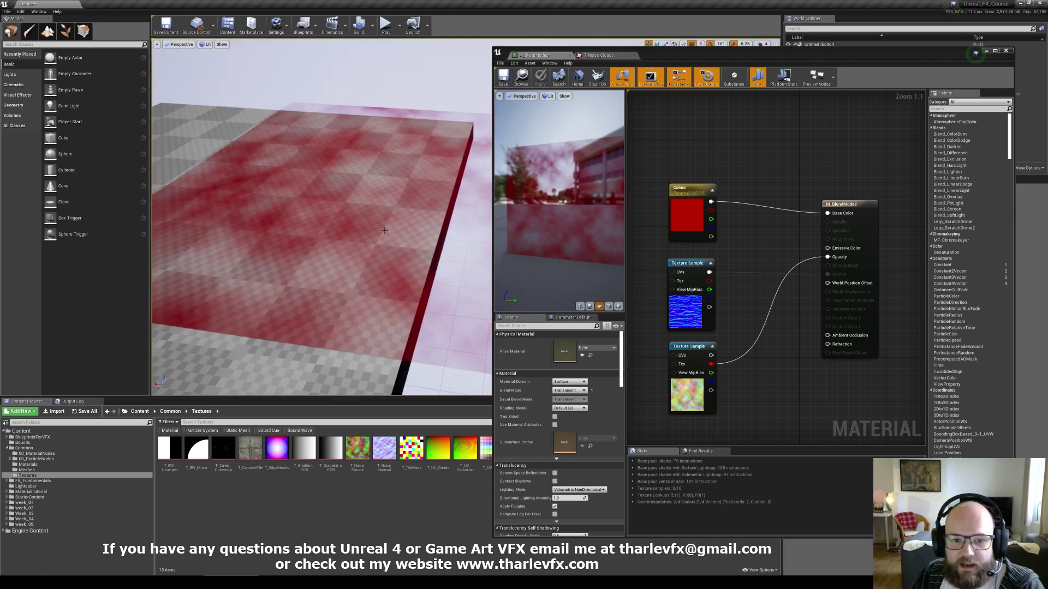
pyautogui.moveTo(736, 370); pyautogui.dragTo(742, 362, button='right')
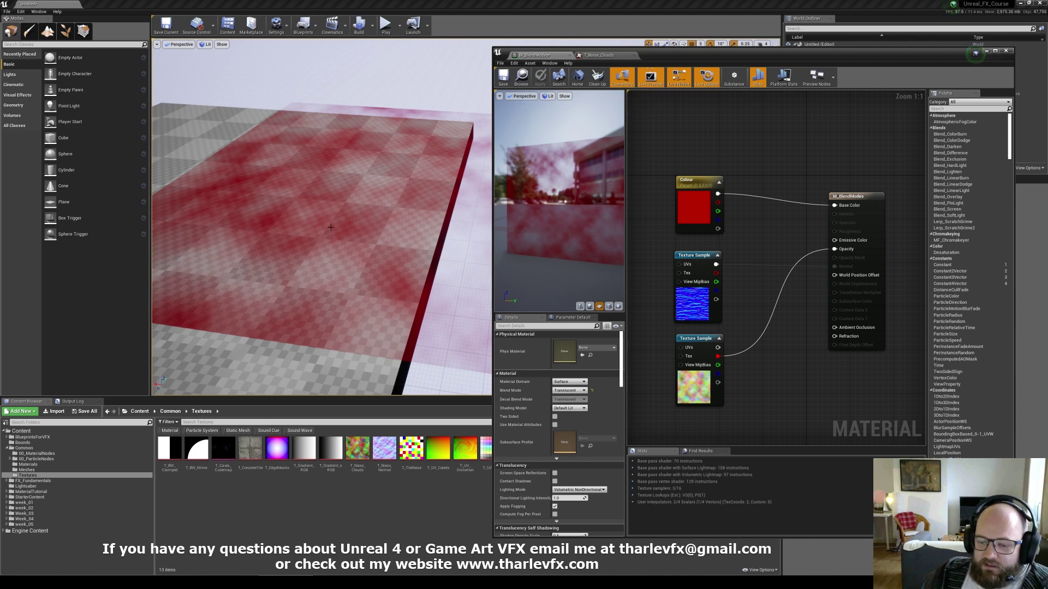
pyautogui.click(585, 489)
pyautogui.click(755, 248)
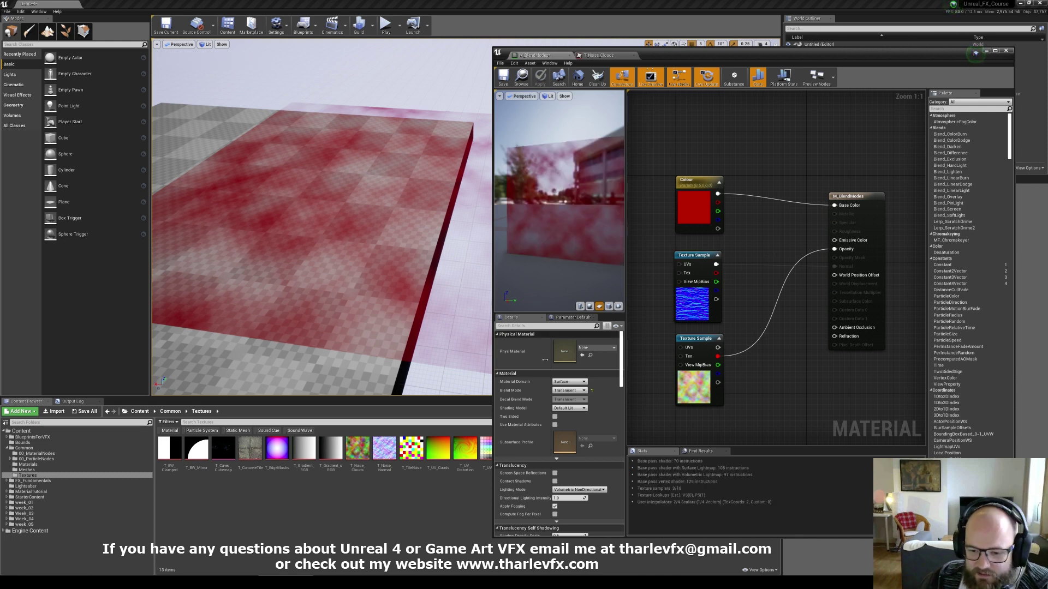
pyautogui.click(582, 390)
pyautogui.click(562, 404)
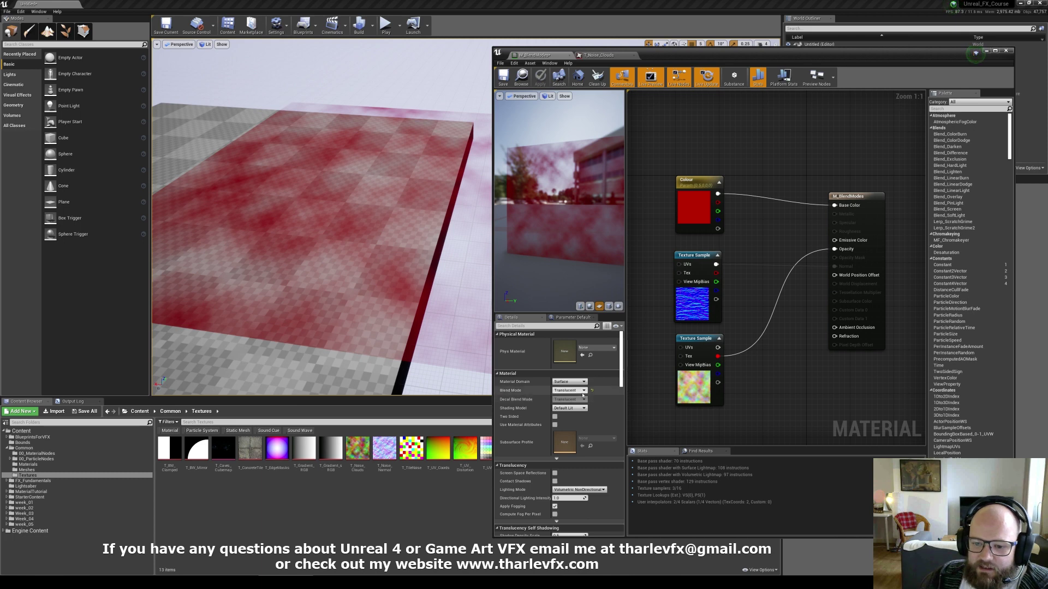
pyautogui.click(582, 390)
pyautogui.click(740, 440)
# Set the translucency Lighting Mode to Volumetric Directional and apply the material to the planes
pyautogui.click(580, 490)
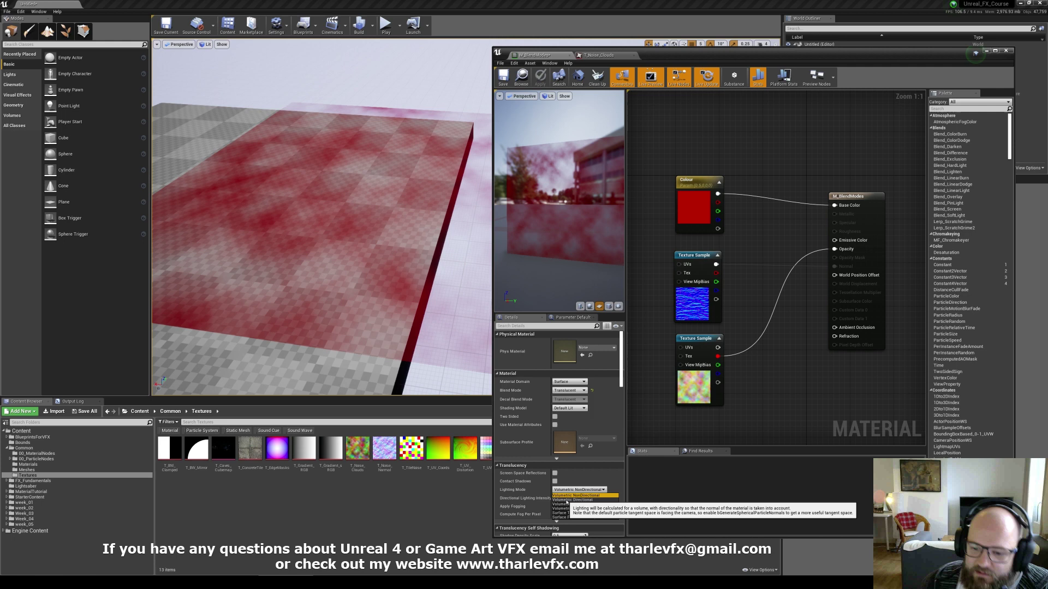
pyautogui.click(567, 500)
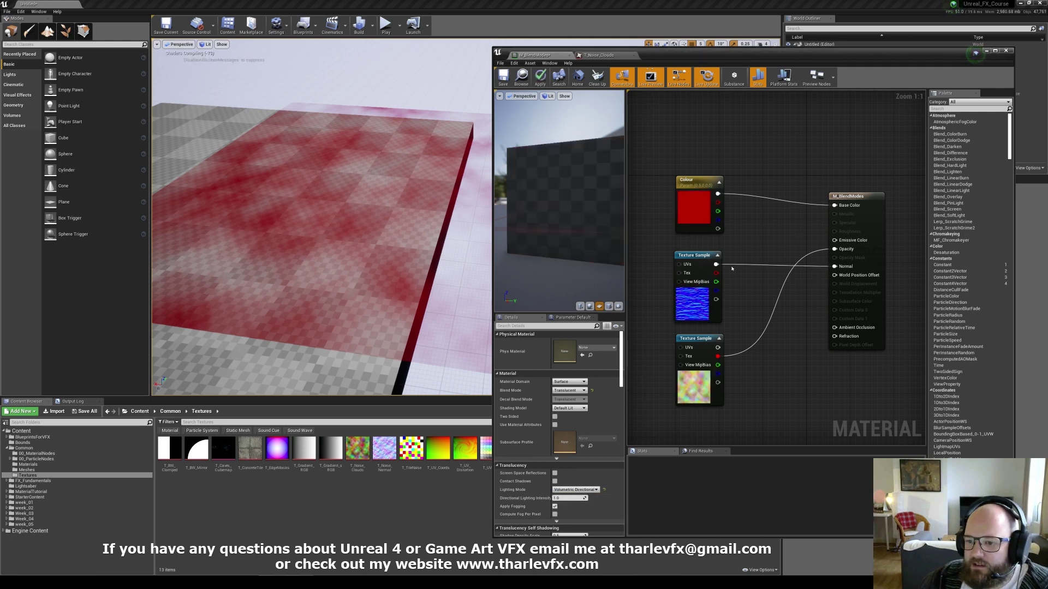
pyautogui.click(540, 77)
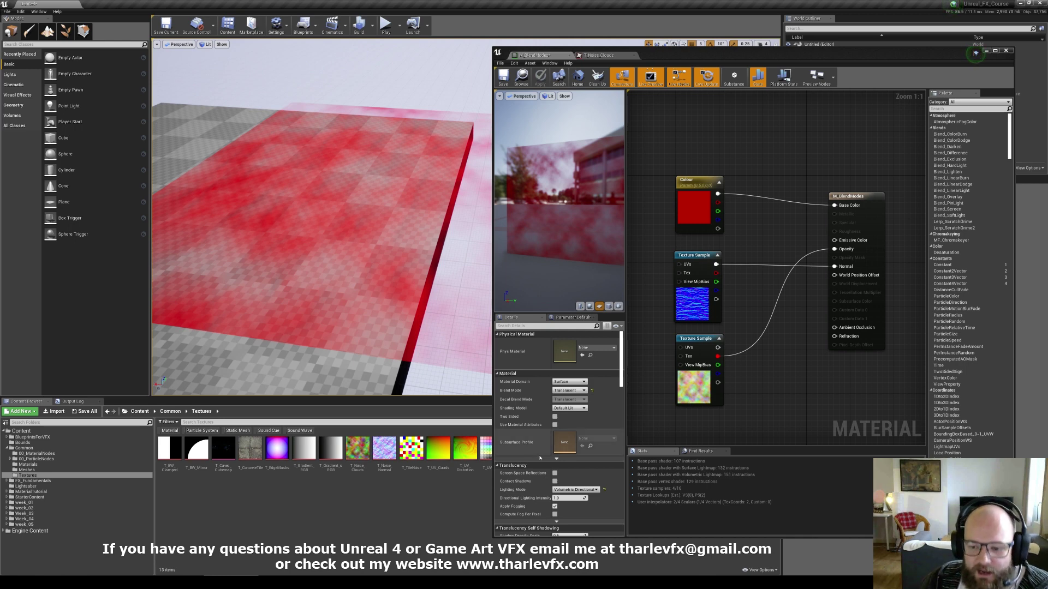
# Set the translucency Lighting Mode to Surface TranslucencyVolume, apply the material and inspect it in the preview and level
pyautogui.click(576, 490)
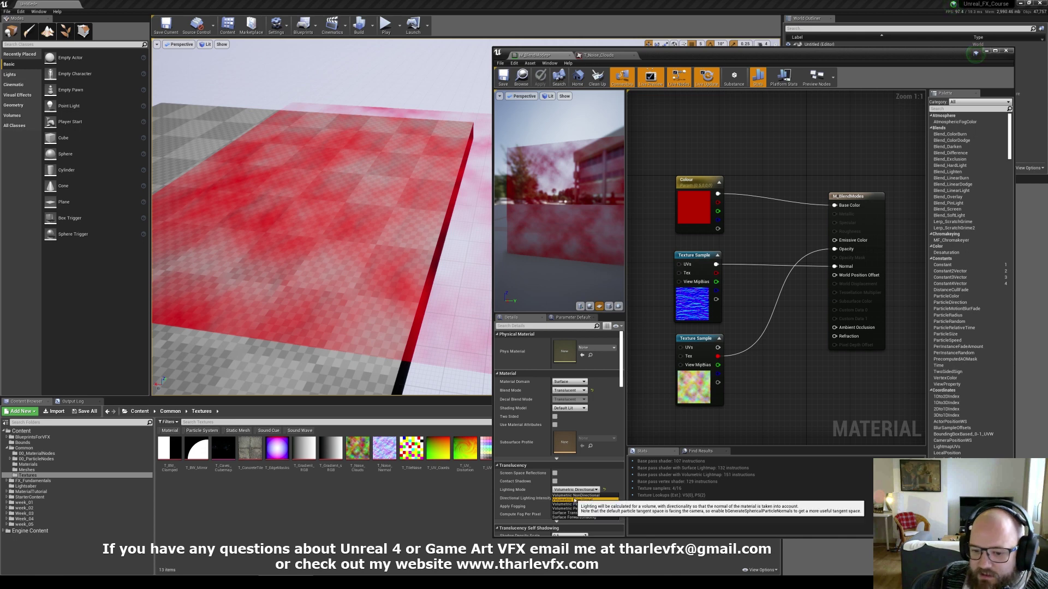
pyautogui.click(564, 513)
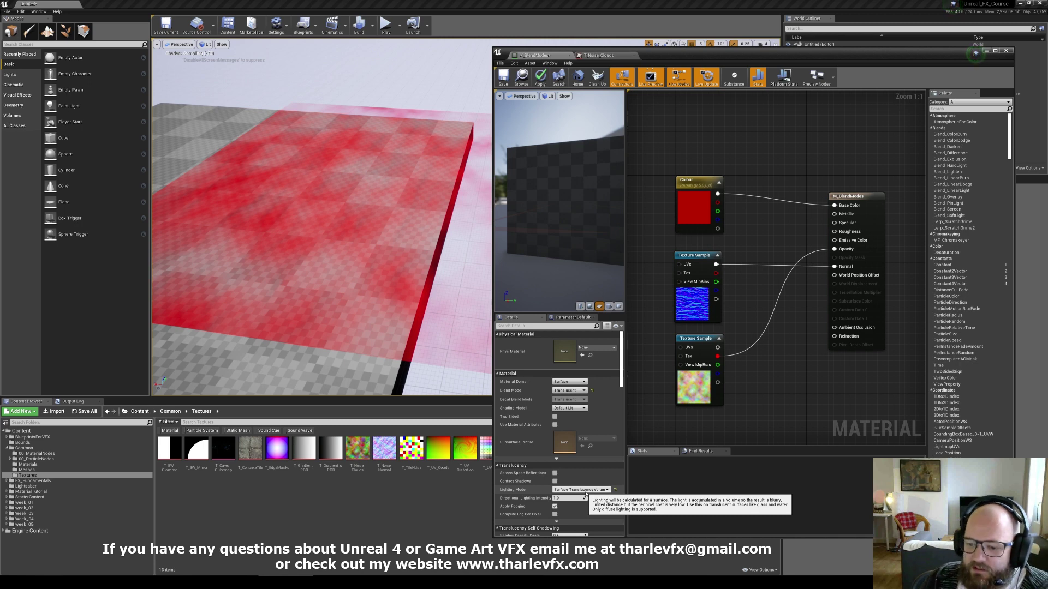
pyautogui.click(540, 80)
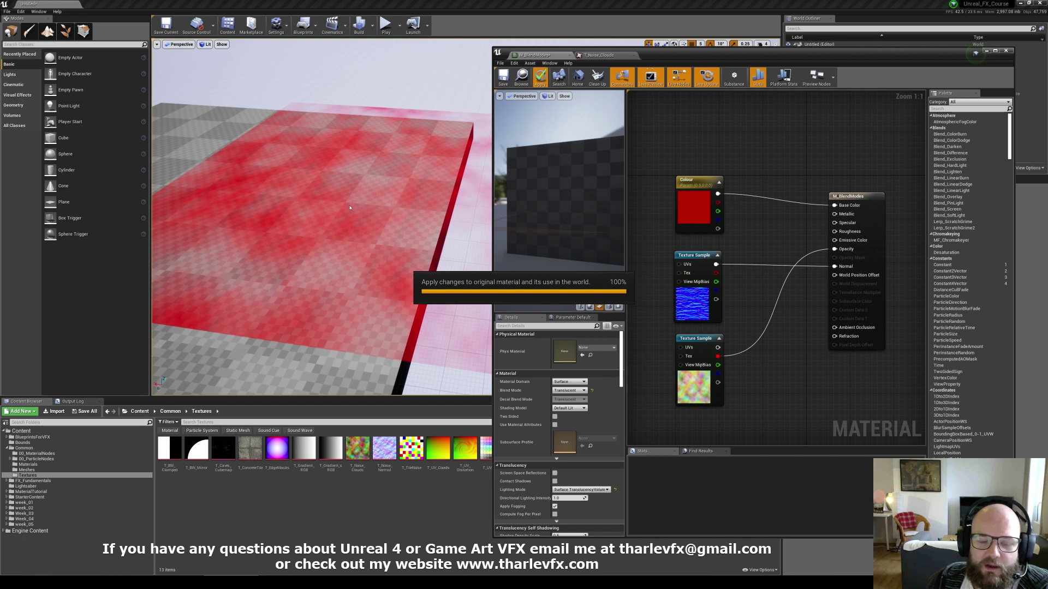
pyautogui.moveTo(421, 253); pyautogui.dragTo(396, 241, button='right')
pyautogui.moveTo(584, 224); pyautogui.dragTo(544, 143)
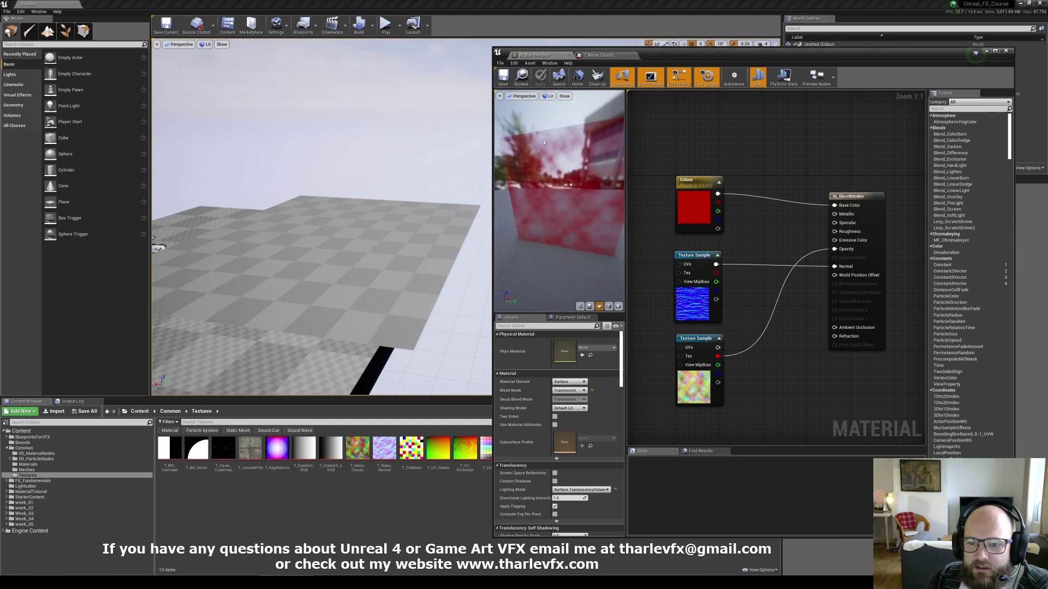
pyautogui.moveTo(328, 259); pyautogui.dragTo(373, 275, button='right')
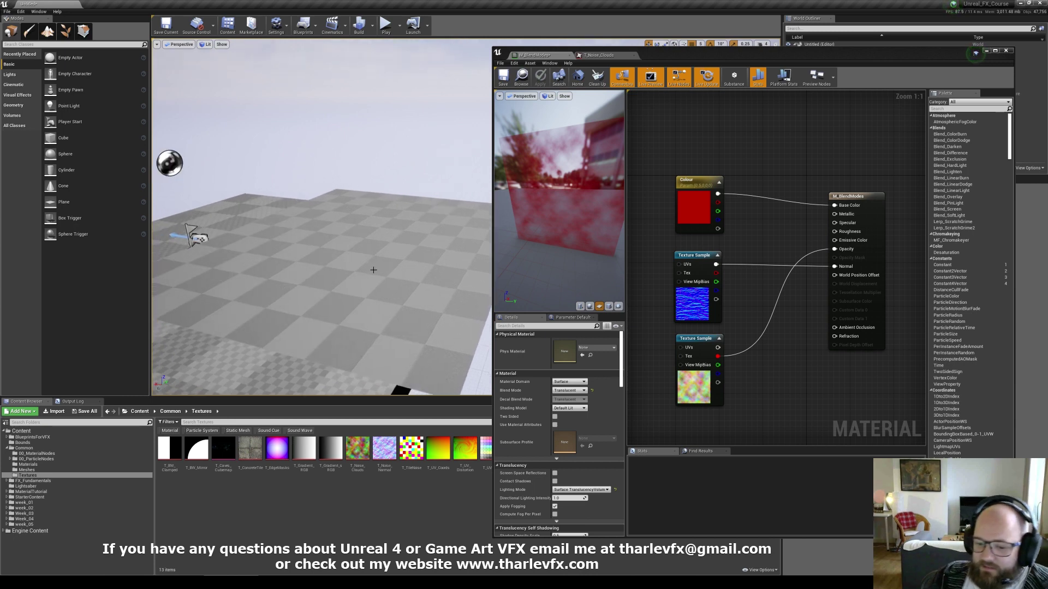
# Try deleting a translucent plane in the level, then undo the deletion and clear the selection
pyautogui.click(339, 287)
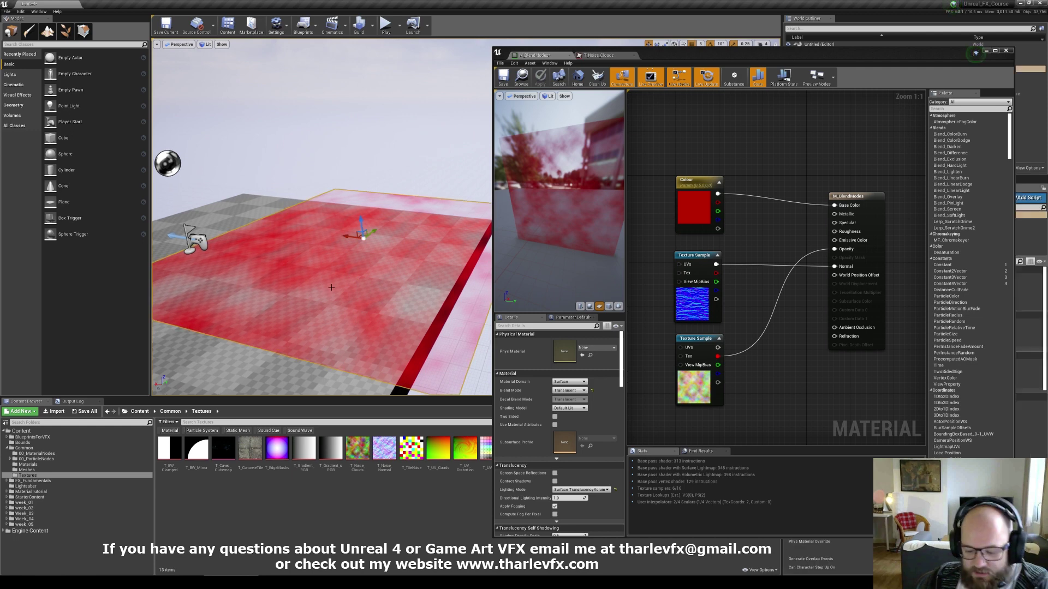
pyautogui.press('Delete')
pyautogui.moveTo(339, 287); pyautogui.dragTo(354, 314, button='right')
pyautogui.hotkey('ctrl', 'z')
pyautogui.hotkey('ctrl', 'z')
pyautogui.moveTo(346, 245); pyautogui.dragTo(401, 251, button='right')
pyautogui.press('Escape')
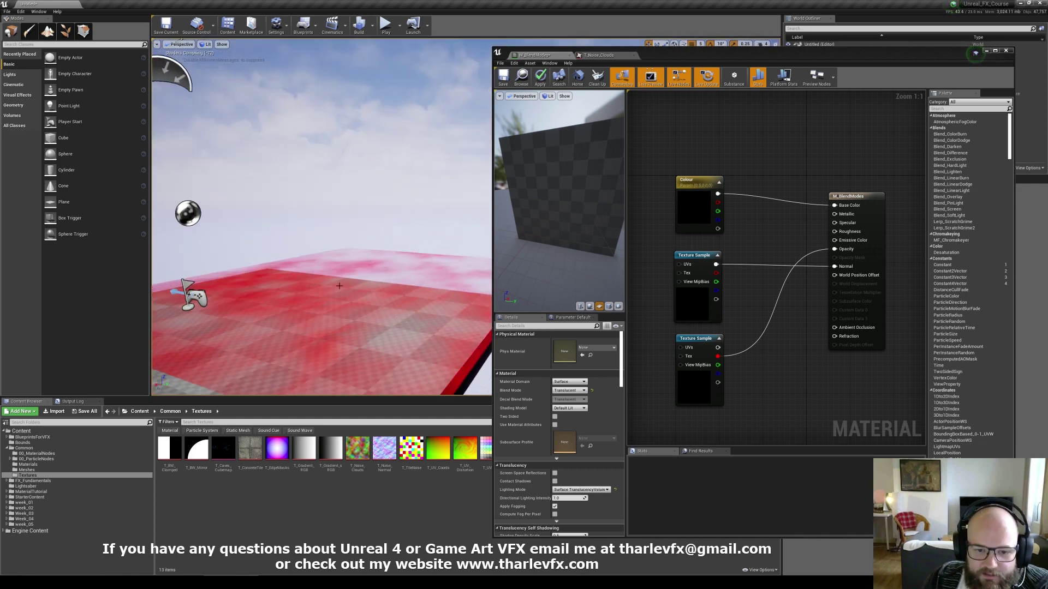
# Set the material's translucency Lighting Mode to Volumetric NonDirectional
pyautogui.moveTo(339, 286)
pyautogui.mouseDown(button='right')
pyautogui.moveTo(355, 292)
pyautogui.moveTo(360, 314)
pyautogui.moveTo(338, 273)
pyautogui.mouseUp(button='right')
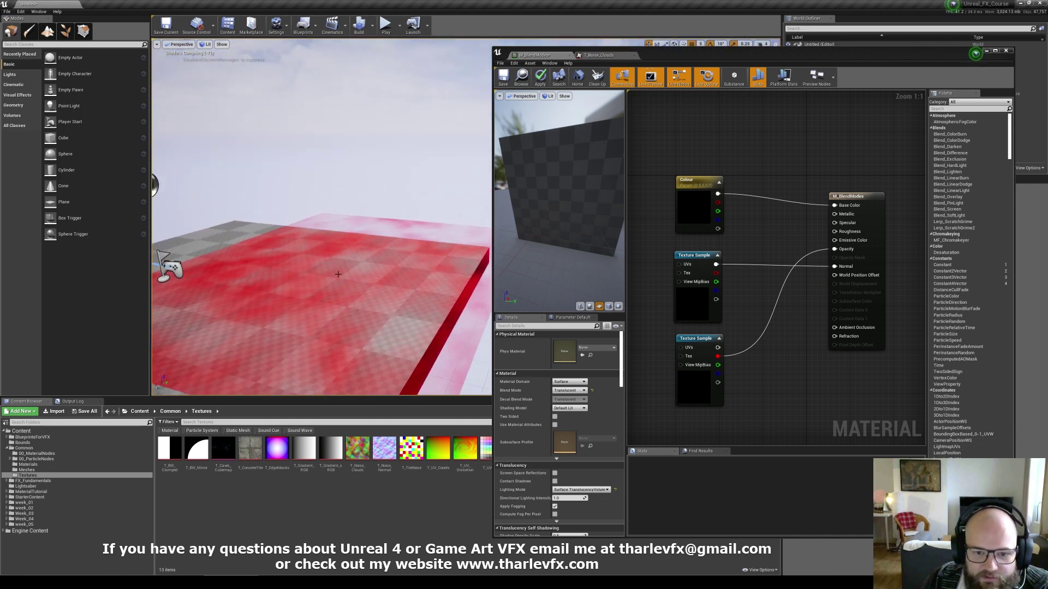
pyautogui.click(381, 214)
pyautogui.click(822, 374)
pyautogui.click(581, 489)
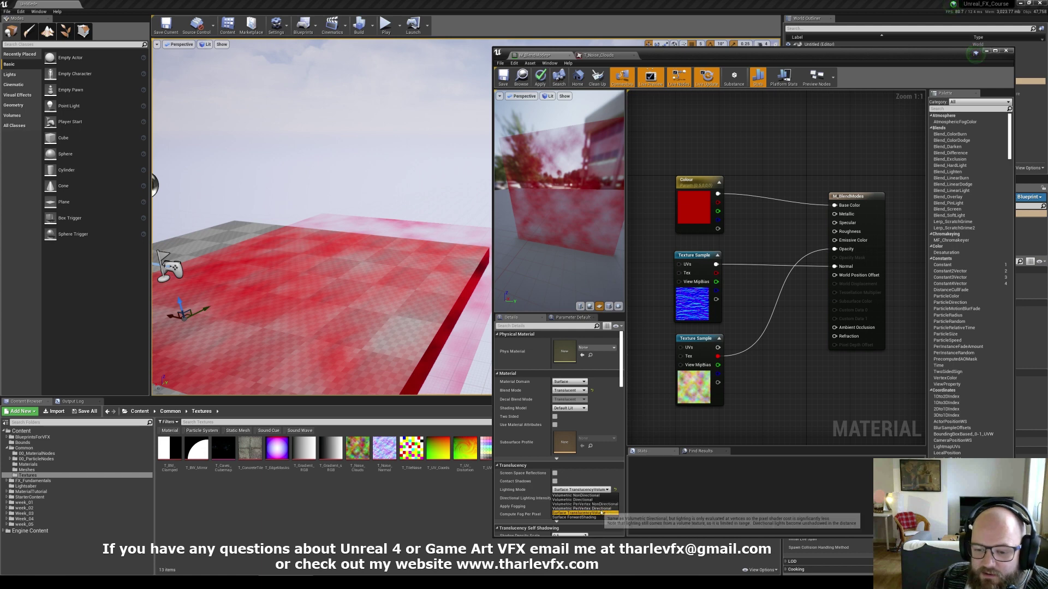
pyautogui.click(575, 495)
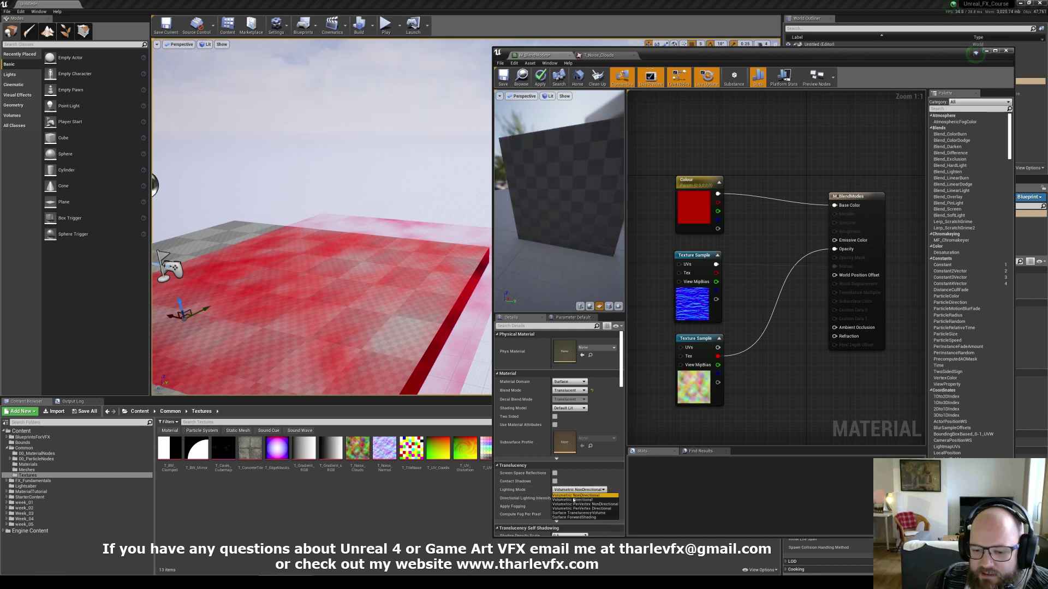
# Set the translucency Lighting Mode to Volumetric Directional and apply the material to the level
pyautogui.click(578, 489)
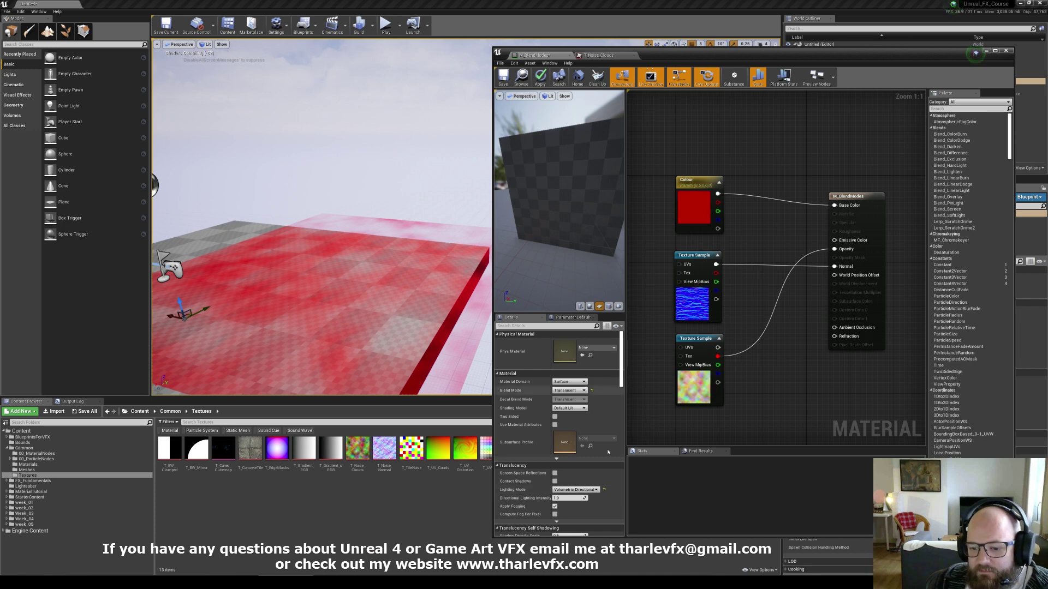
pyautogui.click(585, 495)
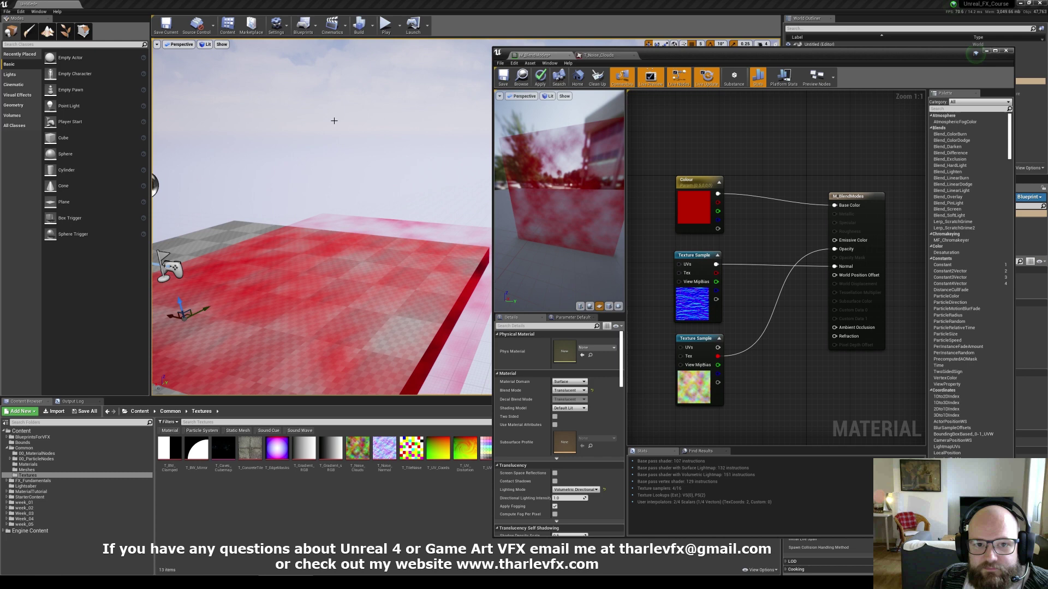
pyautogui.click(575, 490)
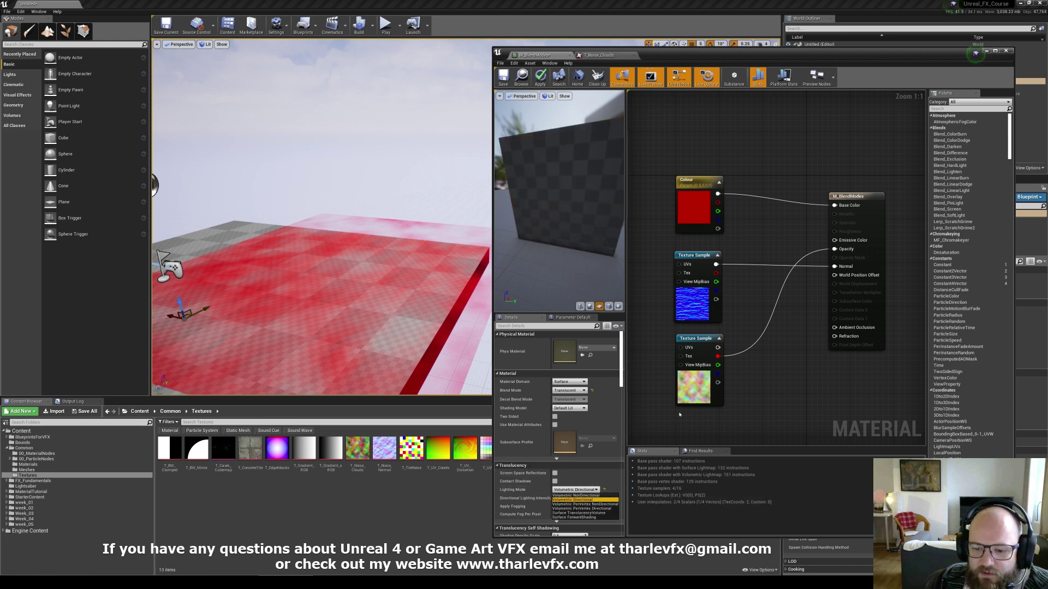
pyautogui.click(584, 499)
pyautogui.click(540, 77)
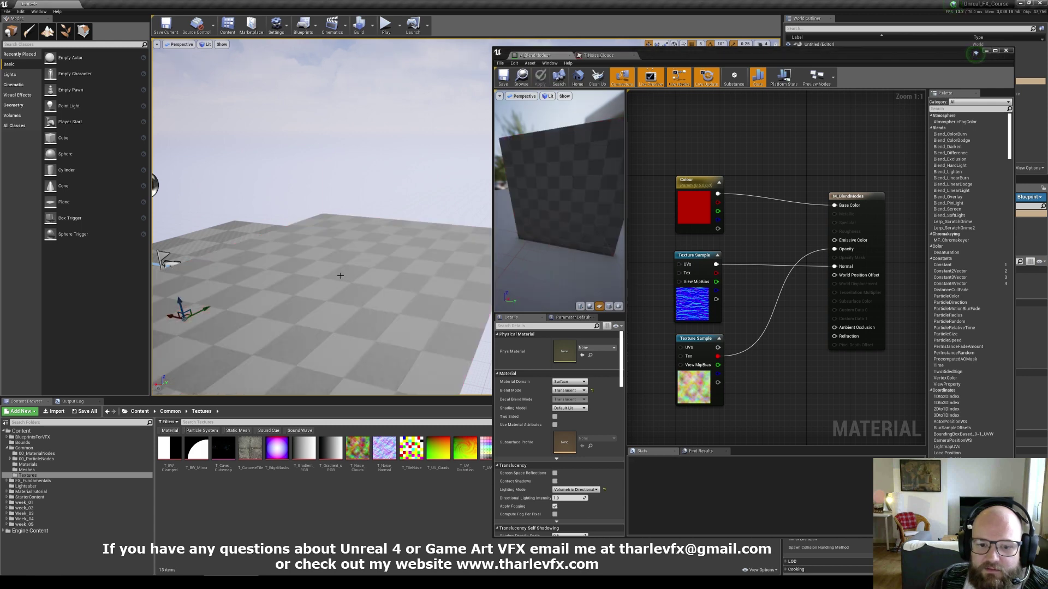
# Move the translucent plane past the edge of the checkered floor and deselect it
pyautogui.click(341, 277)
pyautogui.moveTo(342, 277); pyautogui.dragTo(342, 194, button='right')
pyautogui.moveTo(343, 193); pyautogui.dragTo(413, 297)
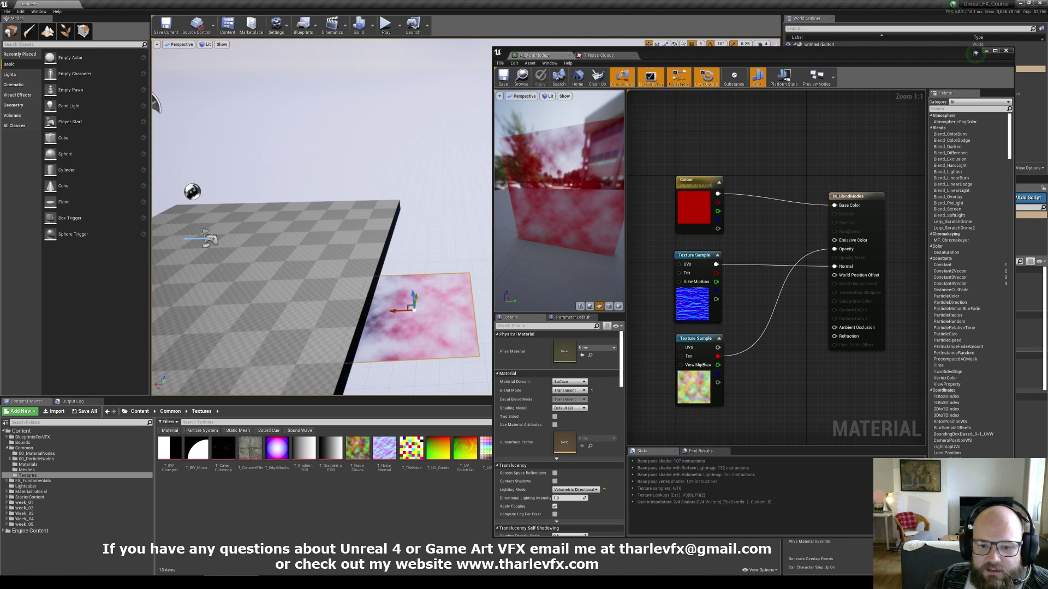
pyautogui.click(437, 256)
# Disconnect the noise texture from Opacity, apply the material, and reposition the red plane beside the floor
pyautogui.keyDown('alt'); pyautogui.click(836, 249); pyautogui.keyUp('alt')
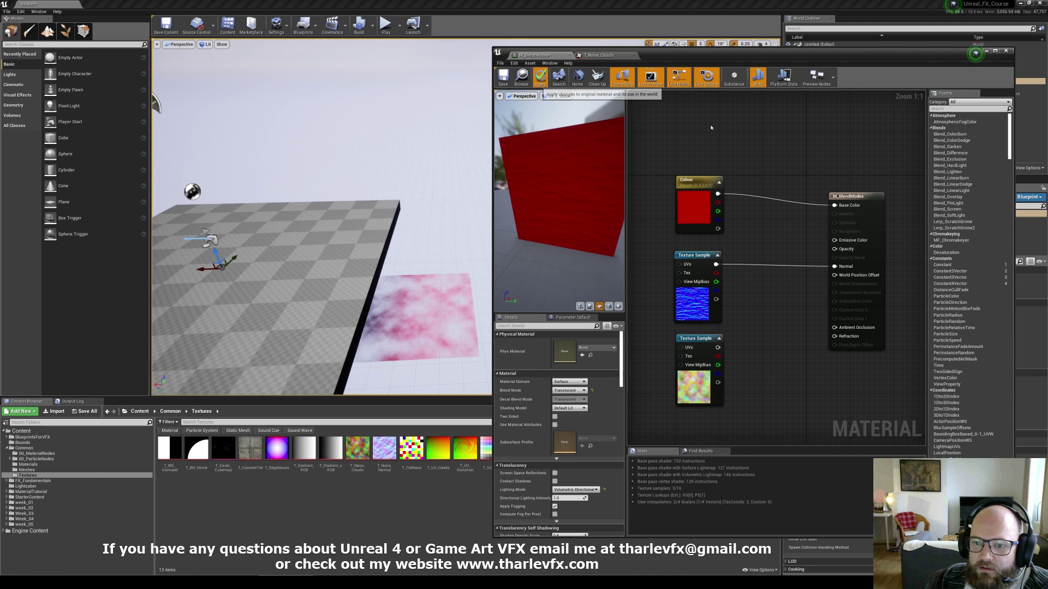
pyautogui.click(539, 77)
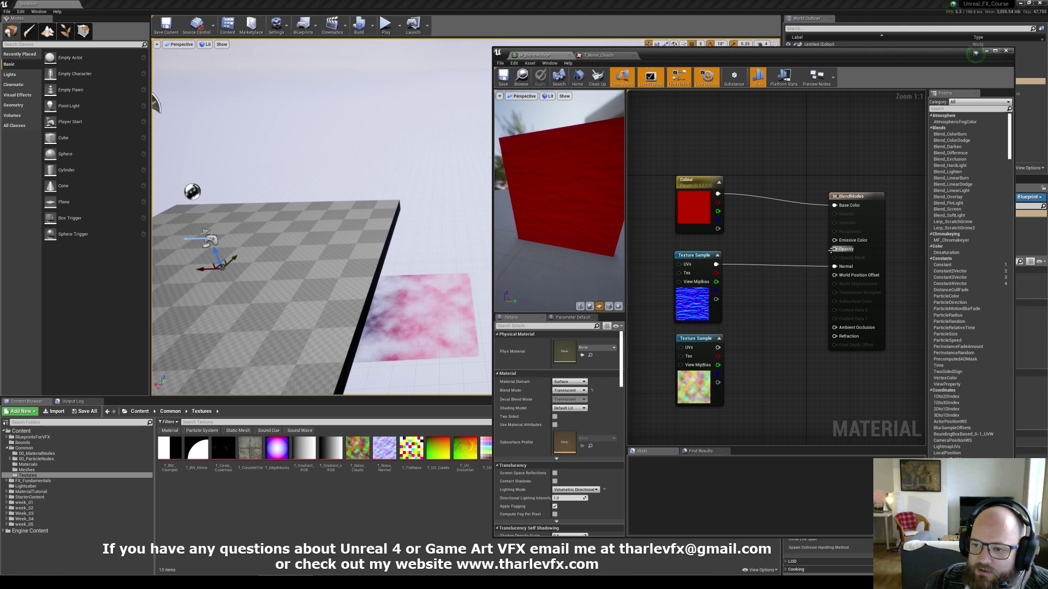
pyautogui.moveTo(426, 246); pyautogui.dragTo(393, 246, button='right')
pyautogui.moveTo(440, 319); pyautogui.dragTo(481, 311, button='right')
pyautogui.moveTo(376, 317); pyautogui.dragTo(363, 278, button='right')
pyautogui.click(422, 299)
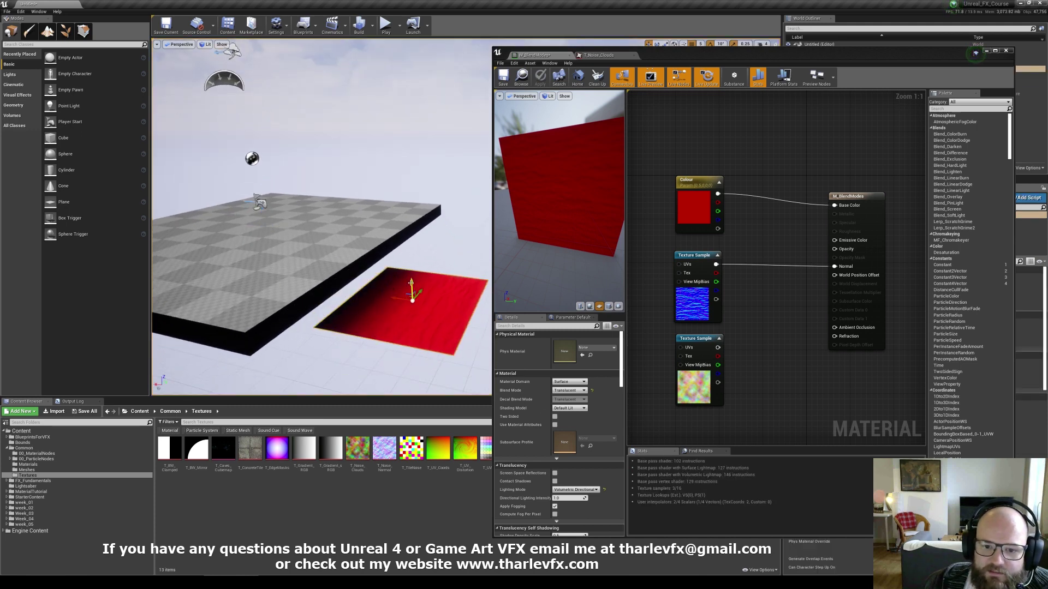
pyautogui.moveTo(412, 284)
pyautogui.mouseDown()
pyautogui.moveTo(410, 257)
pyautogui.moveTo(413, 299)
pyautogui.moveTo(339, 303)
pyautogui.moveTo(398, 311)
pyautogui.moveTo(380, 308)
pyautogui.mouseUp()
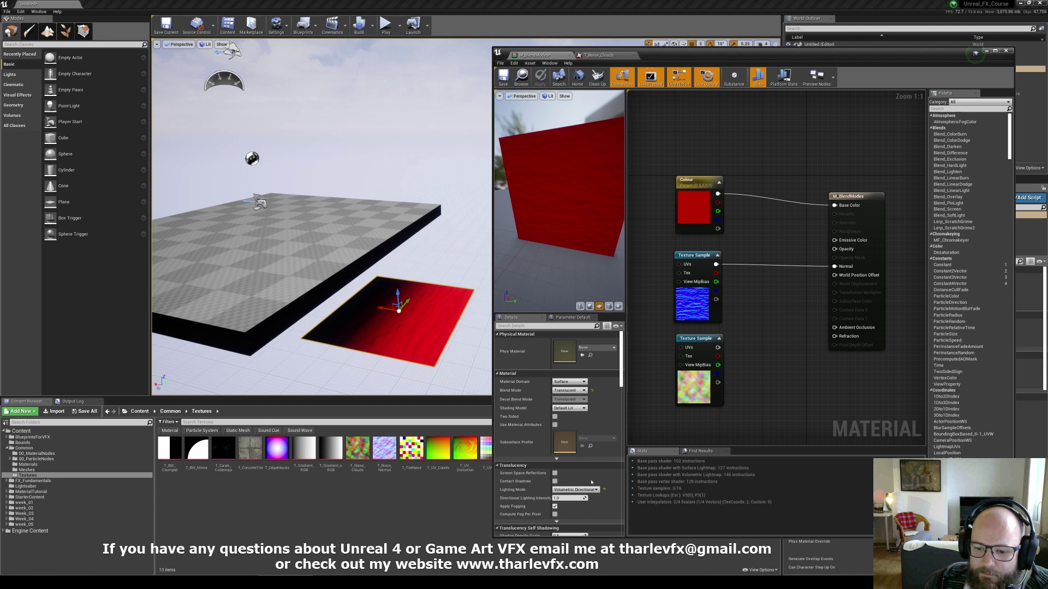
# Set the translucency Lighting Mode to Volumetric PerVertex Directional, check the level in wireframe, and apply the material in Lit mode
pyautogui.click(575, 489)
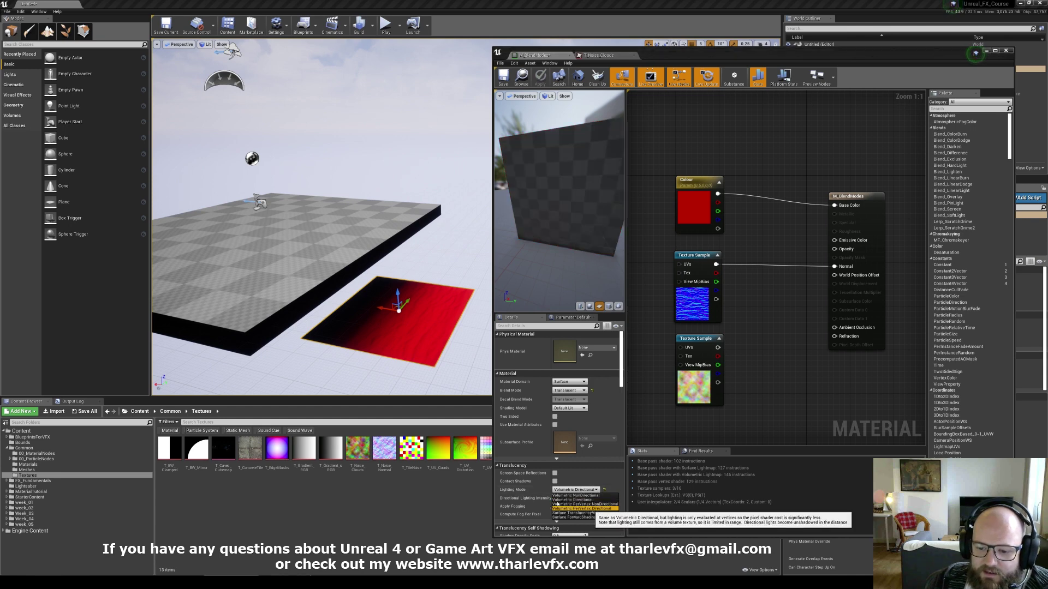
pyautogui.click(592, 509)
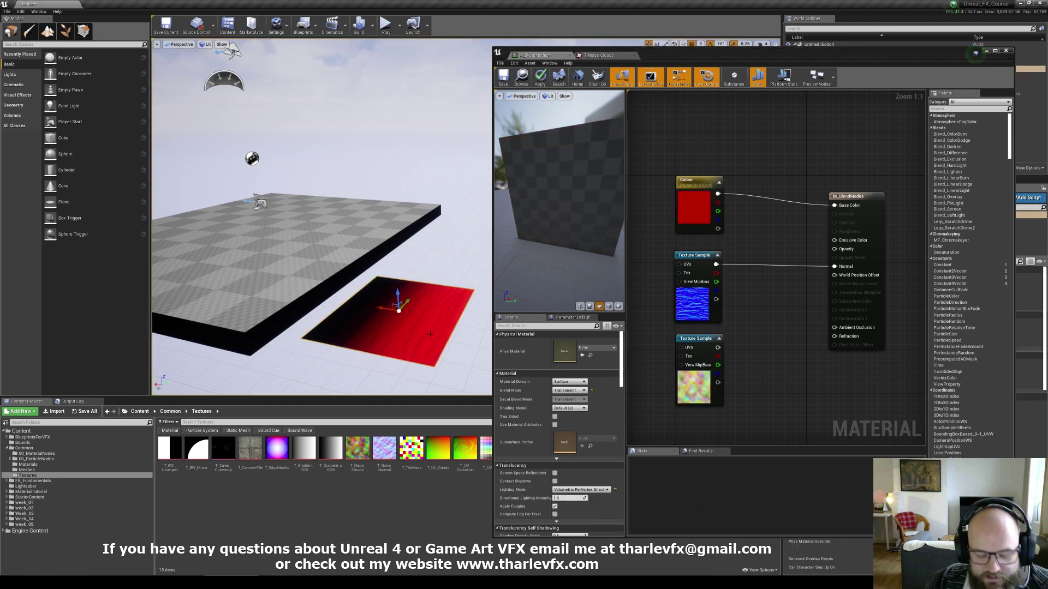
pyautogui.hotkey('alt', '2')
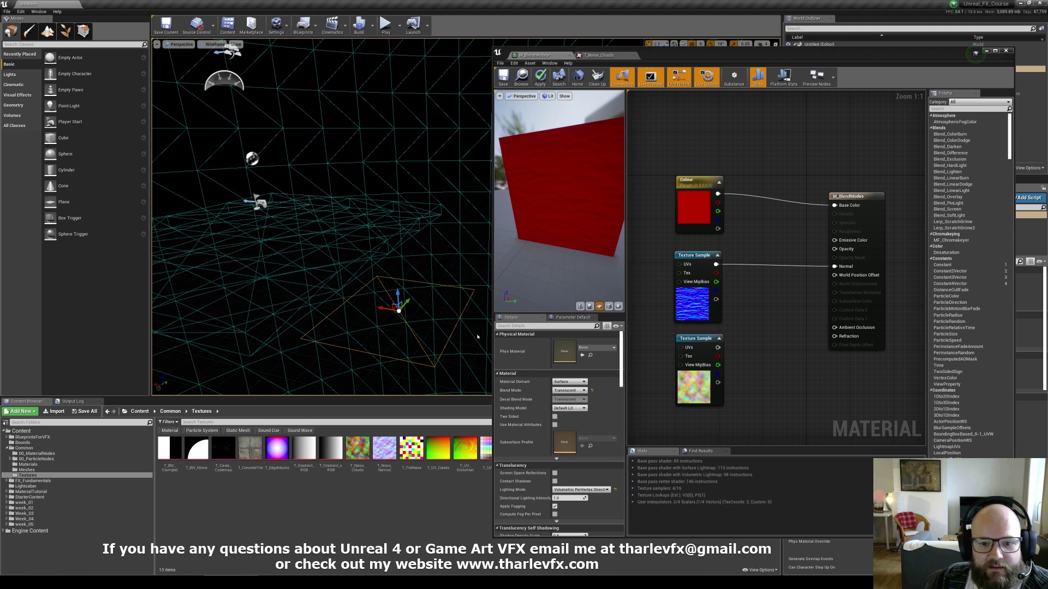
pyautogui.hotkey('alt', '4')
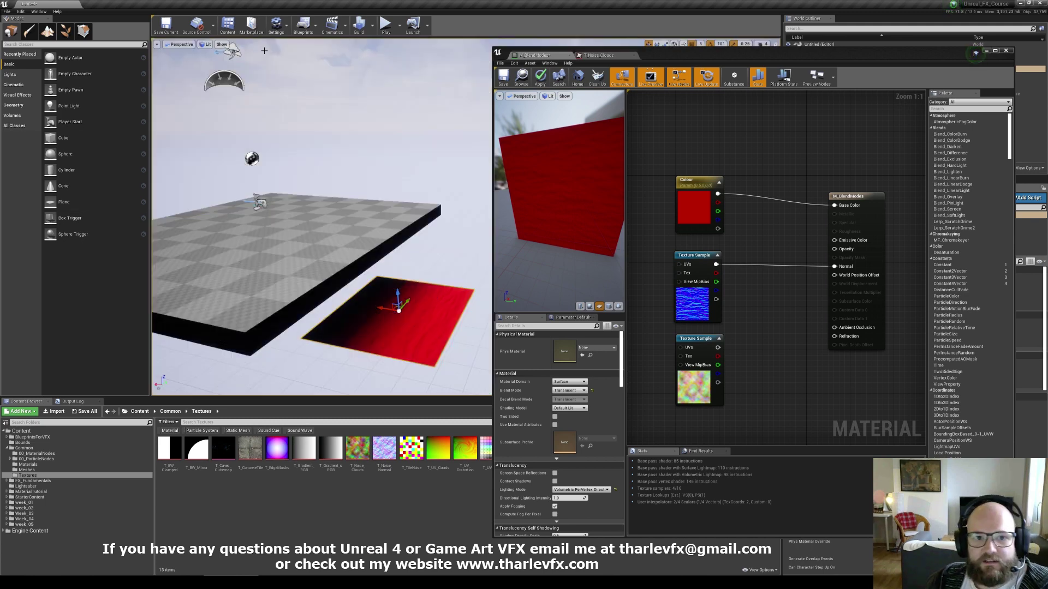
pyautogui.click(539, 78)
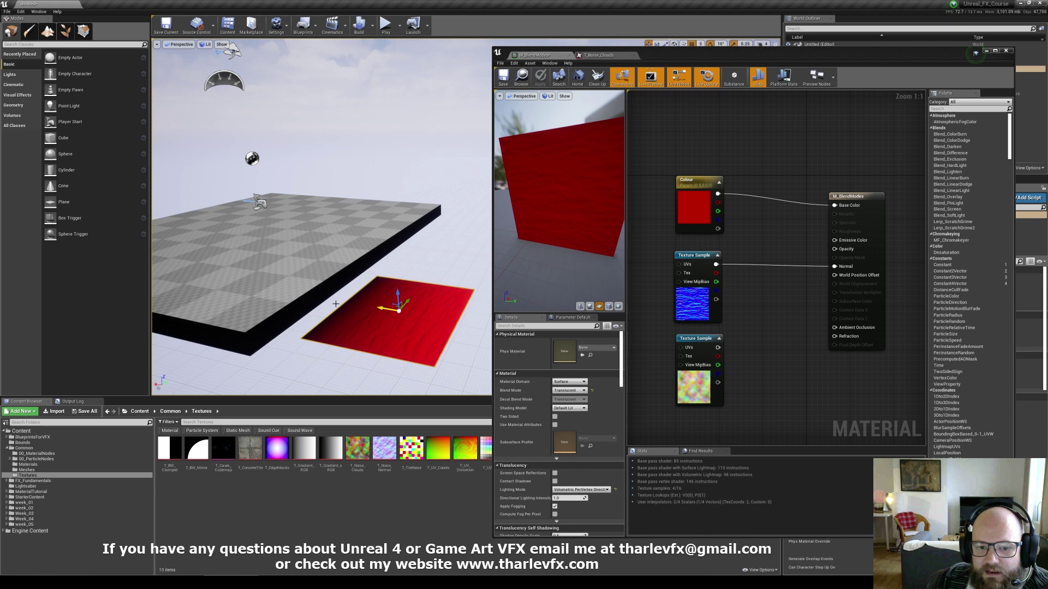
# Shift the red plane around beside the floor and check its cost in Shader Complexity mode before returning to Lit mode
pyautogui.moveTo(387, 299); pyautogui.dragTo(405, 270)
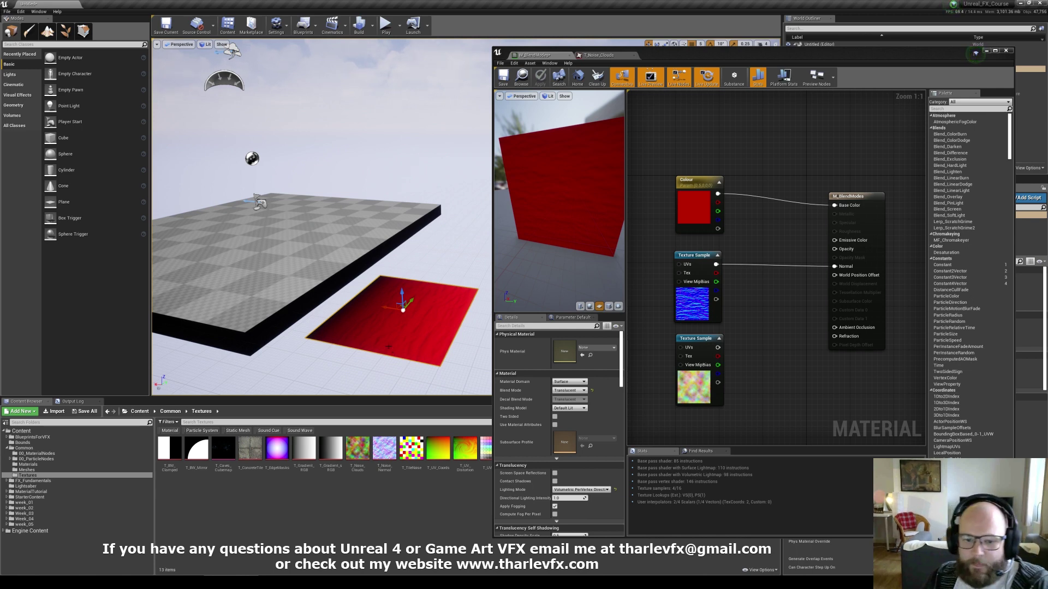
pyautogui.moveTo(397, 304)
pyautogui.mouseDown()
pyautogui.moveTo(382, 306)
pyautogui.moveTo(398, 223)
pyautogui.moveTo(399, 317)
pyautogui.mouseUp()
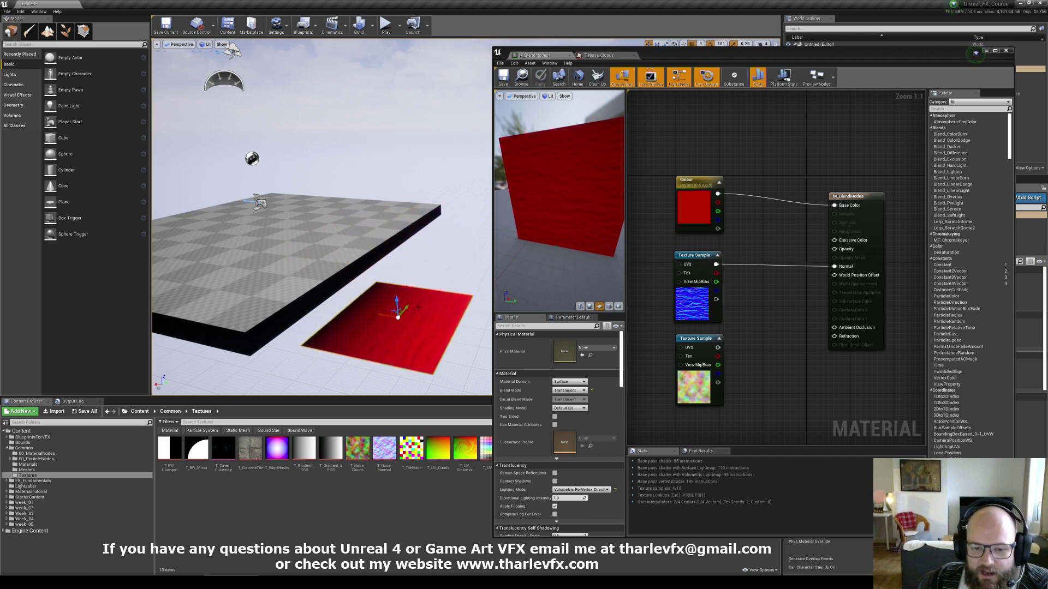
pyautogui.hotkey('alt', '8')
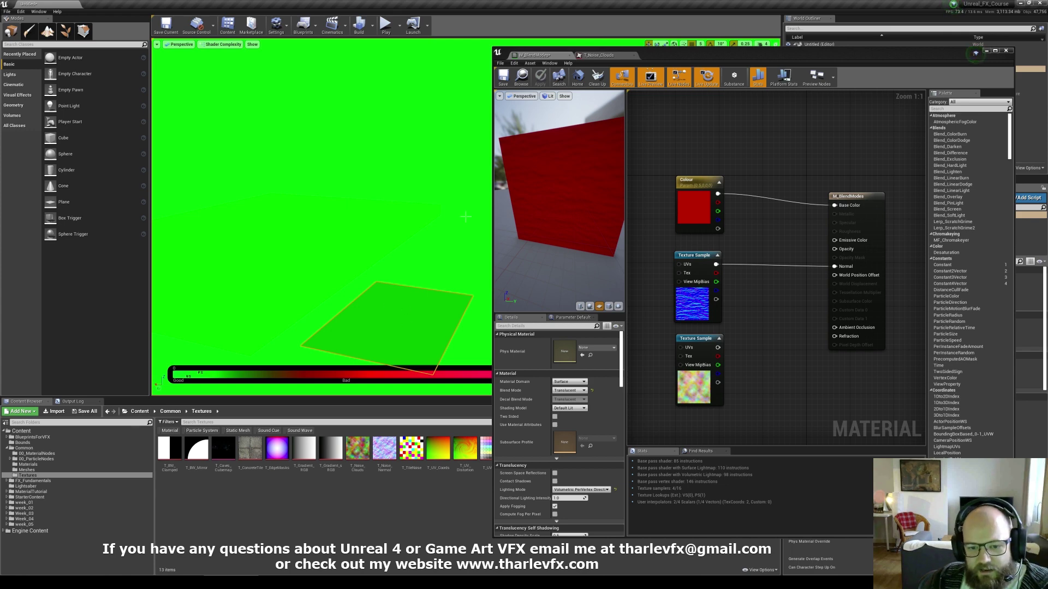
pyautogui.hotkey('alt', '4')
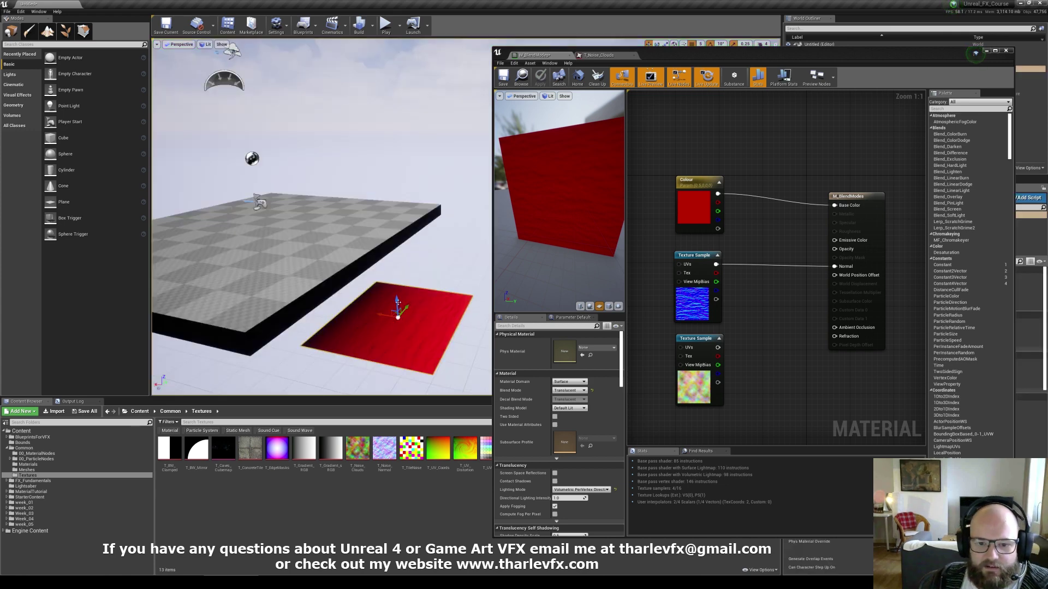
# Stack copies of the red plane upwards, examine them in Shader Complexity mode, and delete the copies back in Lit mode
pyautogui.keyDown('alt'); pyautogui.moveTo(397, 302); pyautogui.dragTo(396, 280); pyautogui.keyUp('alt')
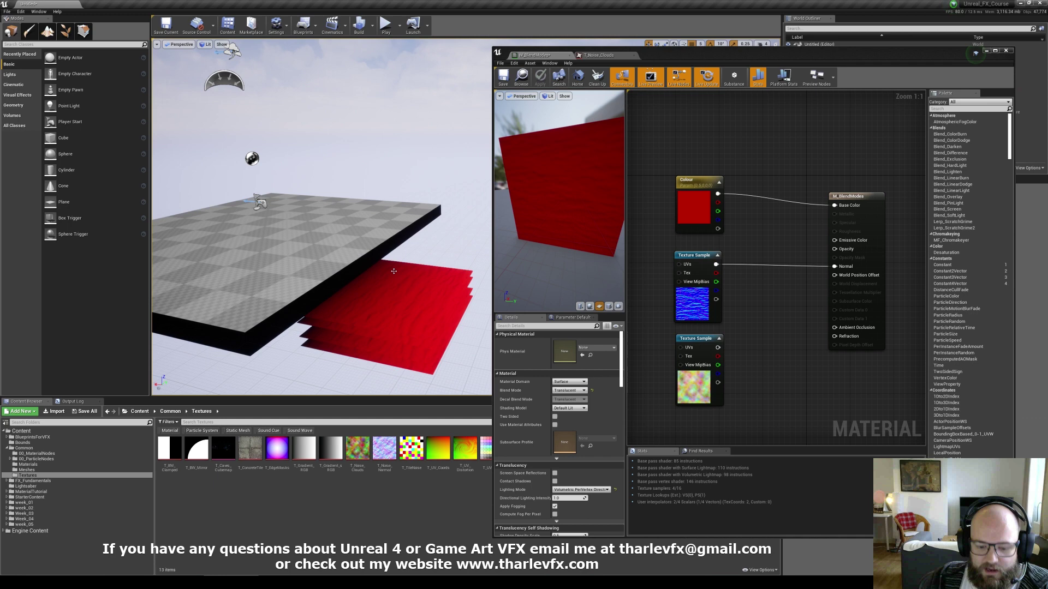
pyautogui.hotkey('alt', '8')
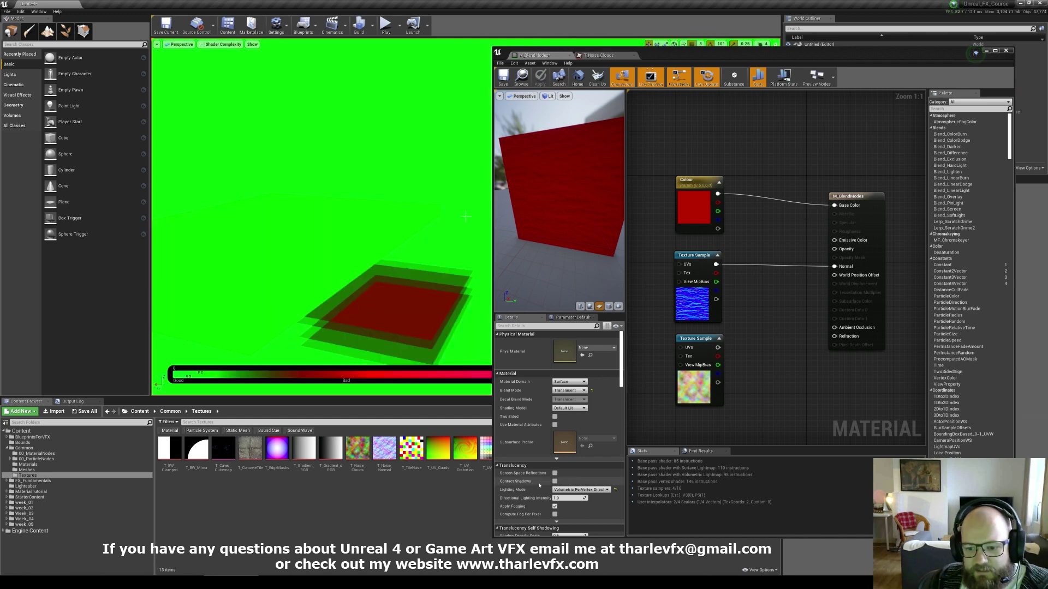
pyautogui.hotkey('alt', '4')
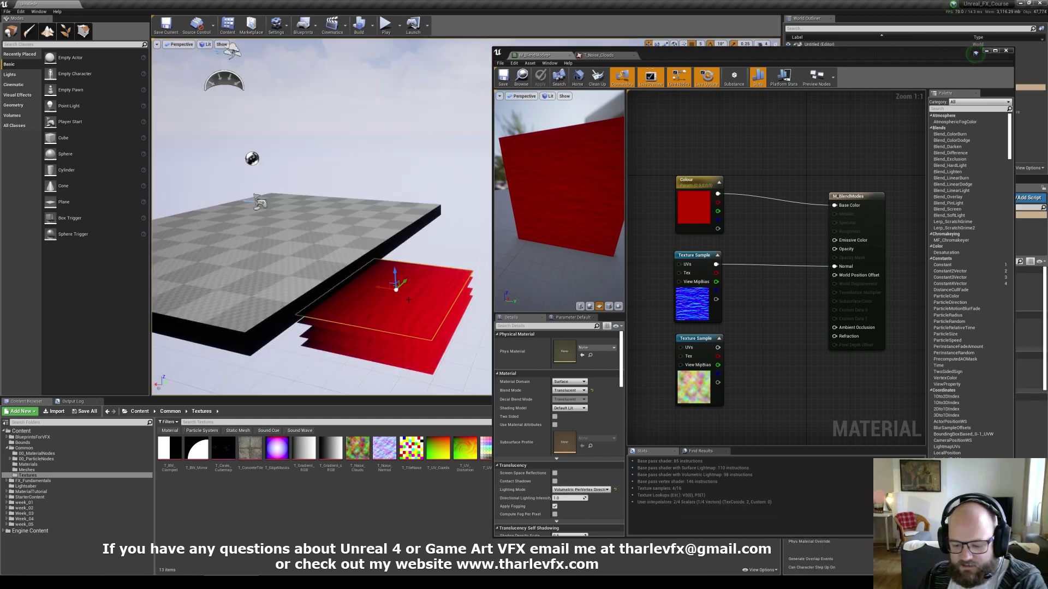
pyautogui.press('Delete')
pyautogui.click(773, 356)
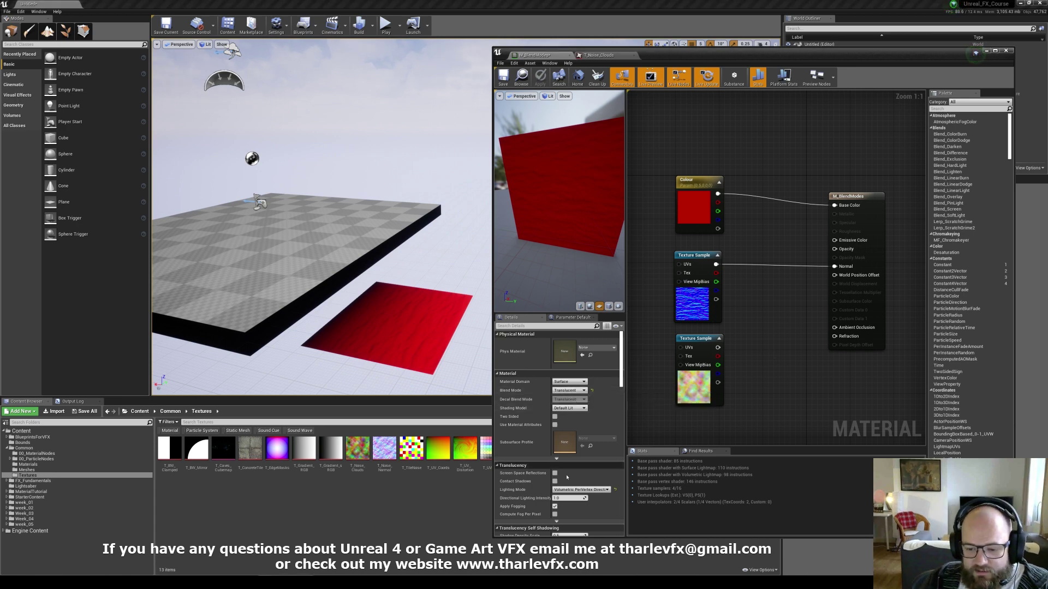
# Set the material's Blend Mode to Additive and its translucency Lighting Mode to Volumetric NonDirectional
pyautogui.click(562, 391)
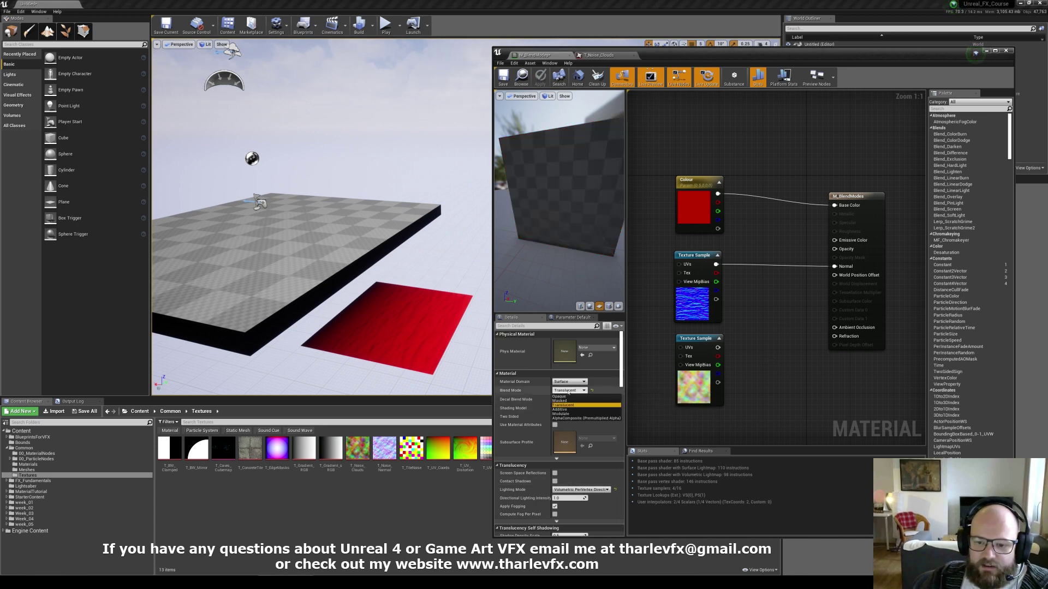
pyautogui.click(571, 410)
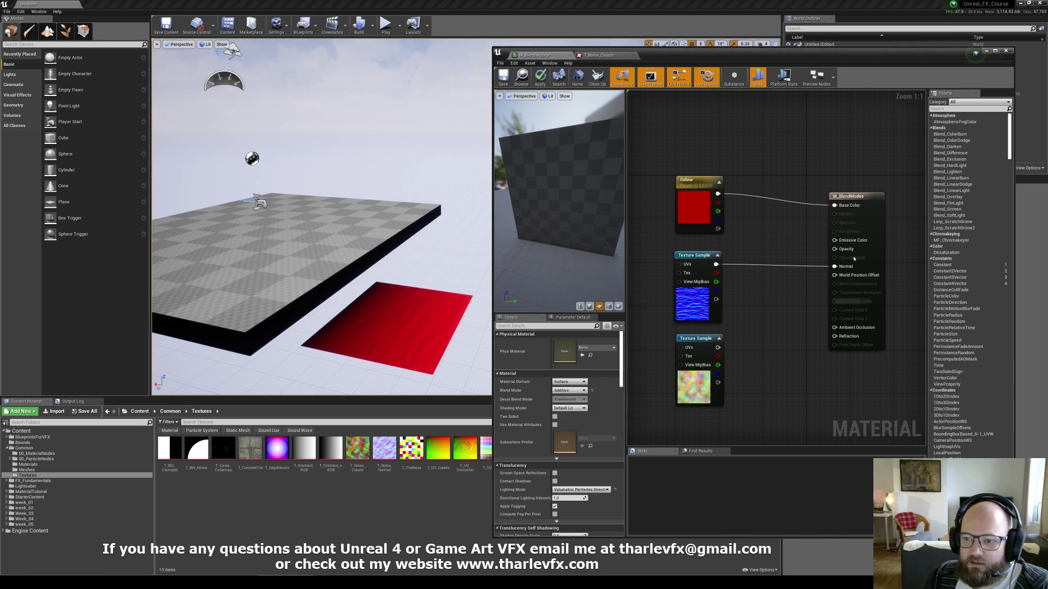
pyautogui.click(581, 489)
pyautogui.click(623, 496)
pyautogui.click(580, 489)
pyautogui.click(578, 499)
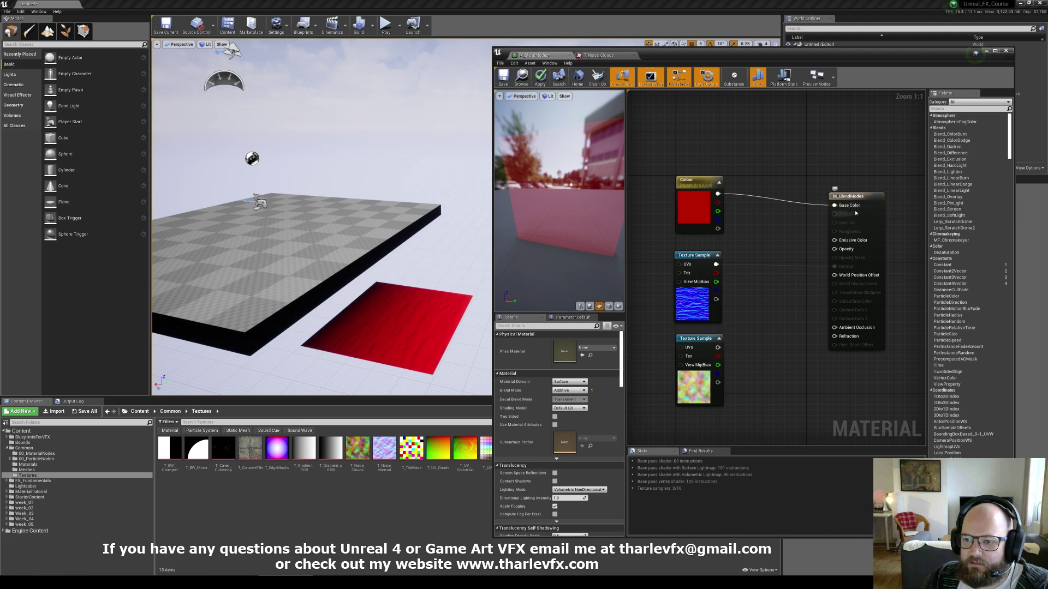
# Move the plane onto the checkered floor, apply the Additive material, and inspect the deselected plane up close
pyautogui.click(384, 324)
pyautogui.moveTo(396, 297); pyautogui.dragTo(326, 217)
pyautogui.click(540, 77)
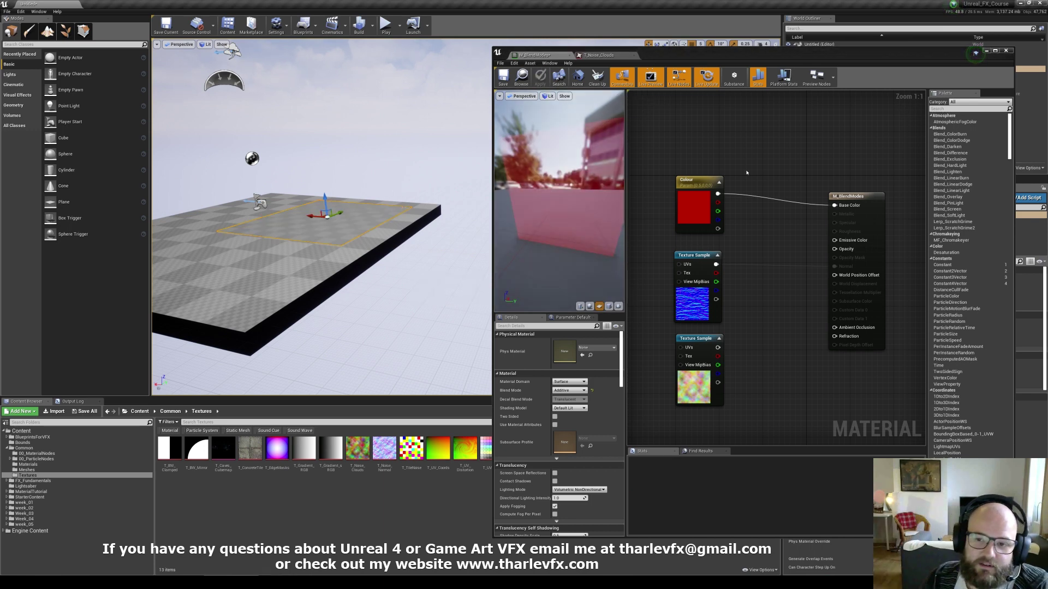
pyautogui.moveTo(294, 252); pyautogui.dragTo(254, 265, button='right')
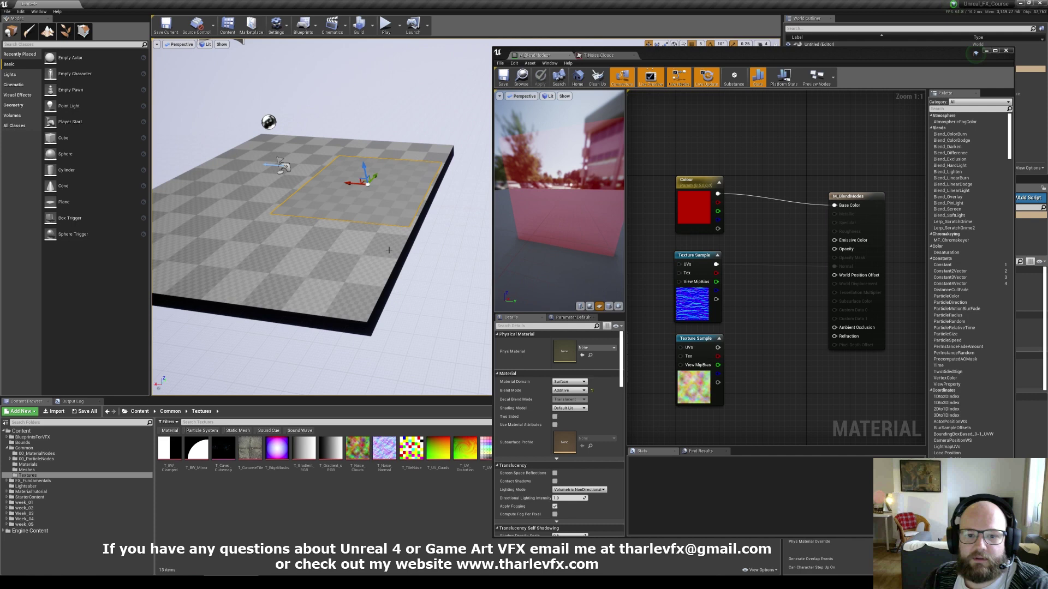
pyautogui.press('Escape')
pyautogui.moveTo(339, 199); pyautogui.dragTo(316, 163)
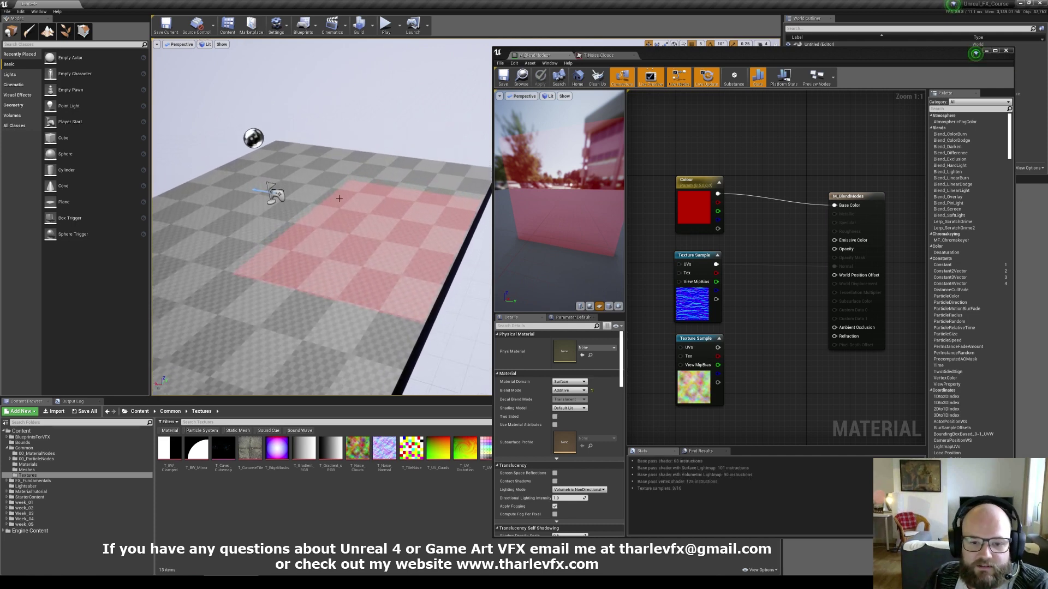
# Shift the additive plane on the floor, duplicate it upwards in overlapping layers, and clear the selection to inspect the stack
pyautogui.click(359, 233)
pyautogui.moveTo(314, 183); pyautogui.dragTo(313, 185, button='right')
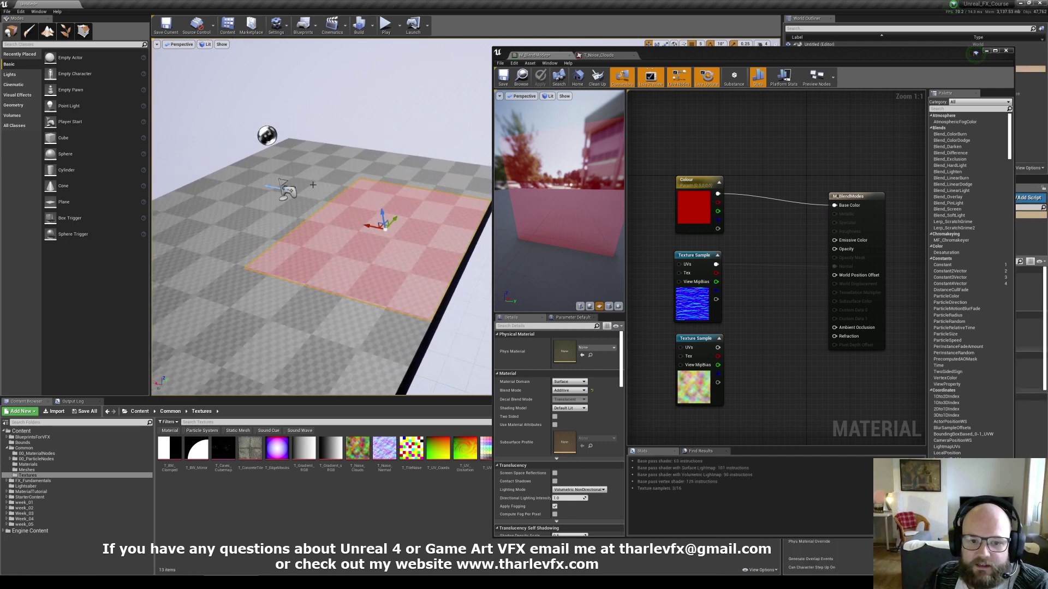
pyautogui.moveTo(368, 228); pyautogui.dragTo(373, 204)
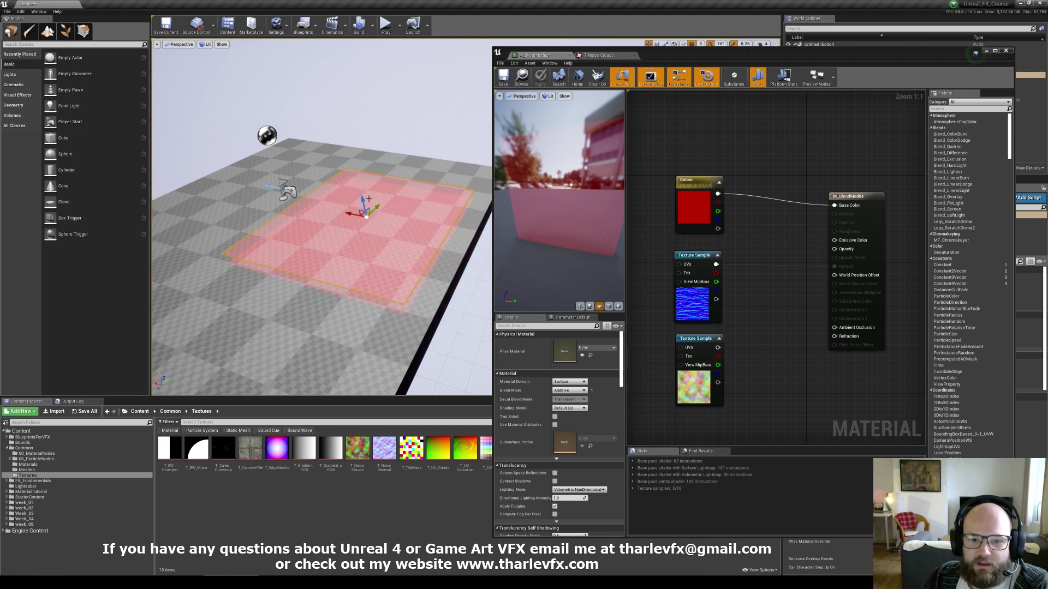
pyautogui.keyDown('alt'); pyautogui.moveTo(363, 201); pyautogui.dragTo(358, 180); pyautogui.keyUp('alt')
pyautogui.press('Escape')
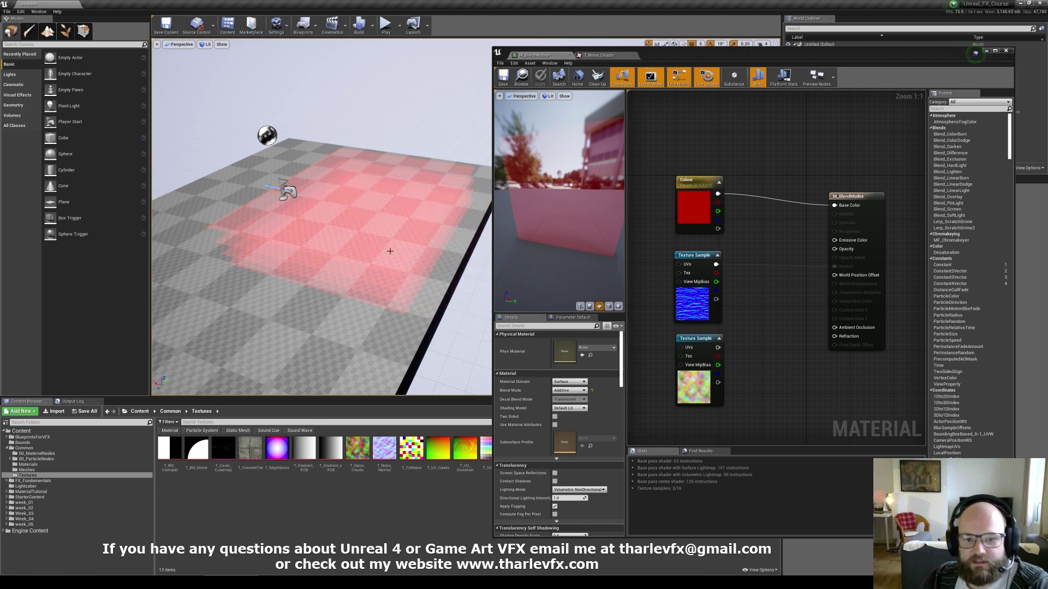
pyautogui.moveTo(390, 251); pyautogui.dragTo(394, 199, button='right')
pyautogui.keyDown('alt'); pyautogui.moveTo(399, 233); pyautogui.dragTo(395, 209); pyautogui.keyUp('alt')
pyautogui.keyDown('alt'); pyautogui.moveTo(392, 251); pyautogui.dragTo(388, 263); pyautogui.keyUp('alt')
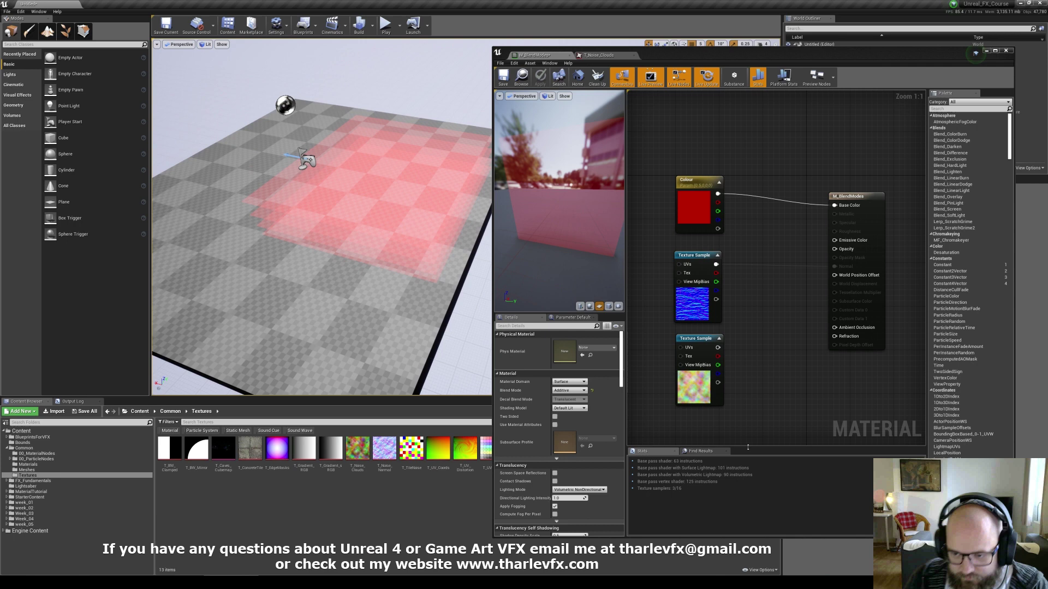
# Set the material's translucency Lighting Mode to Volumetric Directional, apply the change, and inspect the layered planes on the floor up close
pyautogui.click(580, 490)
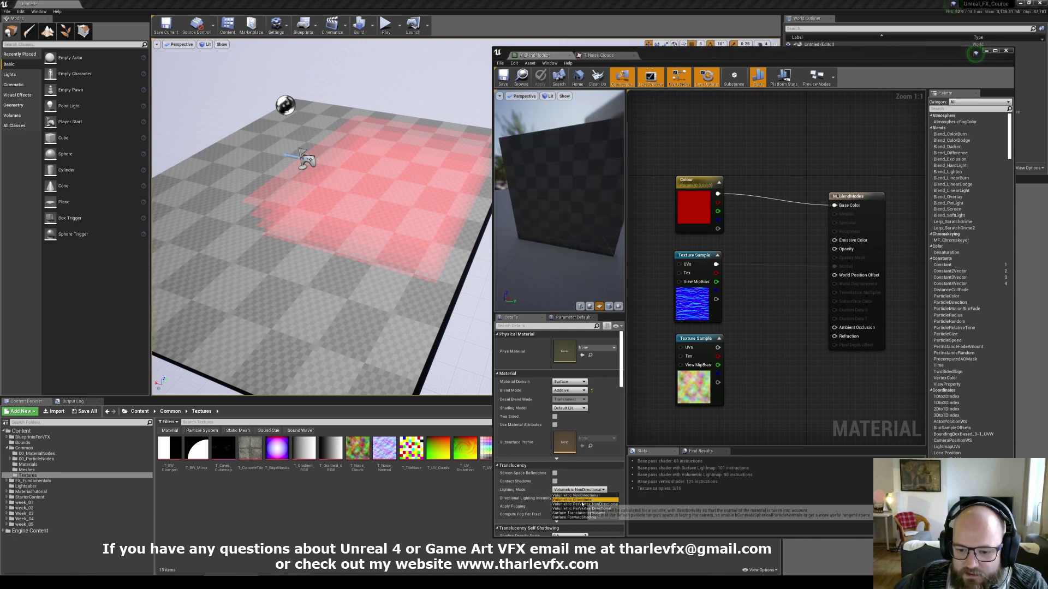
pyautogui.click(578, 500)
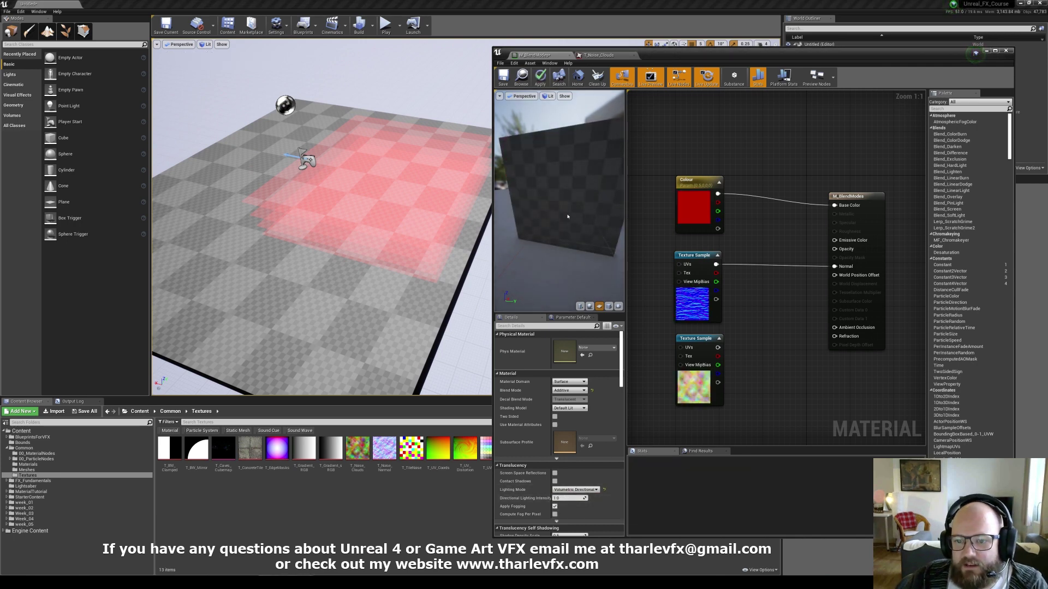
pyautogui.click(540, 77)
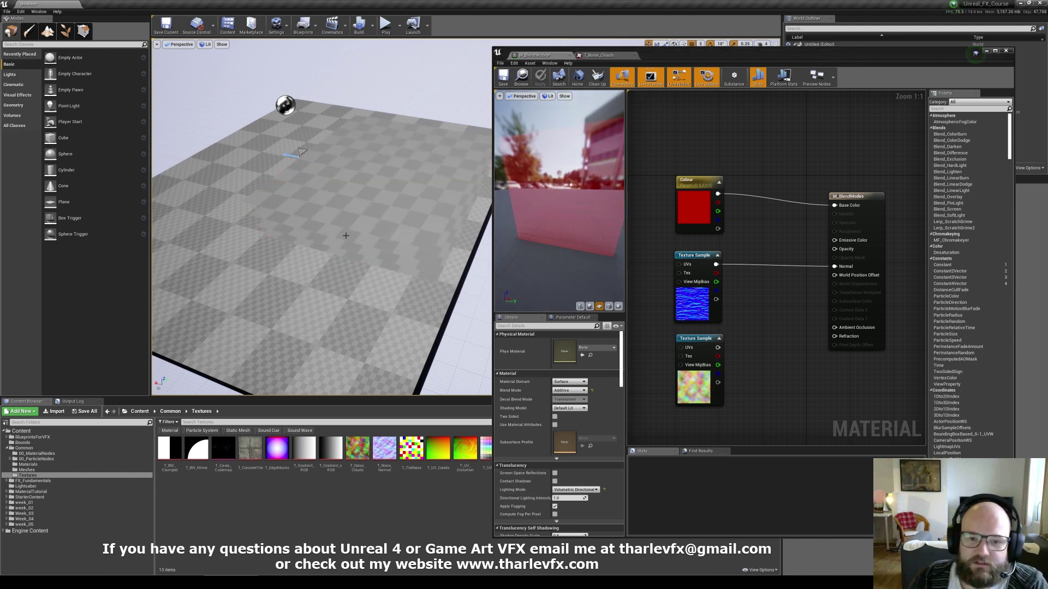
pyautogui.moveTo(381, 164); pyautogui.dragTo(398, 213, button='right')
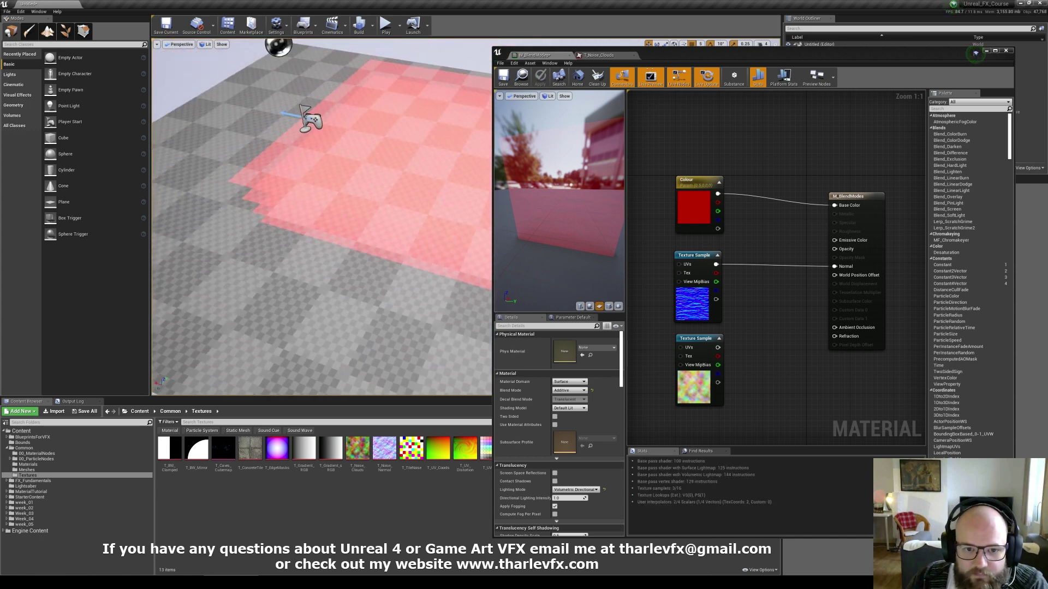
# Spread the stacked additive planes apart on the checkered floor so their overlaps form distinct steps, and clear the selection
pyautogui.click(305, 229)
pyautogui.moveTo(603, 209)
pyautogui.mouseDown()
pyautogui.moveTo(590, 210)
pyautogui.moveTo(604, 209)
pyautogui.mouseUp()
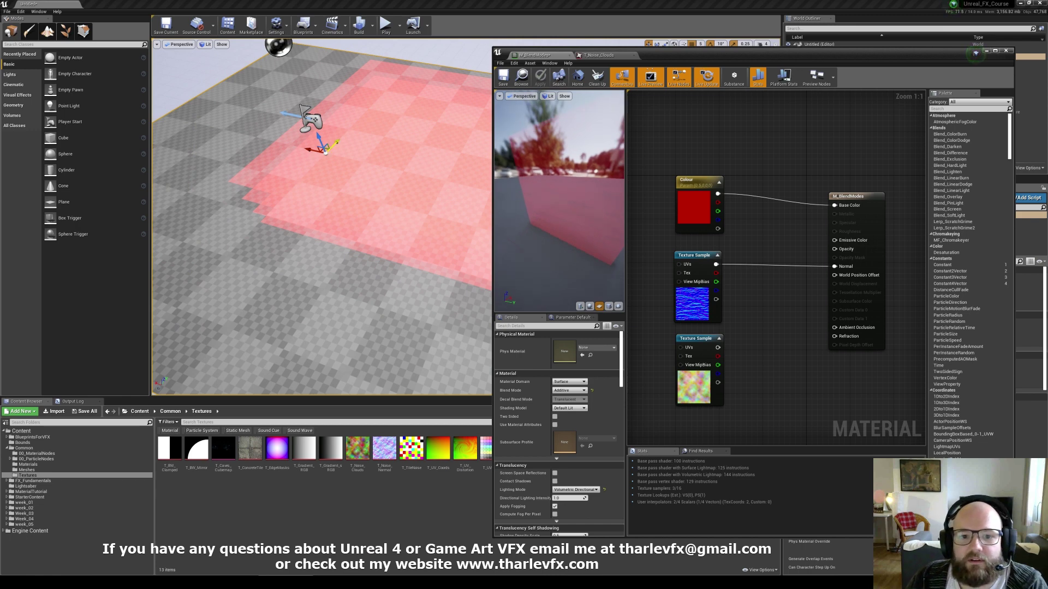
pyautogui.moveTo(337, 143)
pyautogui.mouseDown()
pyautogui.moveTo(289, 183)
pyautogui.moveTo(355, 141)
pyautogui.mouseUp()
pyautogui.moveTo(355, 160); pyautogui.dragTo(356, 160, button='right')
pyautogui.moveTo(430, 156); pyautogui.dragTo(391, 208)
pyautogui.click(265, 209)
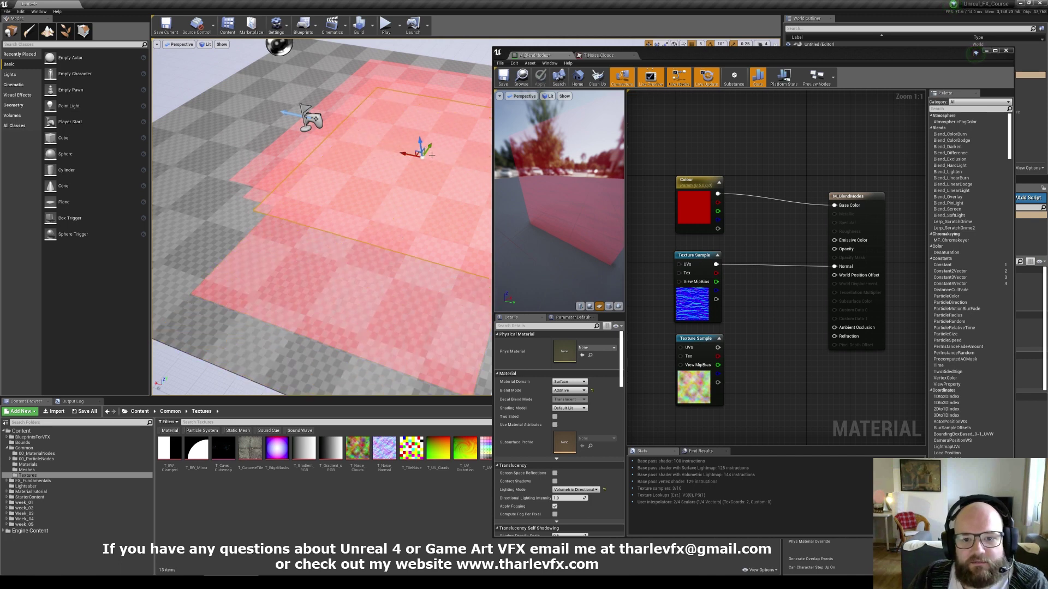
pyautogui.moveTo(429, 146); pyautogui.dragTo(403, 172)
pyautogui.press('Escape')
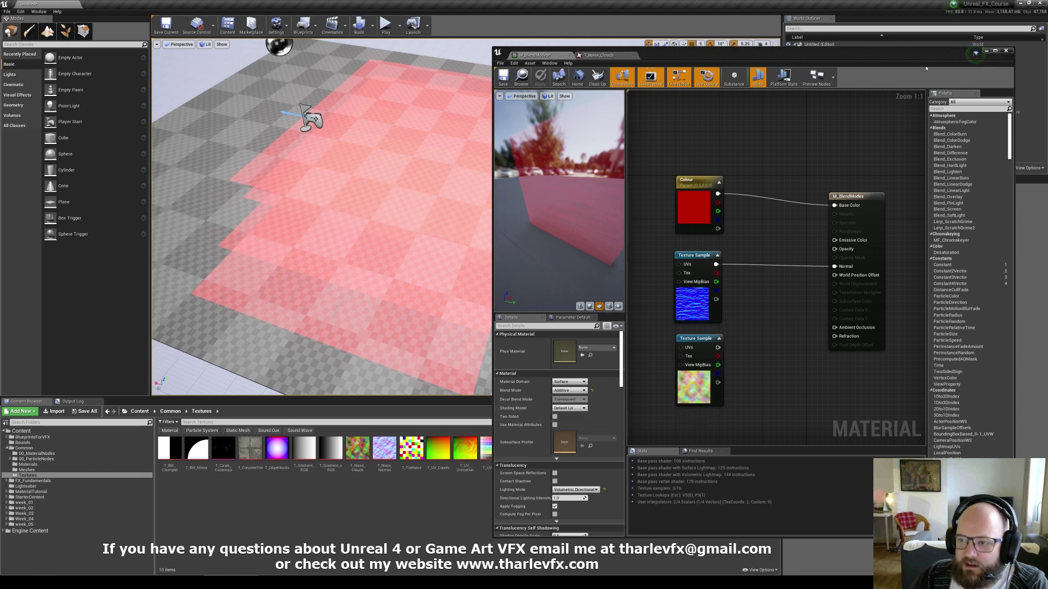
# Vary the Light Source's intensity between 5 lux and dimmer values, ending dim, to compare how the lit additive planes respond
pyautogui.click(987, 50)
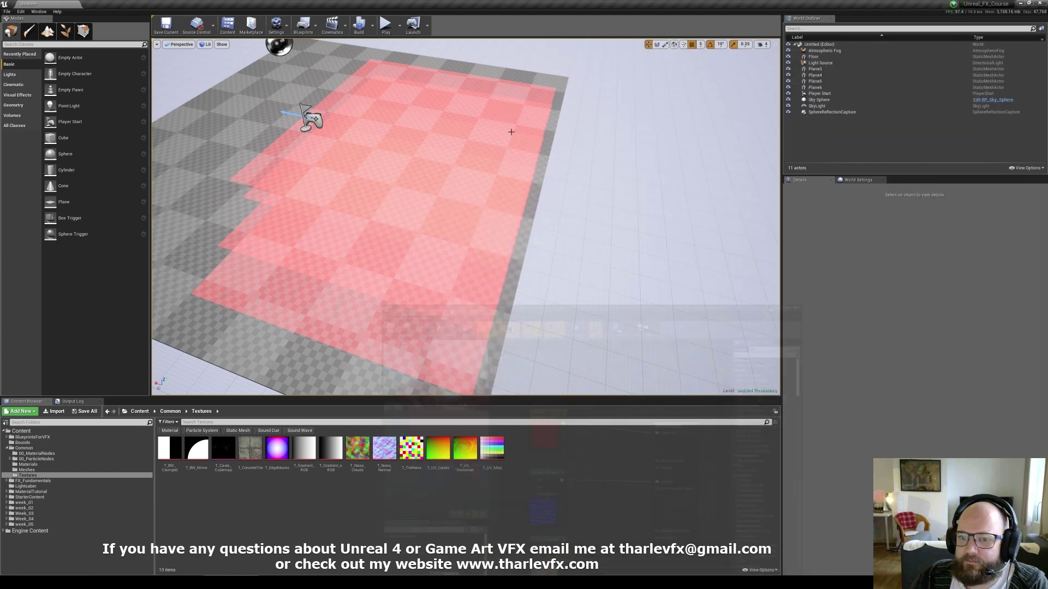
pyautogui.click(825, 63)
pyautogui.click(903, 323)
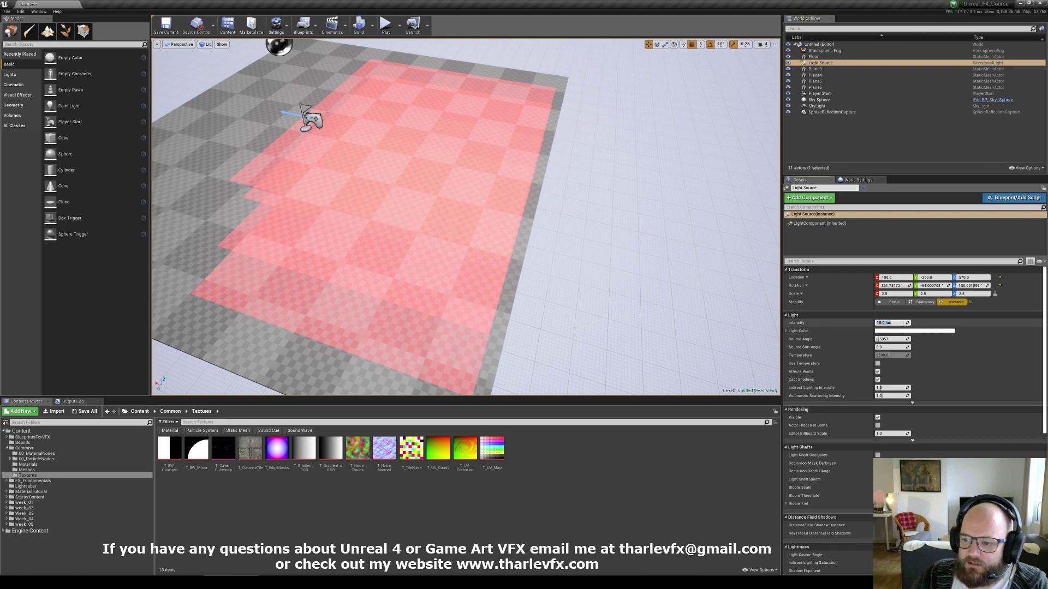
pyautogui.write('5')
pyautogui.press('Return')
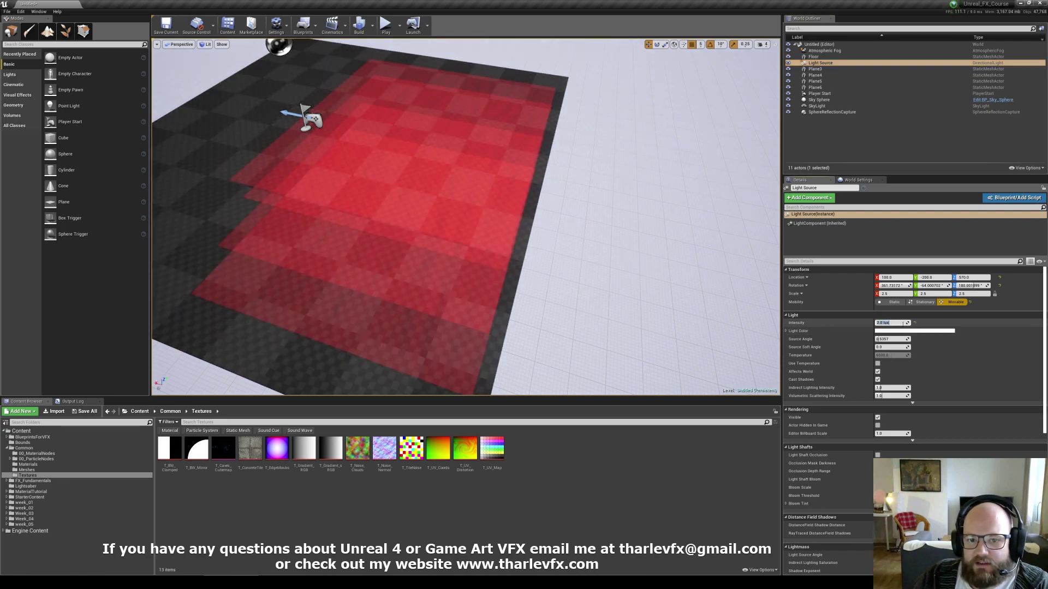
pyautogui.write('5')
pyautogui.press('Return')
pyautogui.write('10')
pyautogui.press('Return')
pyautogui.write('1')
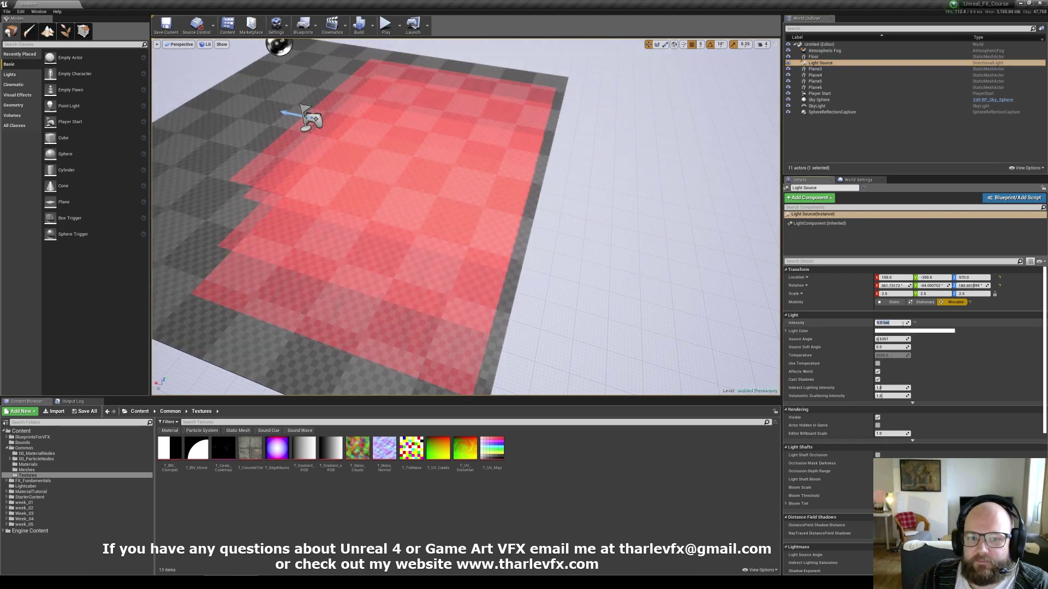
pyautogui.press('Return')
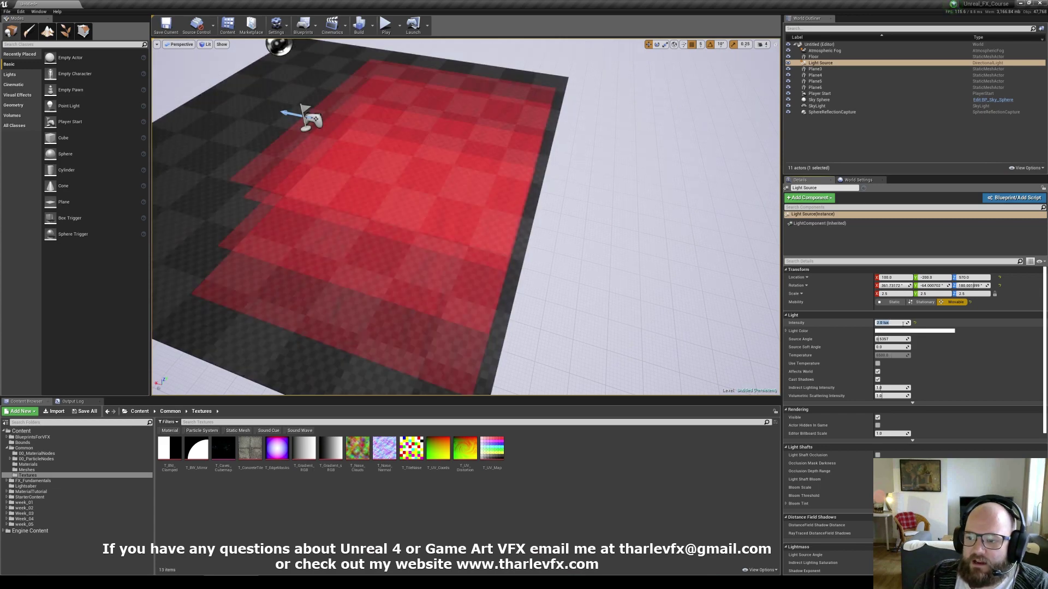
# Reopen the plane's M_BlendModes material and set its Shading Model to Unlit
pyautogui.click(409, 170)
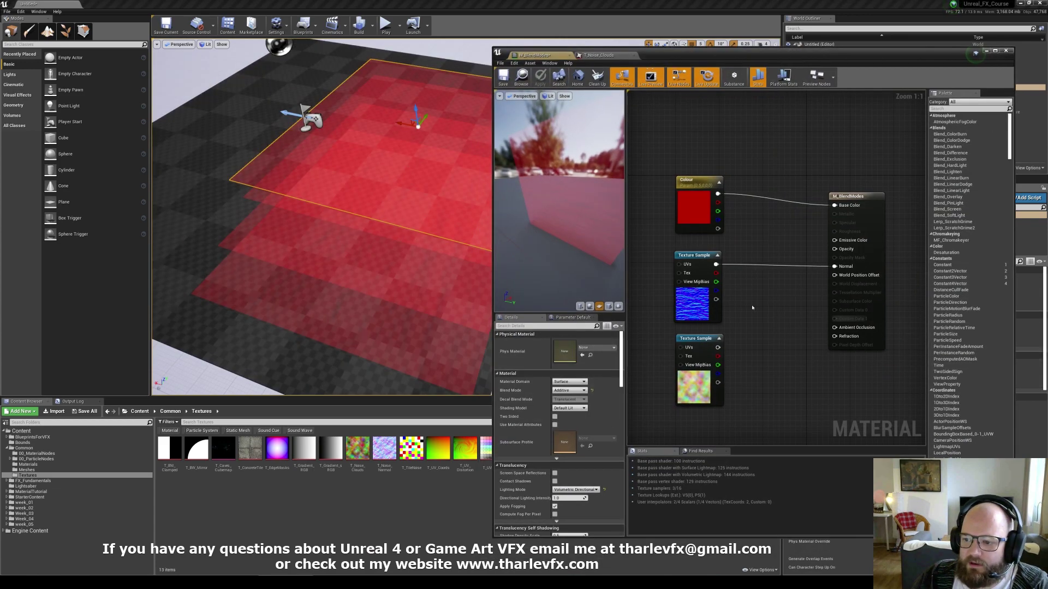
pyautogui.doubleClick(887, 372)
pyautogui.click(569, 408)
pyautogui.click(562, 413)
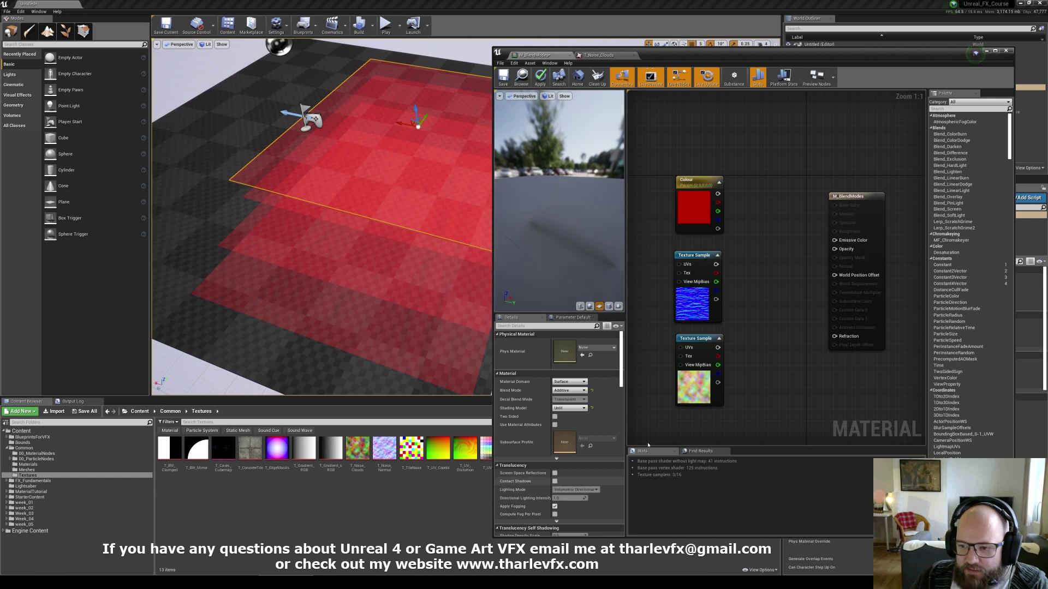
# Connect the Colour parameter to Emissive Color, check the preview, then apply and save the material
pyautogui.moveTo(834, 240); pyautogui.dragTo(718, 194)
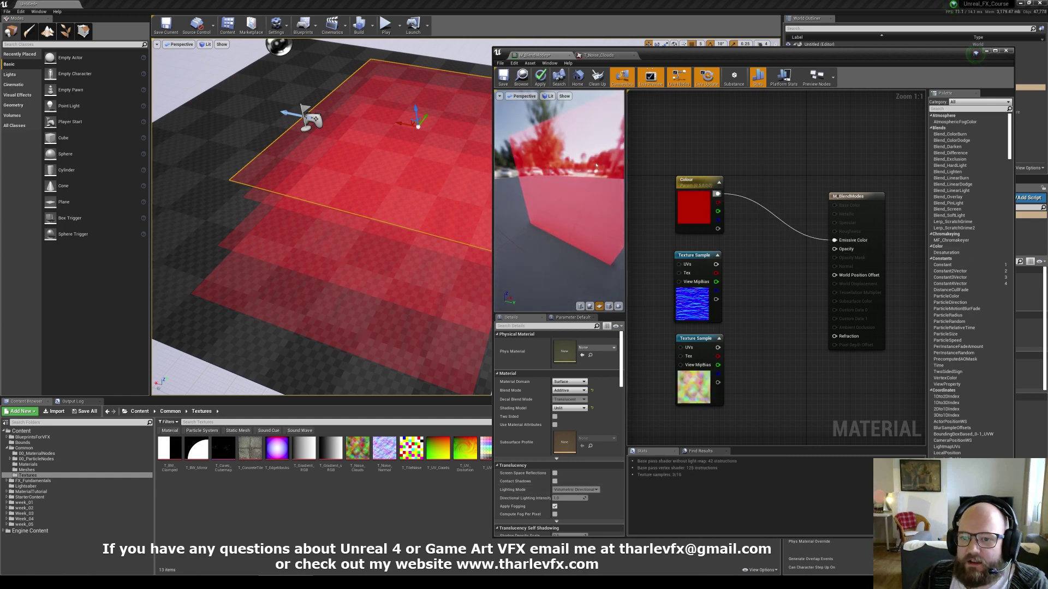
pyautogui.moveTo(596, 166)
pyautogui.mouseDown()
pyautogui.moveTo(575, 175)
pyautogui.moveTo(603, 172)
pyautogui.mouseUp()
pyautogui.click(539, 78)
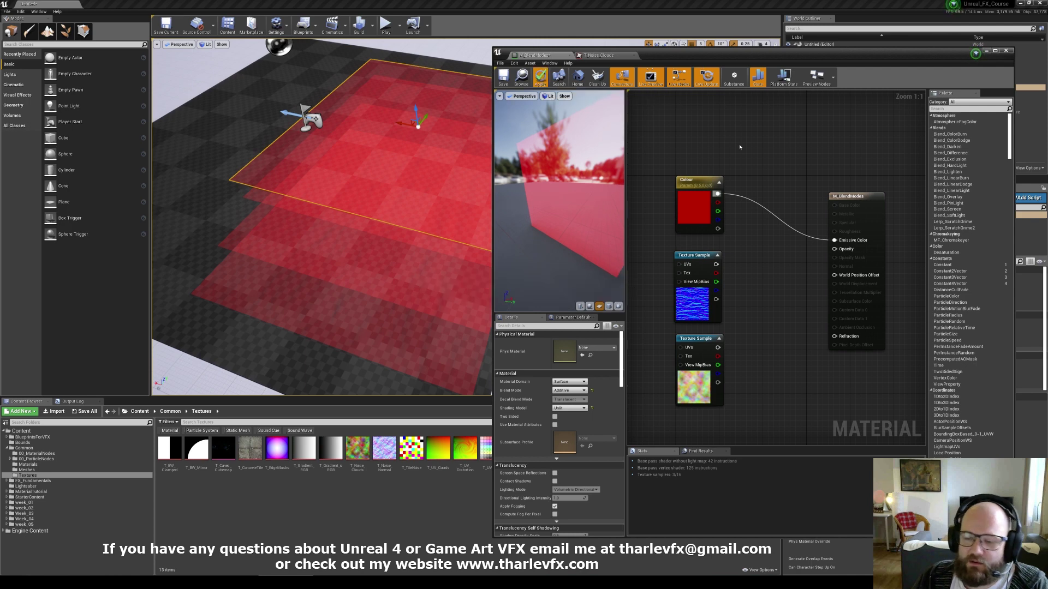
pyautogui.hotkey('ctrl', 's')
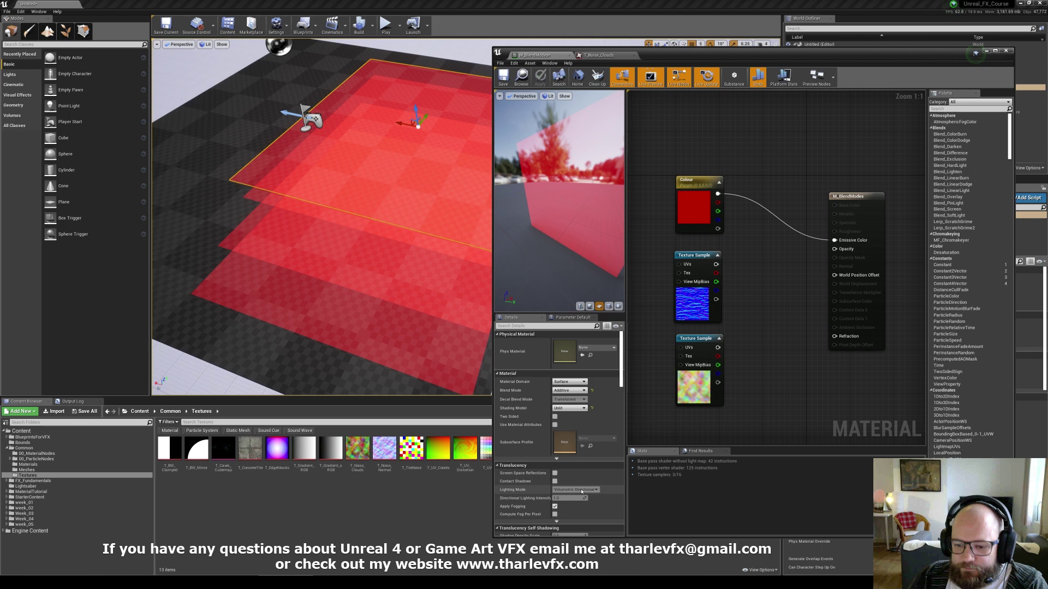
# Try a red value of 0.2 for the Colour parameter, then return it to 0.5
pyautogui.click(696, 208)
pyautogui.click(575, 388)
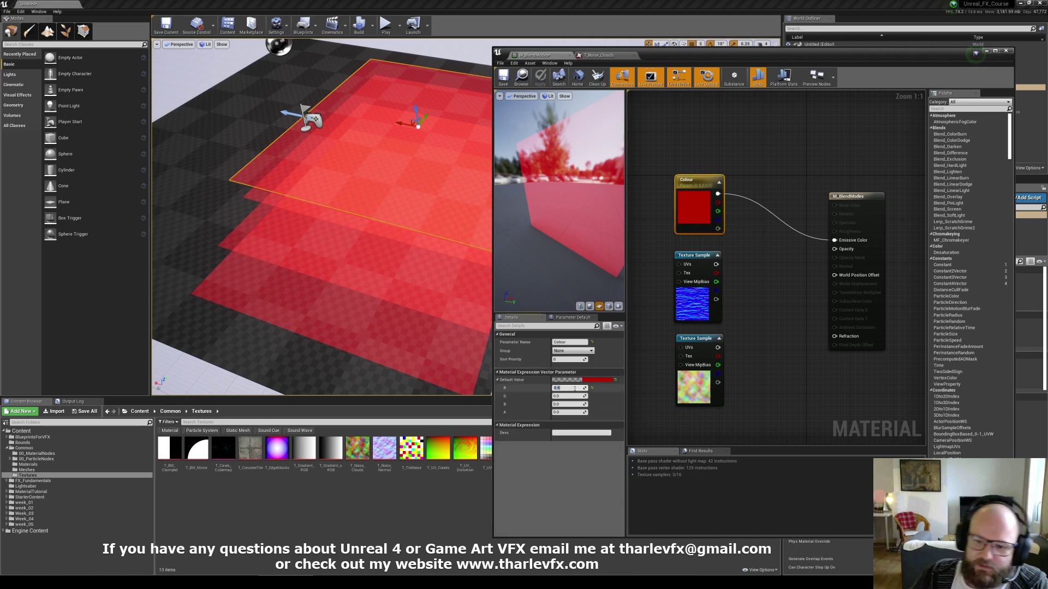
pyautogui.write('.2')
pyautogui.press('Return')
pyautogui.write('.5')
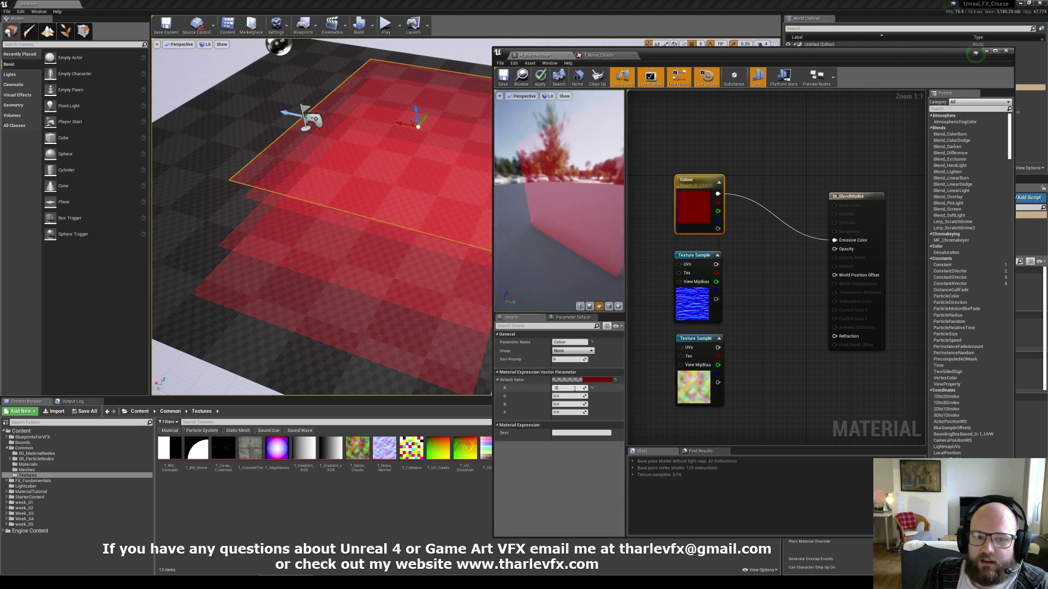
pyautogui.press('Return')
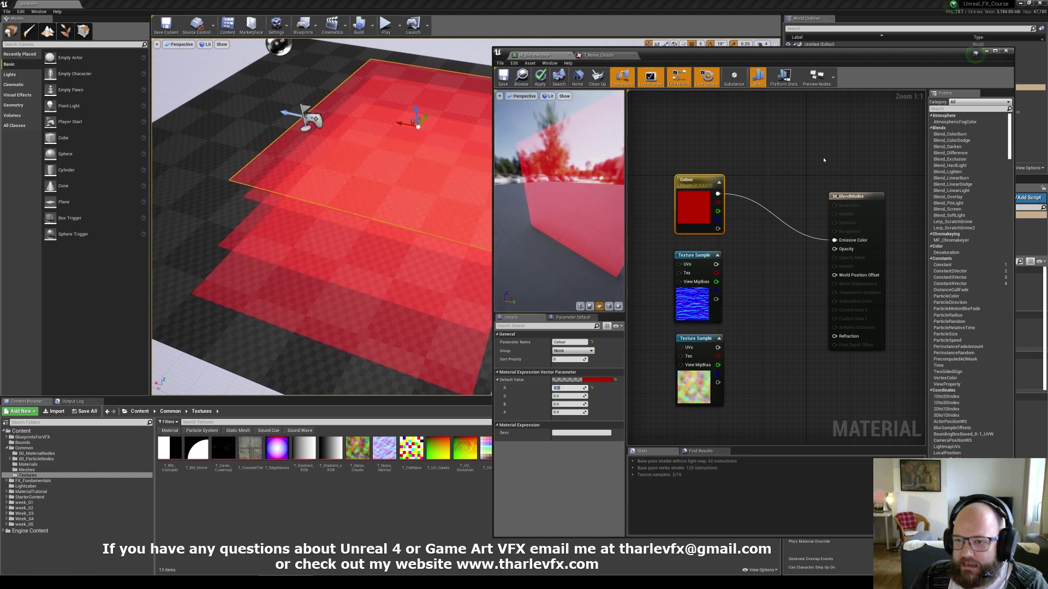
pyautogui.click(919, 110)
# Try Light Source intensities of 5, 10 and 0 lux on the unlit additive planes, finishing at 5 lux
pyautogui.click(986, 51)
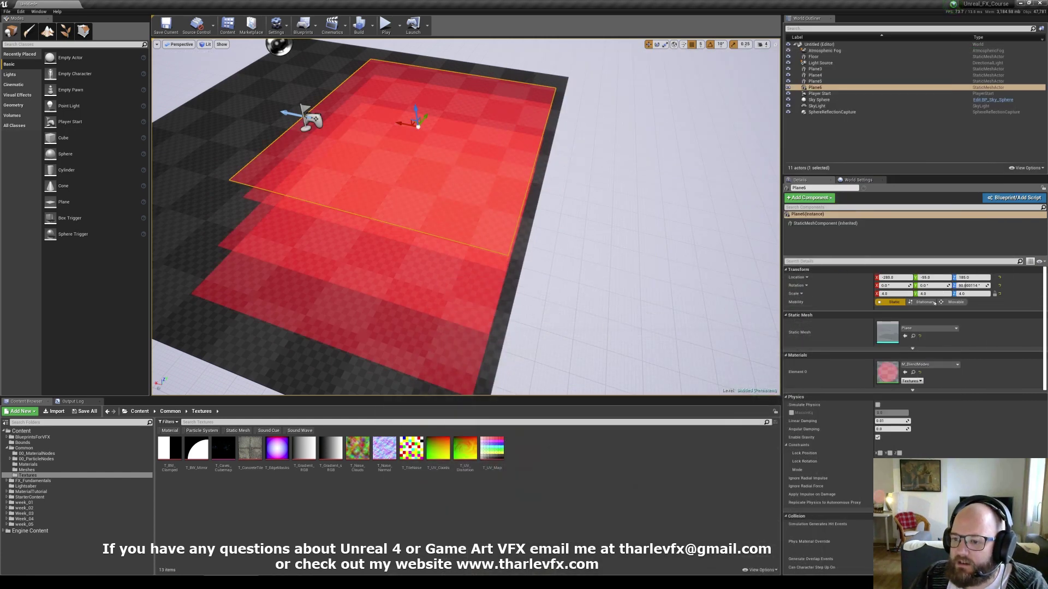
pyautogui.click(847, 63)
pyautogui.click(895, 323)
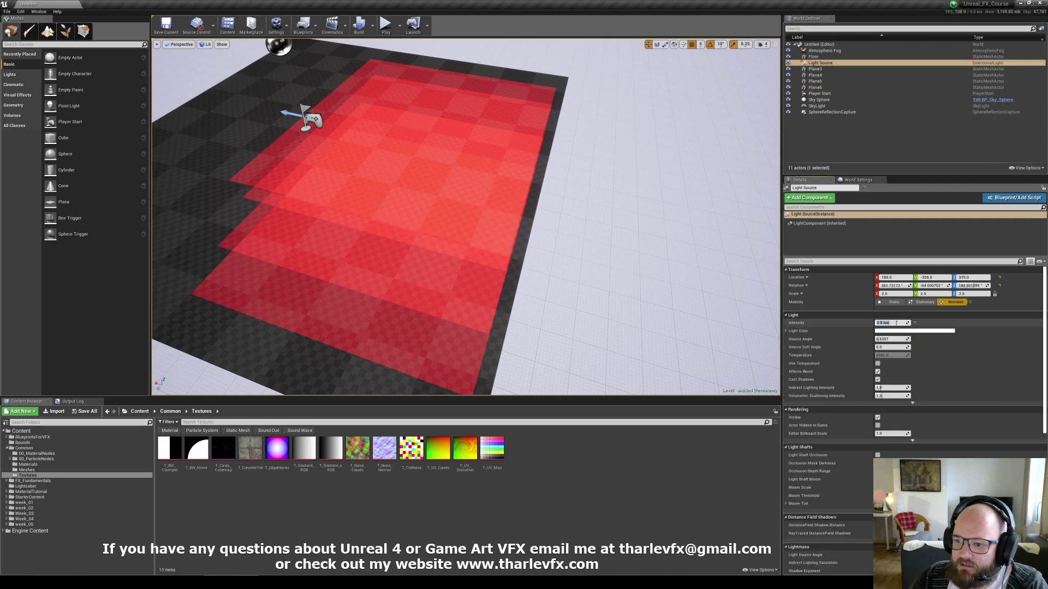
pyautogui.write('5')
pyautogui.press('Return')
pyautogui.write('10')
pyautogui.press('Return')
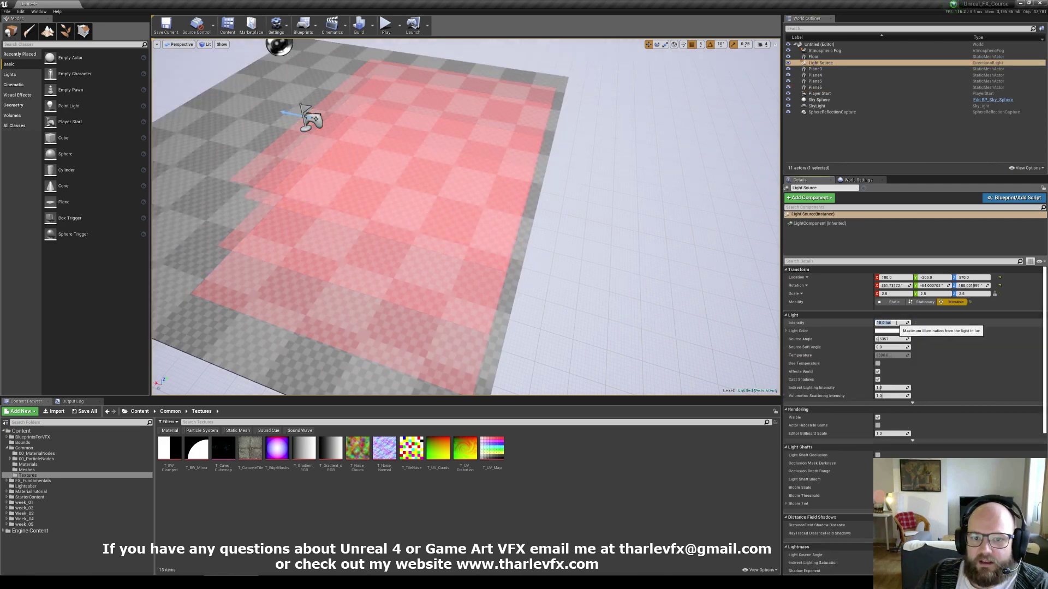
pyautogui.write('0')
pyautogui.press('Return')
pyautogui.write('5')
pyautogui.press('Return')
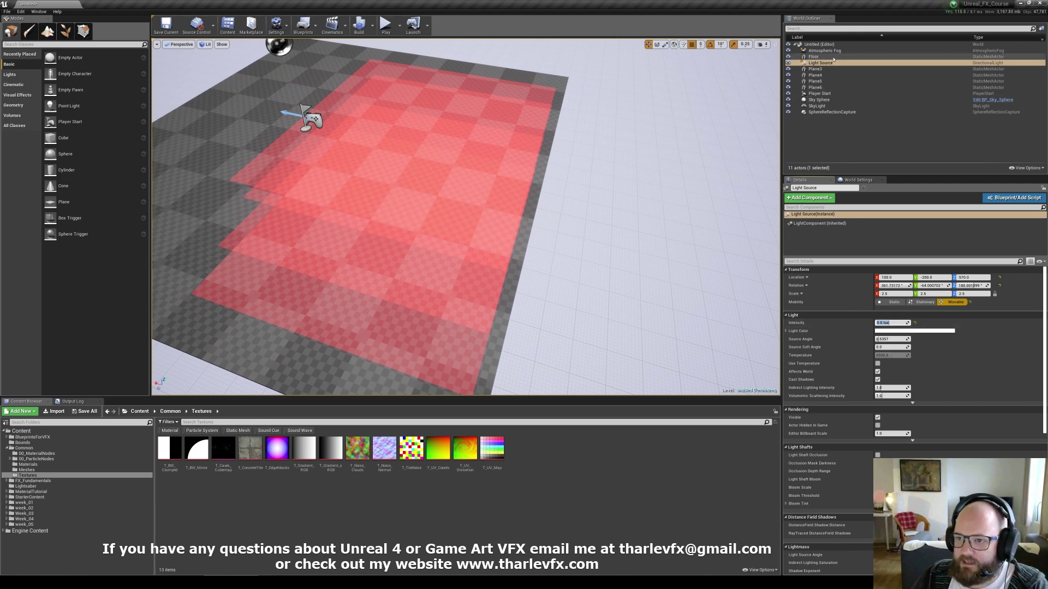
pyautogui.click(813, 56)
pyautogui.click(830, 63)
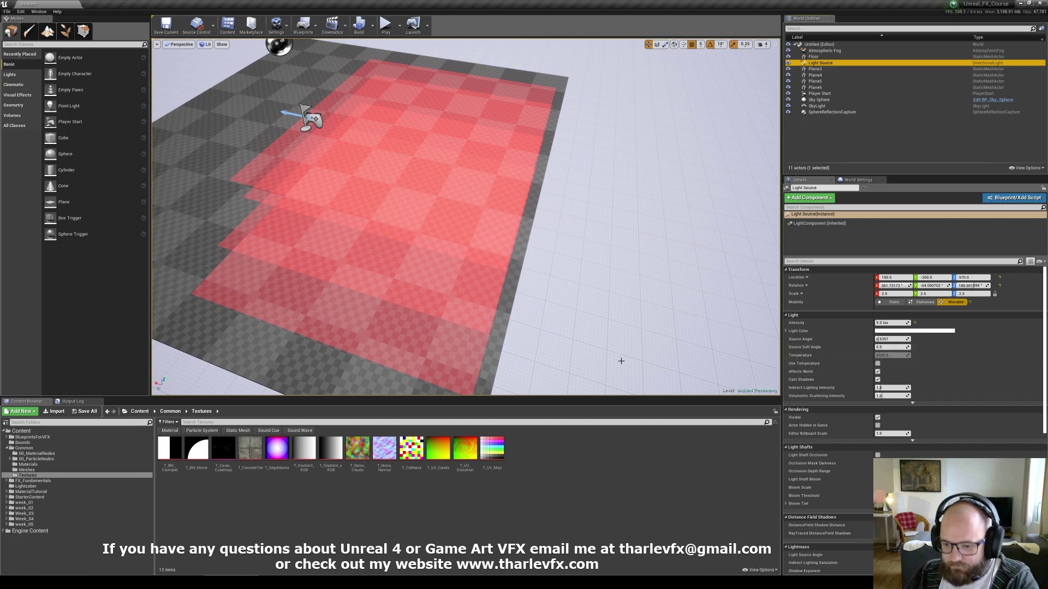
# Reopen the material, examine the plane stack in Shader Complexity mode, and shift the topmost plane across the floor back in Lit mode
pyautogui.click(484, 227)
pyautogui.doubleClick(889, 376)
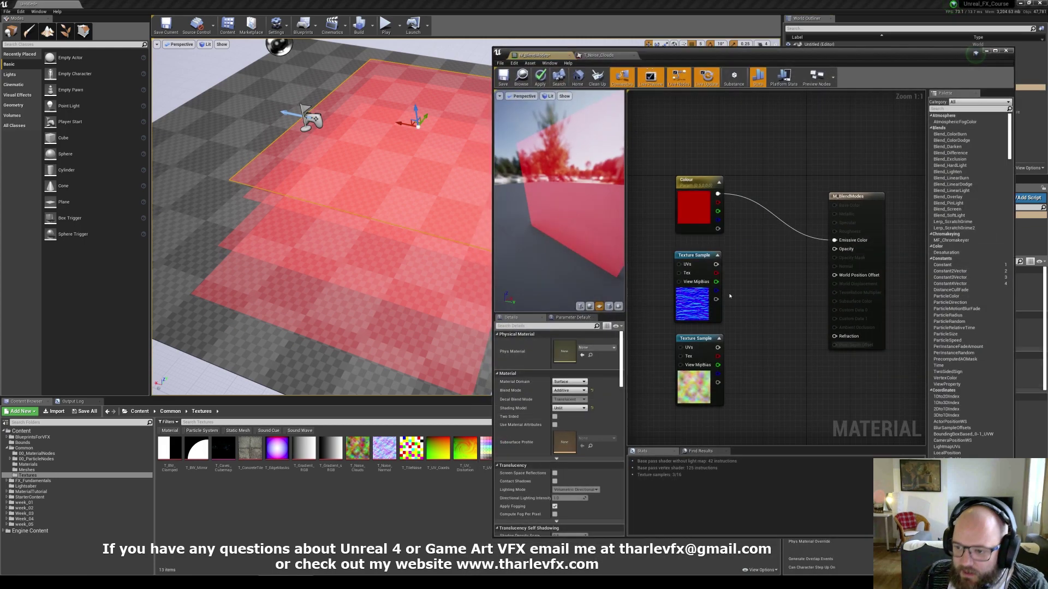
pyautogui.hotkey('alt', '8')
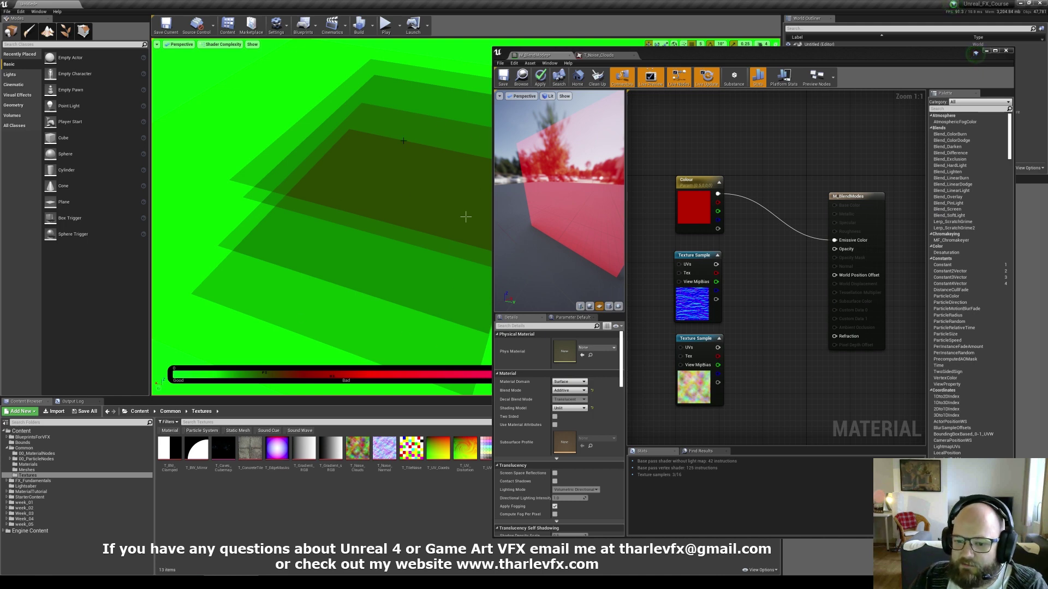
pyautogui.hotkey('alt', '4')
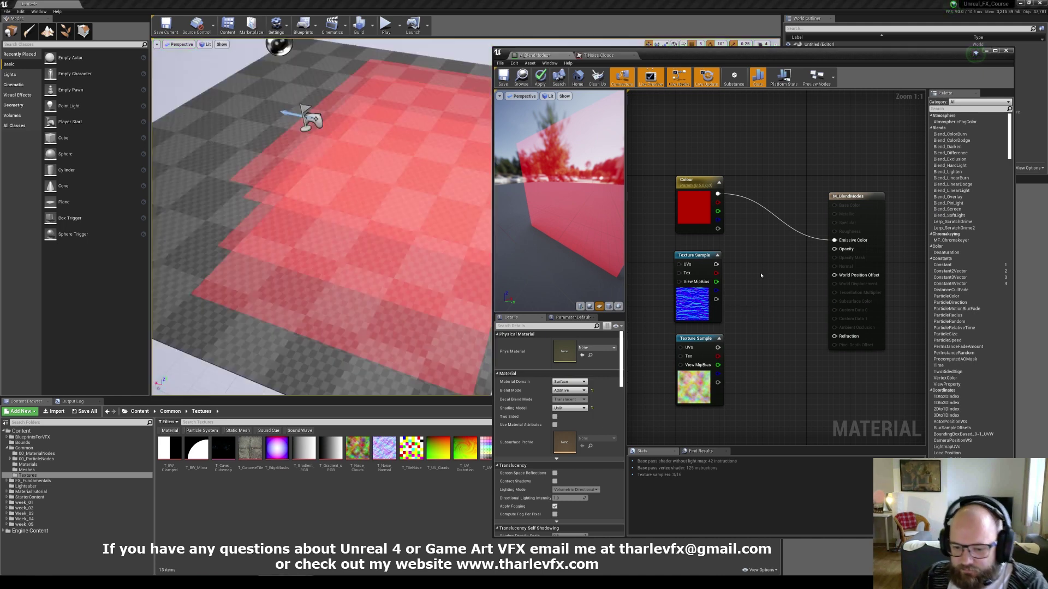
pyautogui.click(394, 135)
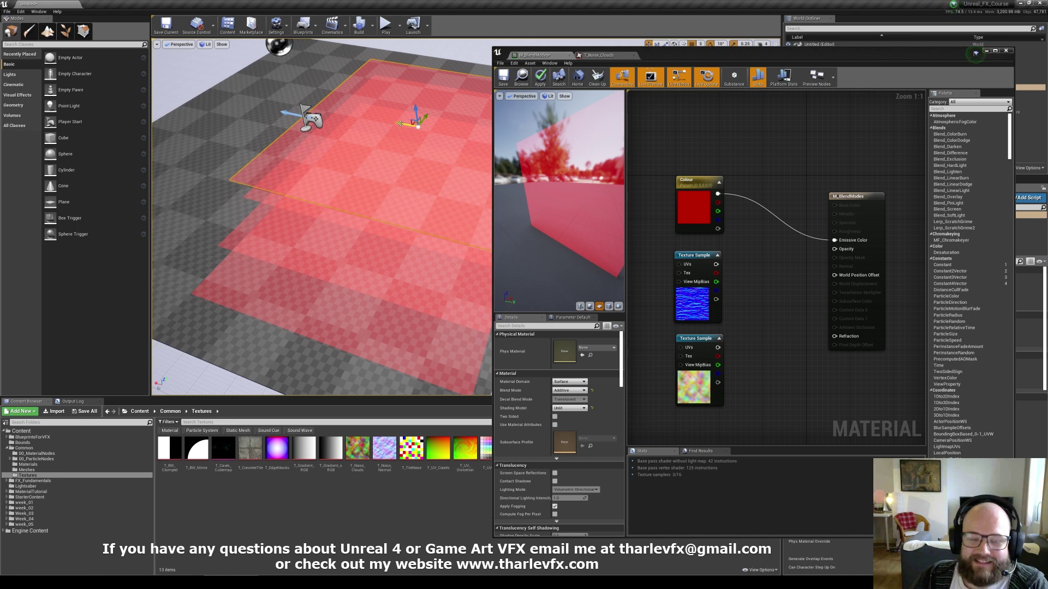
pyautogui.moveTo(400, 124); pyautogui.dragTo(378, 106)
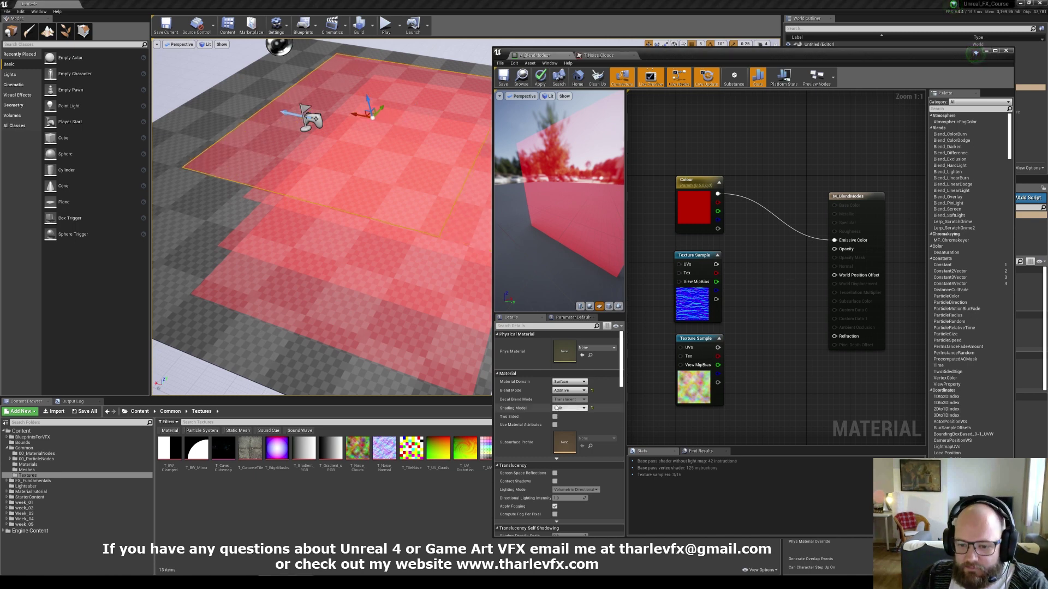
# Set the material's Blend Mode to Modulate, apply it, and shift the lowest plane further under the stack
pyautogui.click(565, 390)
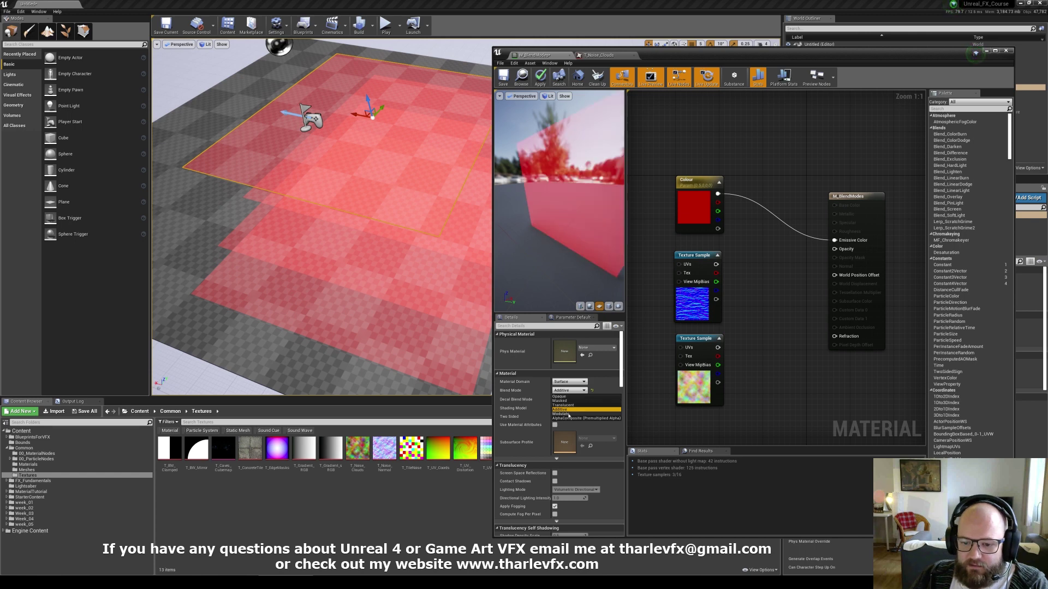
pyautogui.click(564, 414)
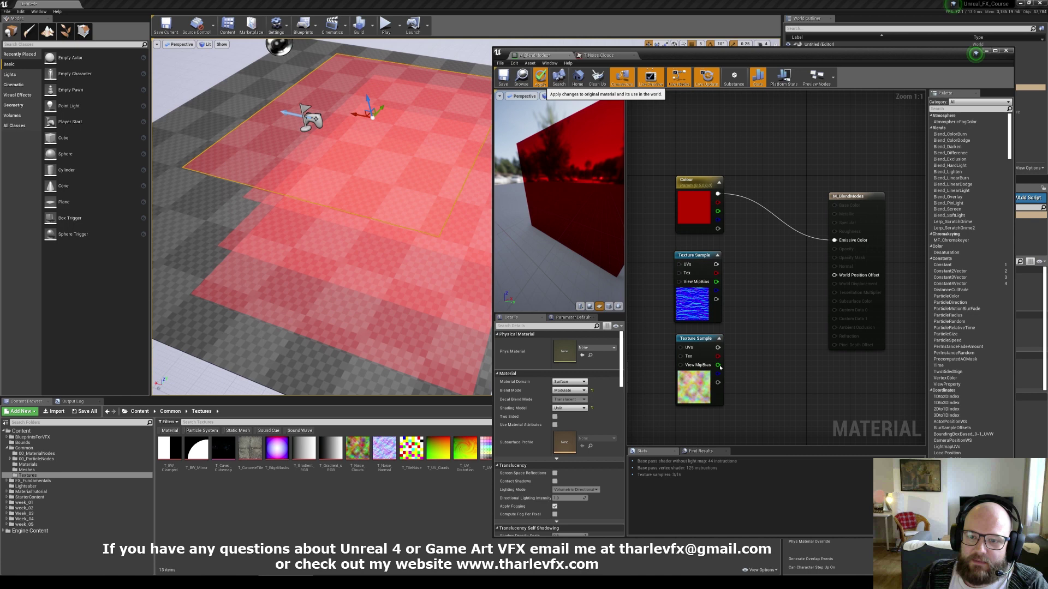
pyautogui.click(541, 78)
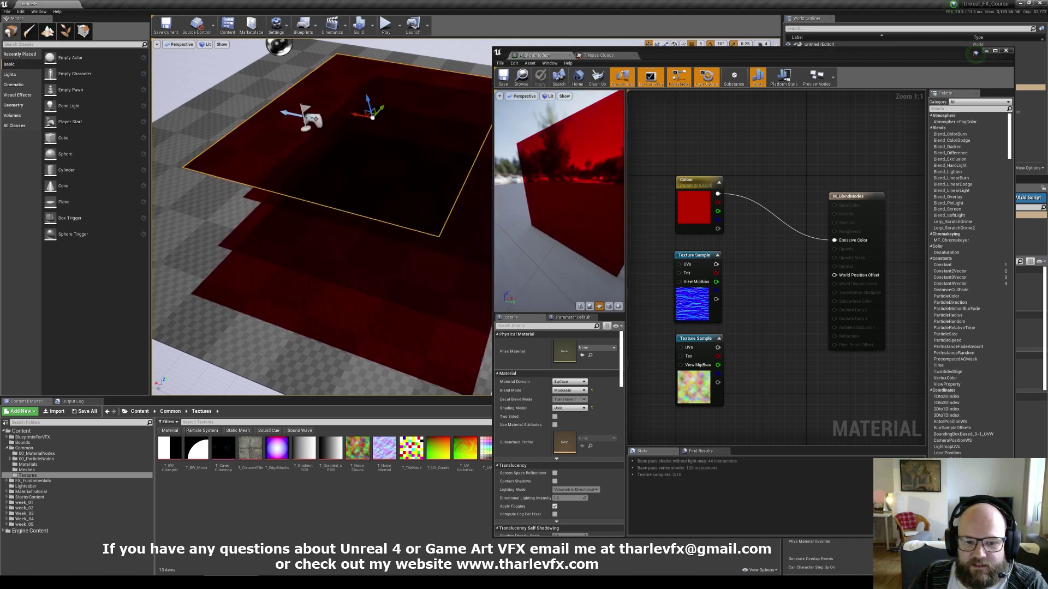
pyautogui.click(328, 322)
pyautogui.moveTo(378, 216); pyautogui.dragTo(425, 228)
# Set the red value of the Colour parameter to 1
pyautogui.click(708, 216)
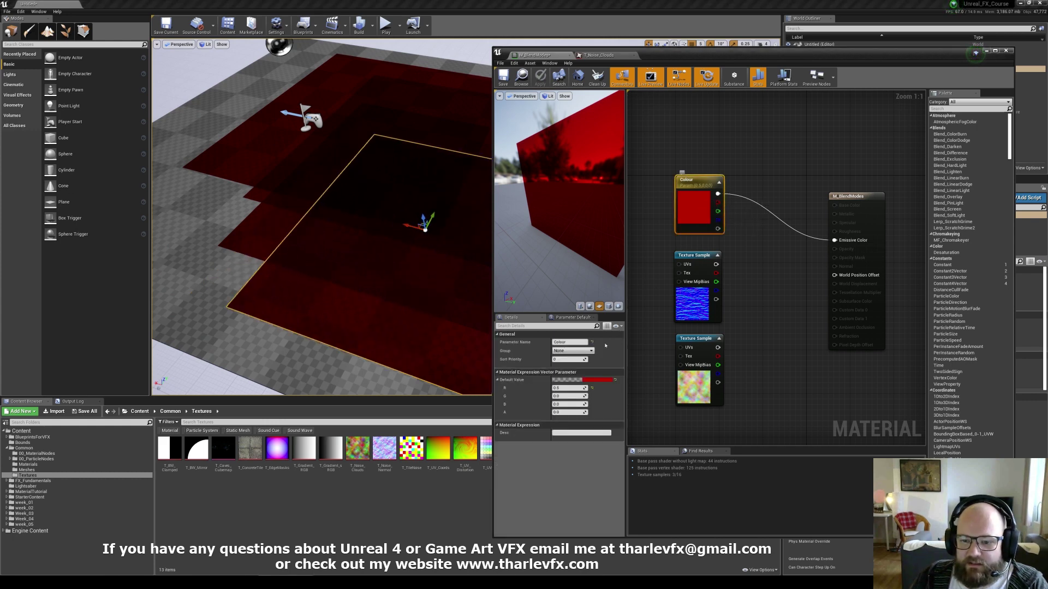
pyautogui.write('1')
pyautogui.press('Return')
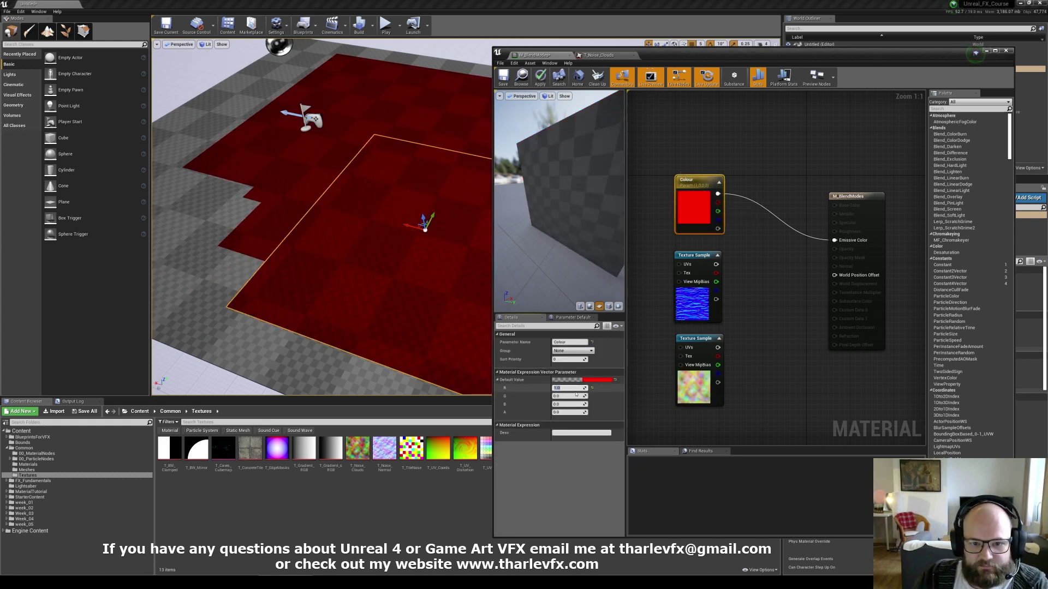
# Try red values of 0, 1, 2 and 5 for the Colour parameter on the modulated planes
pyautogui.write('0')
pyautogui.press('Return')
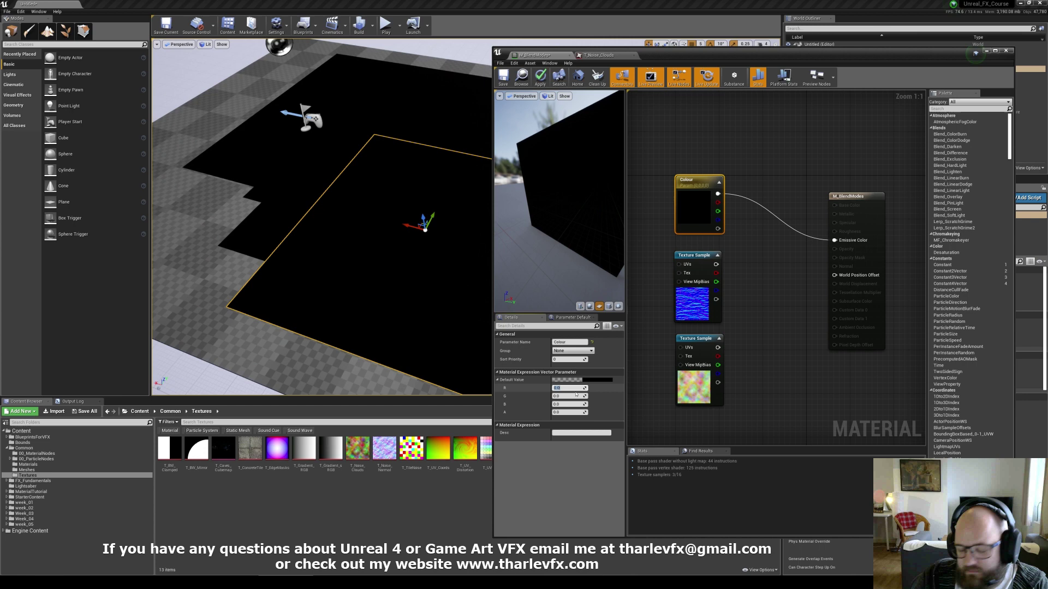
pyautogui.write('1')
pyautogui.press('Return')
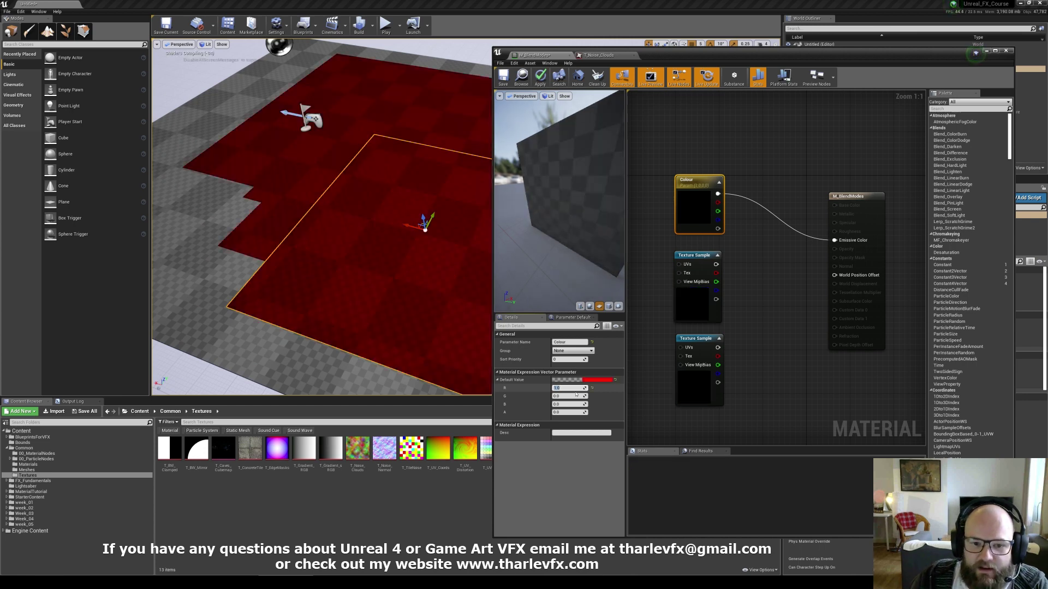
pyautogui.write('2')
pyautogui.press('Return')
pyautogui.write('5')
pyautogui.press('Return')
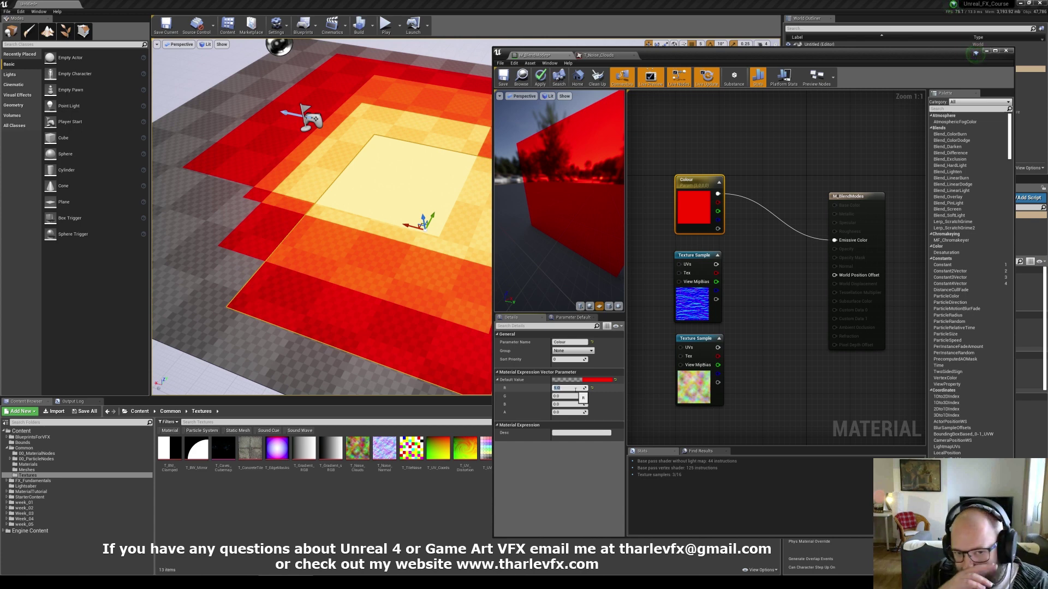
# Lower the Colour parameter's red value to 1 and 0.5, and compare these with a value of 2
pyautogui.write('1')
pyautogui.press('Return')
pyautogui.write('.5')
pyautogui.press('Return')
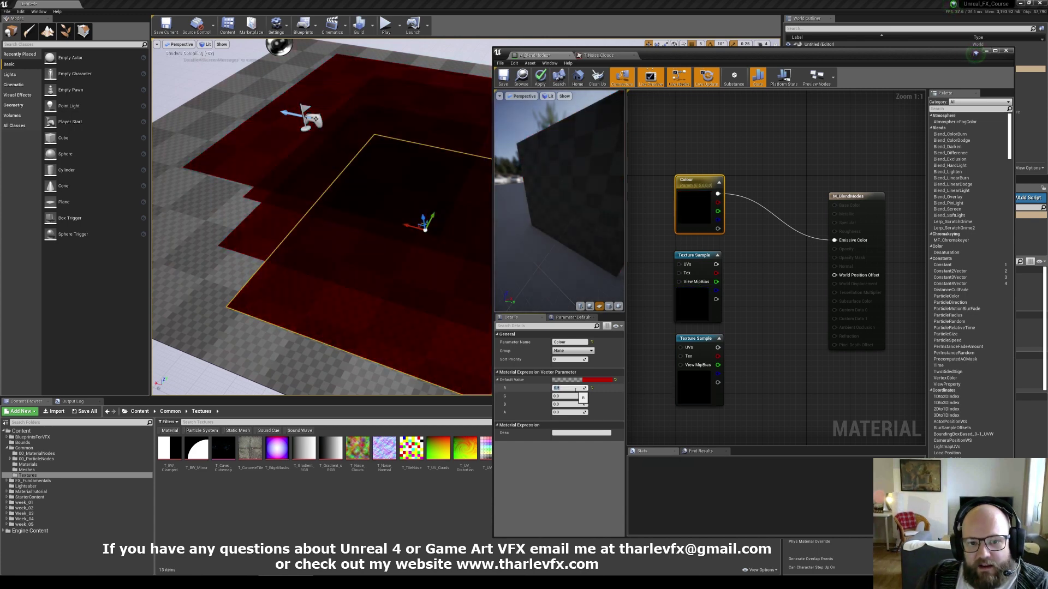
pyautogui.write('.2')
pyautogui.press('Return')
pyautogui.write('.1')
pyautogui.press('Return')
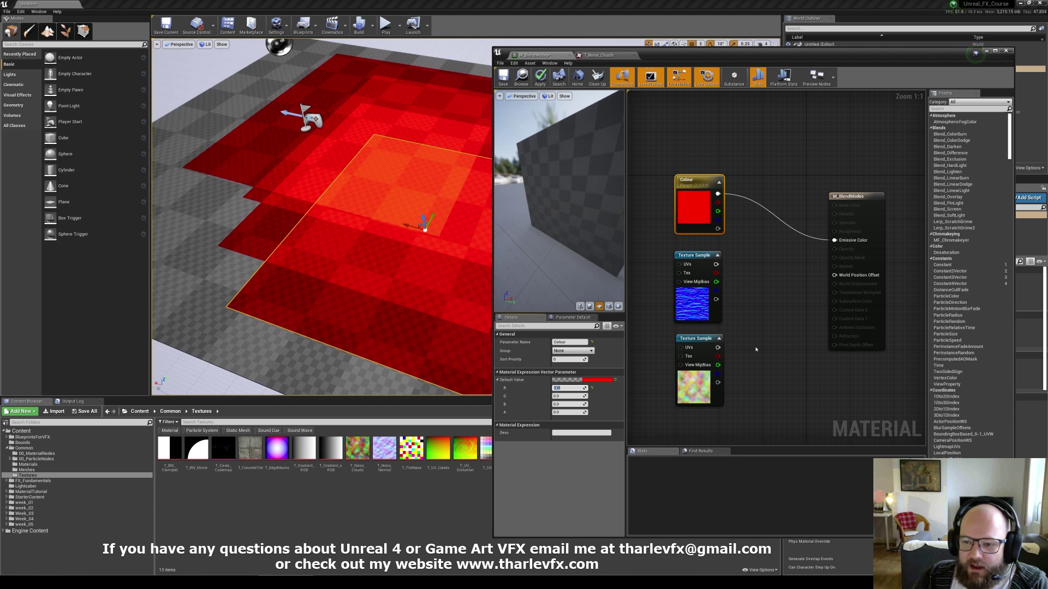
# Set the material's Shading Model to Unlit
pyautogui.click(756, 349)
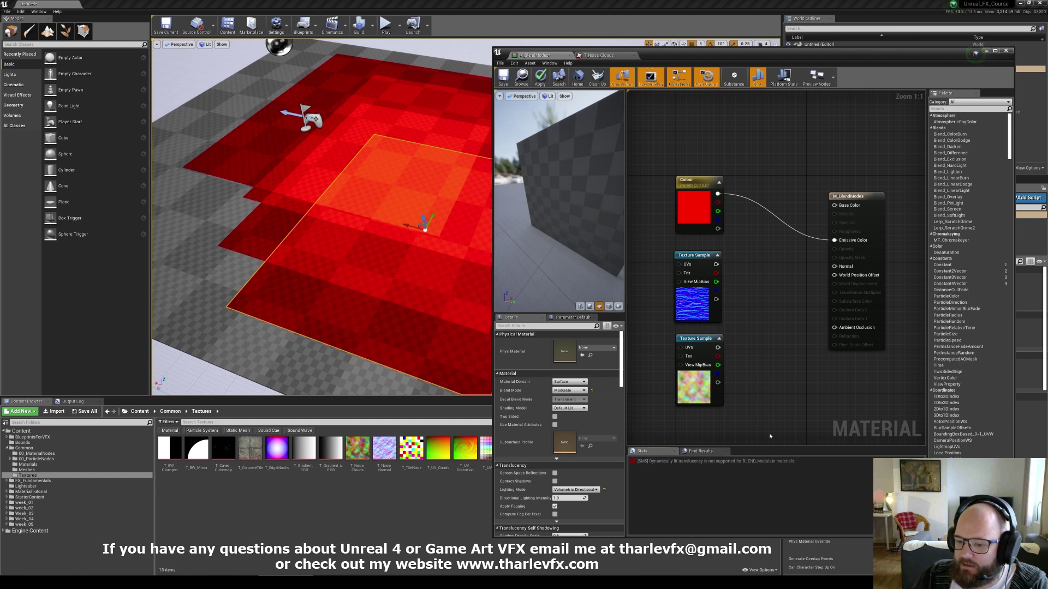
pyautogui.click(569, 408)
pyautogui.click(570, 413)
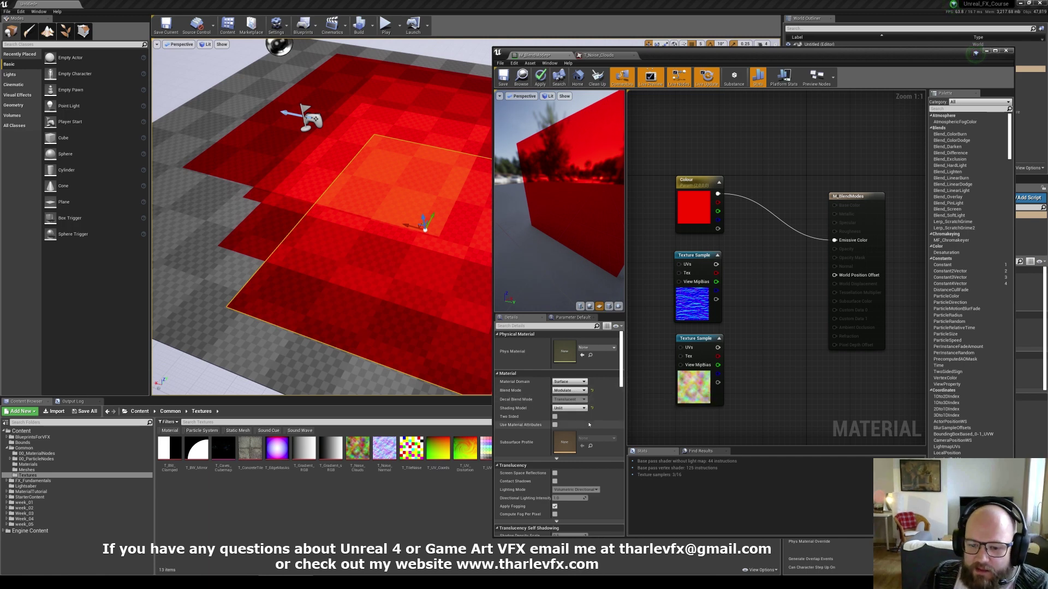
# Set the material's Blend Mode to AlphaComposite (Premultiplied Alpha)
pyautogui.moveTo(763, 294); pyautogui.dragTo(826, 285, button='right')
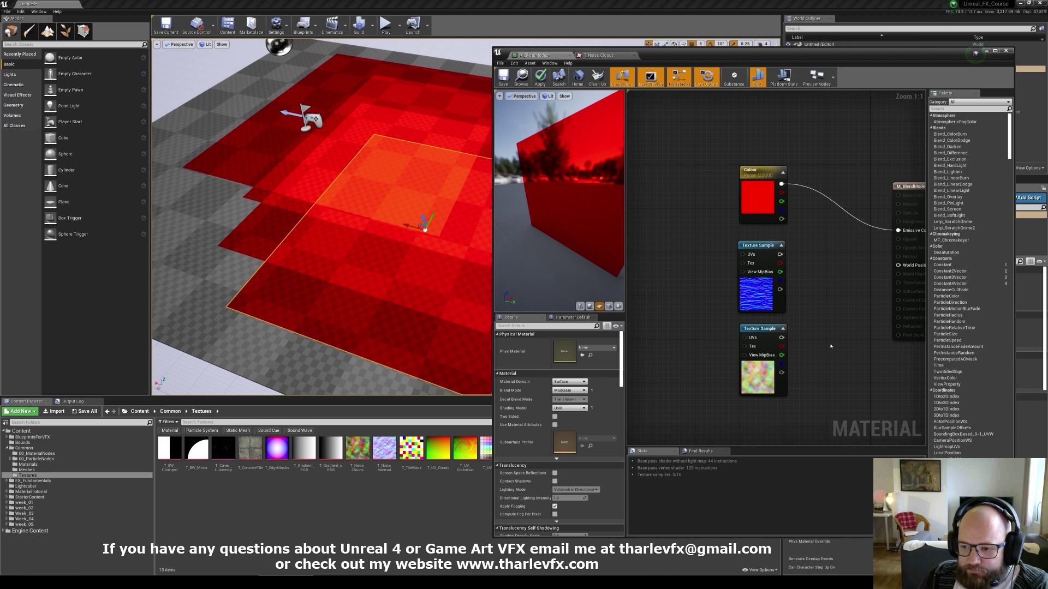
pyautogui.moveTo(829, 346); pyautogui.dragTo(772, 290)
pyautogui.moveTo(823, 281); pyautogui.dragTo(763, 302, button='right')
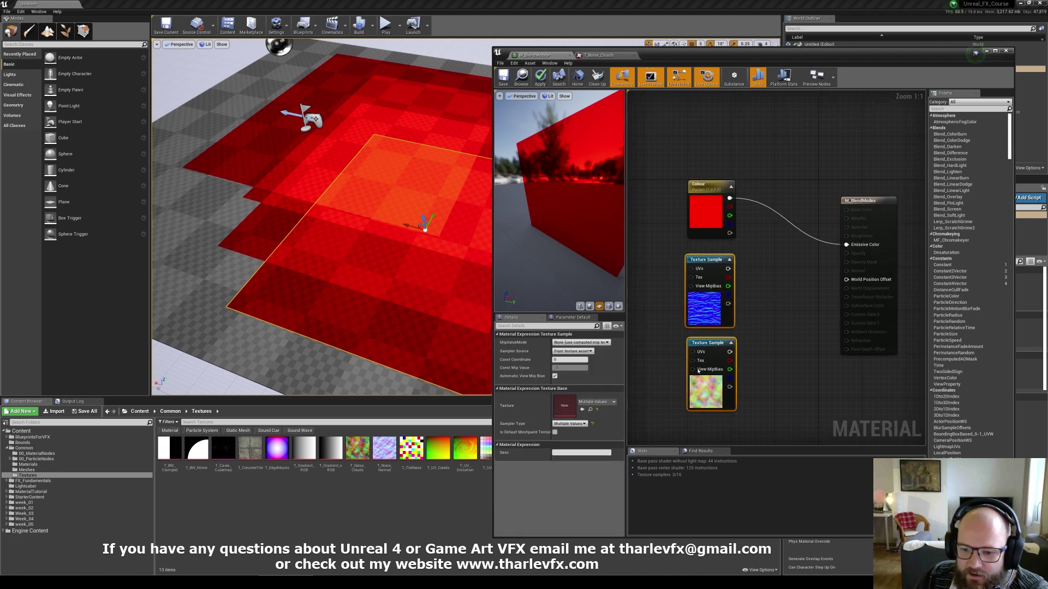
pyautogui.click(676, 382)
pyautogui.click(569, 390)
pyautogui.click(561, 414)
pyautogui.click(569, 390)
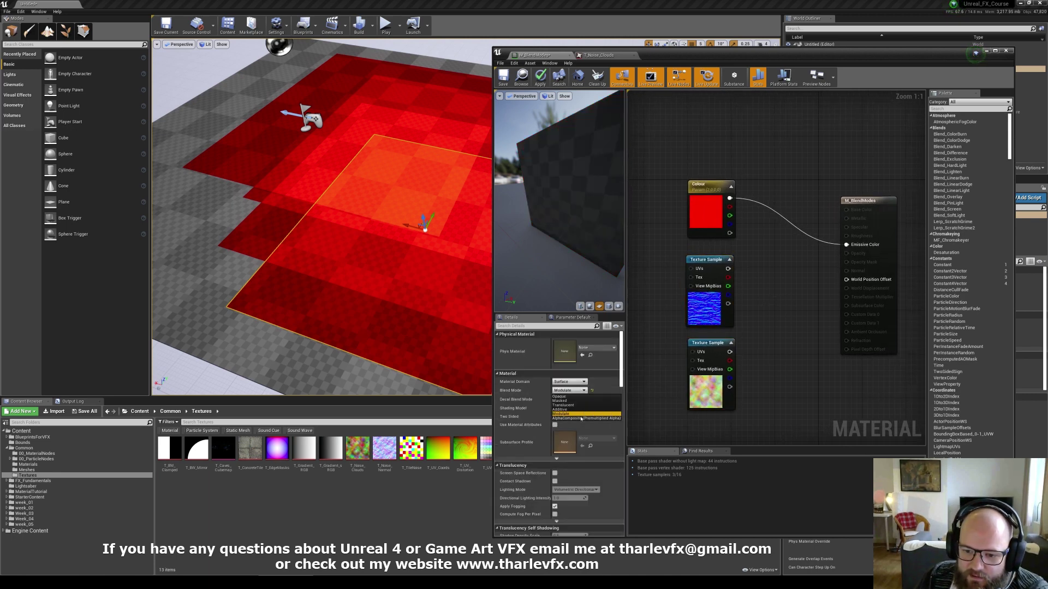
pyautogui.click(581, 418)
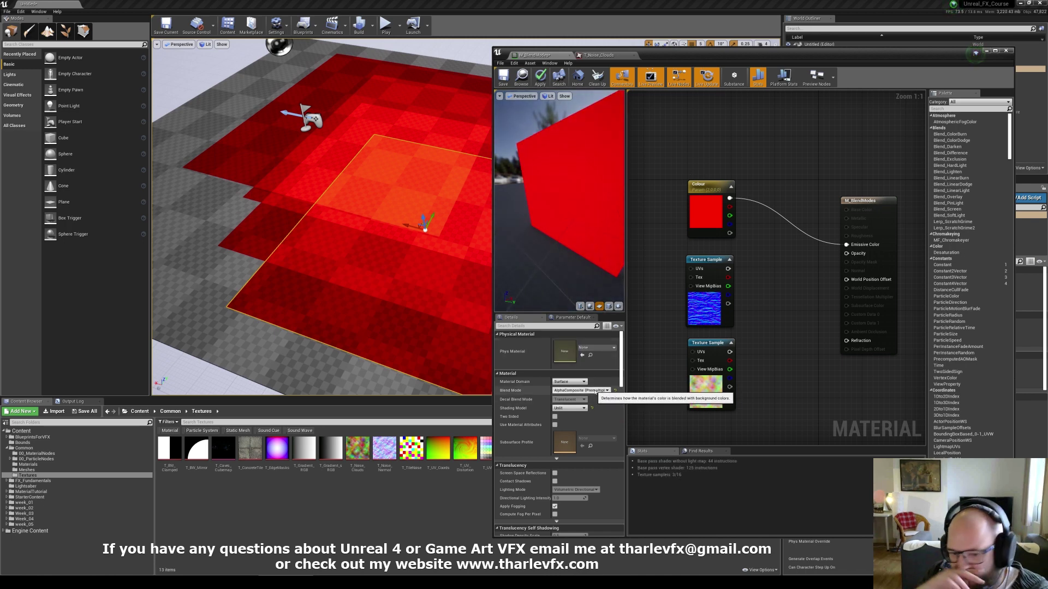
pyautogui.click(594, 391)
pyautogui.click(594, 393)
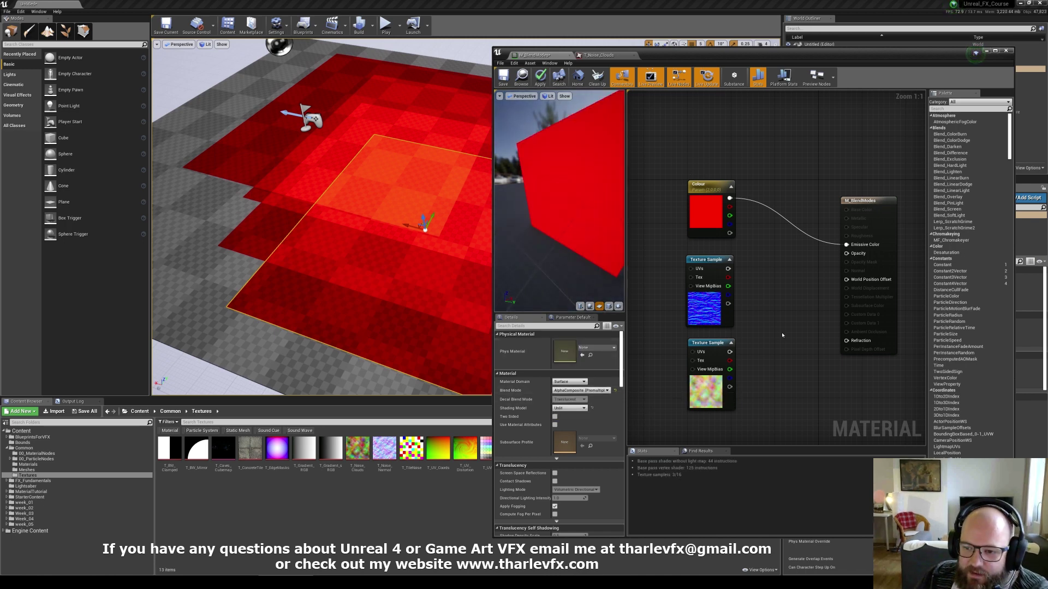
# Delete the two Texture Sample nodes and set the red value of the Colour parameter to 1
pyautogui.moveTo(766, 290); pyautogui.dragTo(779, 252, button='right')
pyautogui.press('Delete')
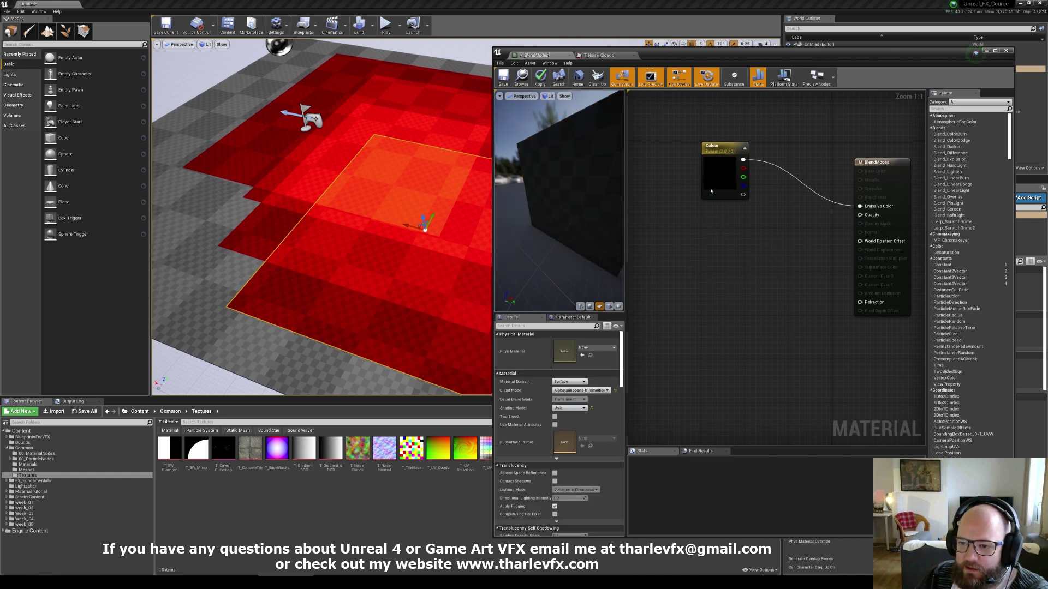
pyautogui.click(719, 174)
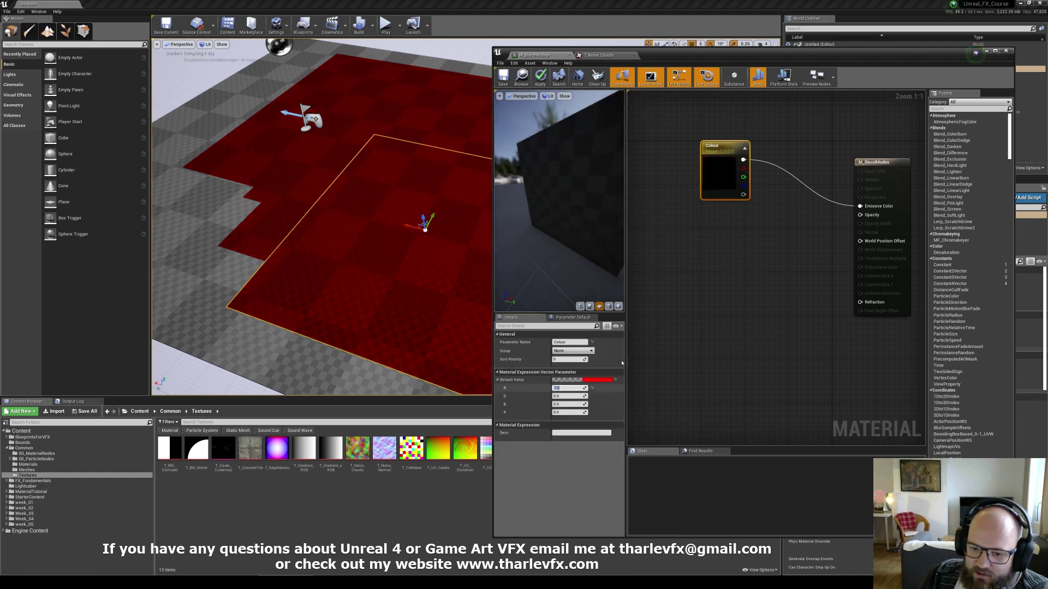
# Add a scalar parameter named Opacity below Colour, connect it to the material's Opacity input and apply the material
pyautogui.click(711, 220)
pyautogui.write('Opa')
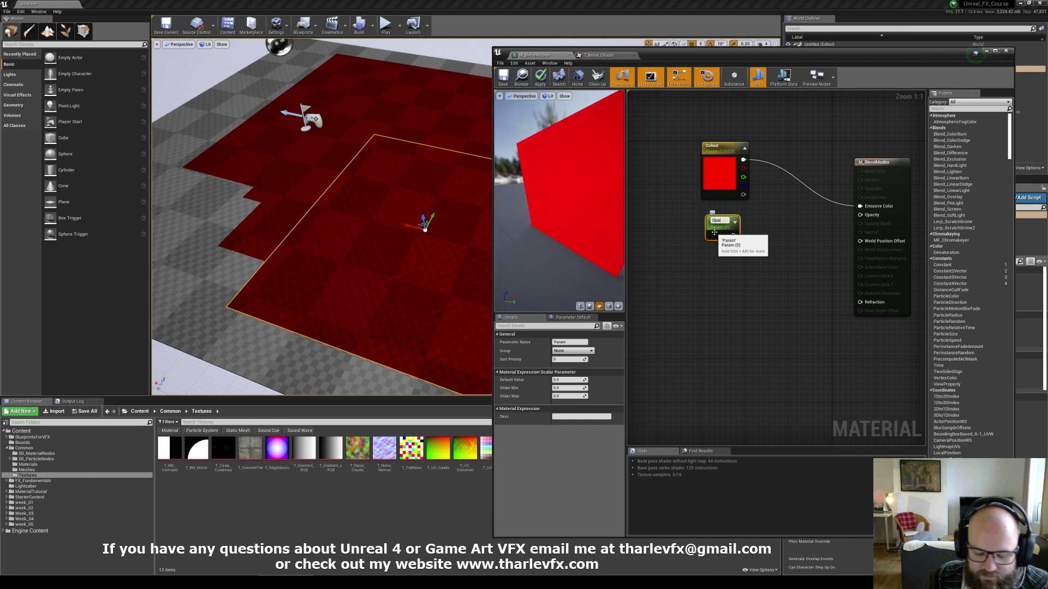
pyautogui.write('city')
pyautogui.press('Return')
pyautogui.moveTo(733, 234); pyautogui.dragTo(860, 215)
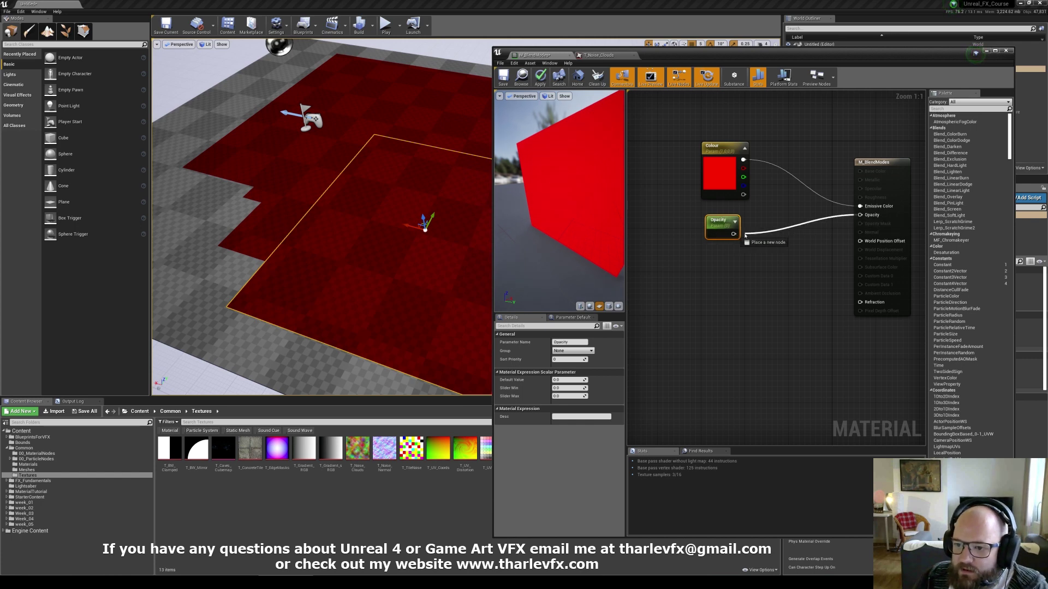
pyautogui.moveTo(722, 233); pyautogui.dragTo(717, 230)
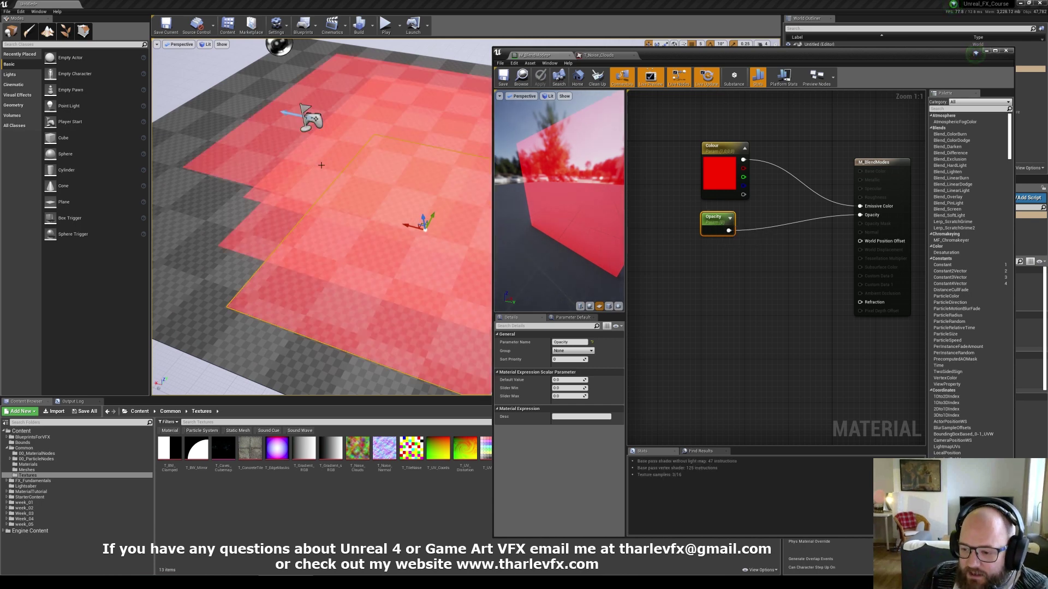
pyautogui.moveTo(285, 149); pyautogui.dragTo(289, 146)
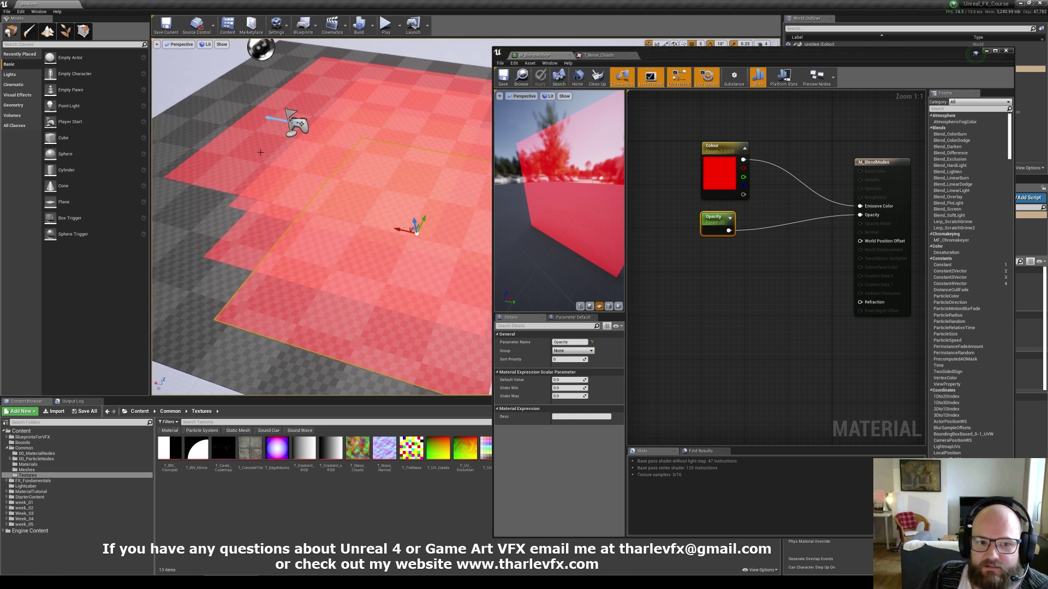
# Try a default value of 1 and partial values between 0 and 1 for the Opacity parameter
pyautogui.click(569, 380)
pyautogui.write('1')
pyautogui.press('Return')
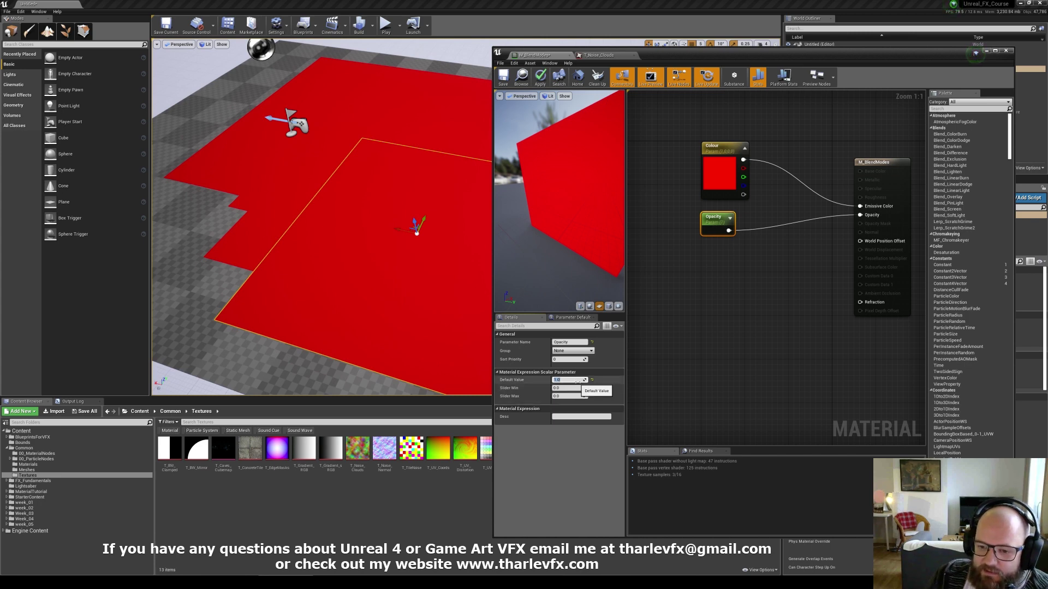
pyautogui.press('Return')
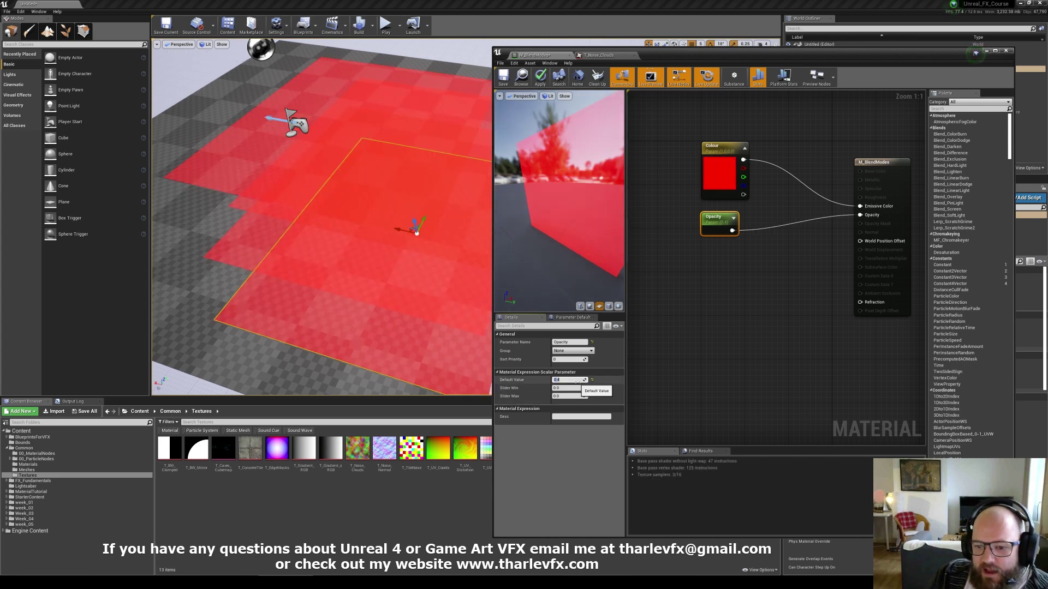
pyautogui.write('1')
pyautogui.press('Return')
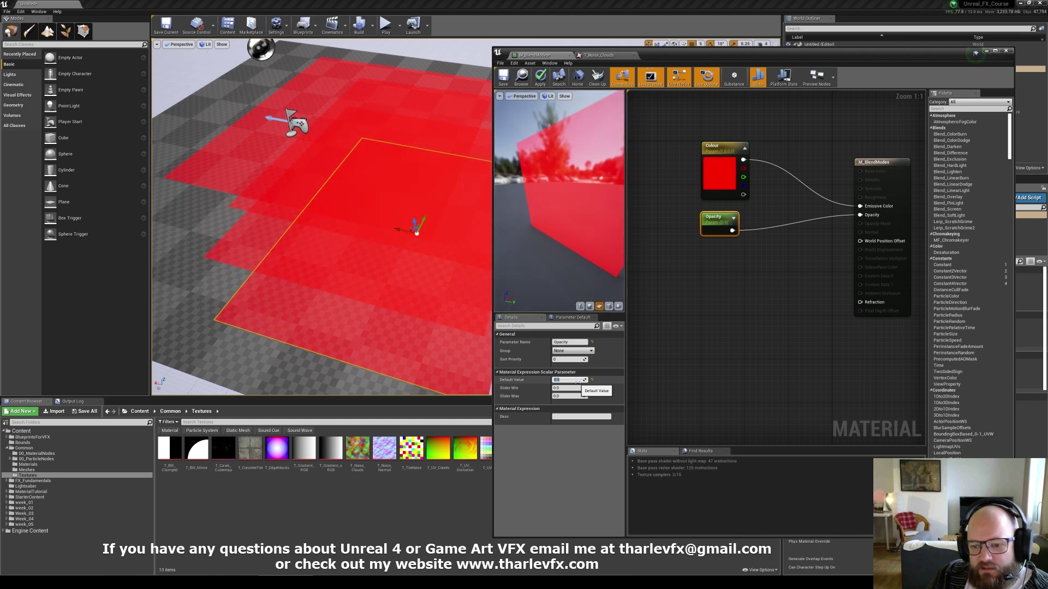
# Alternate the Opacity parameter's default value between 0 and 1 to compare the planes, finishing at 0
pyautogui.write('0')
pyautogui.press('Return')
pyautogui.write('1')
pyautogui.press('Return')
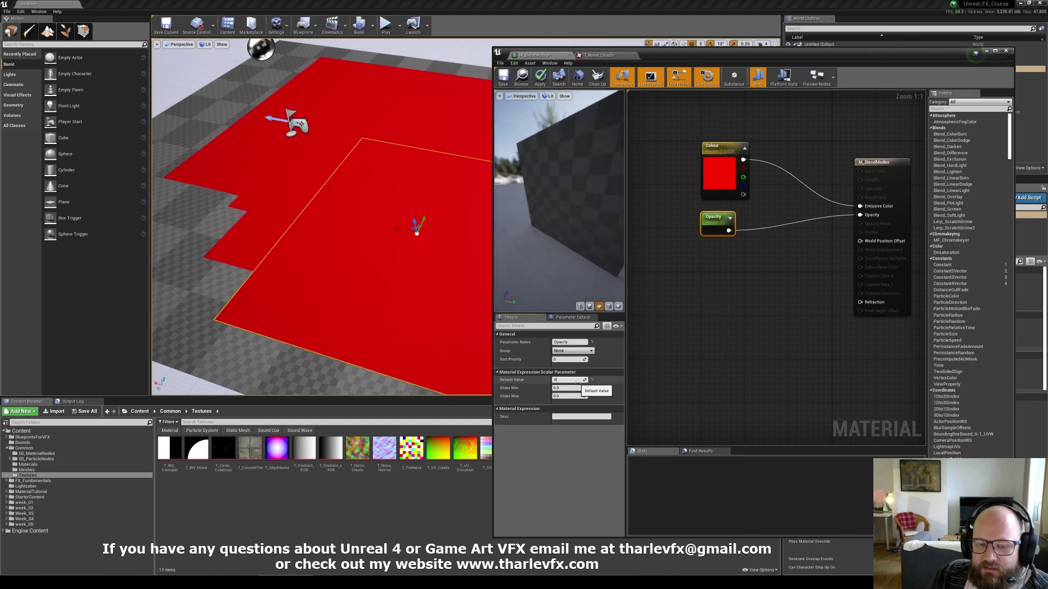
pyautogui.write('0')
pyautogui.press('Return')
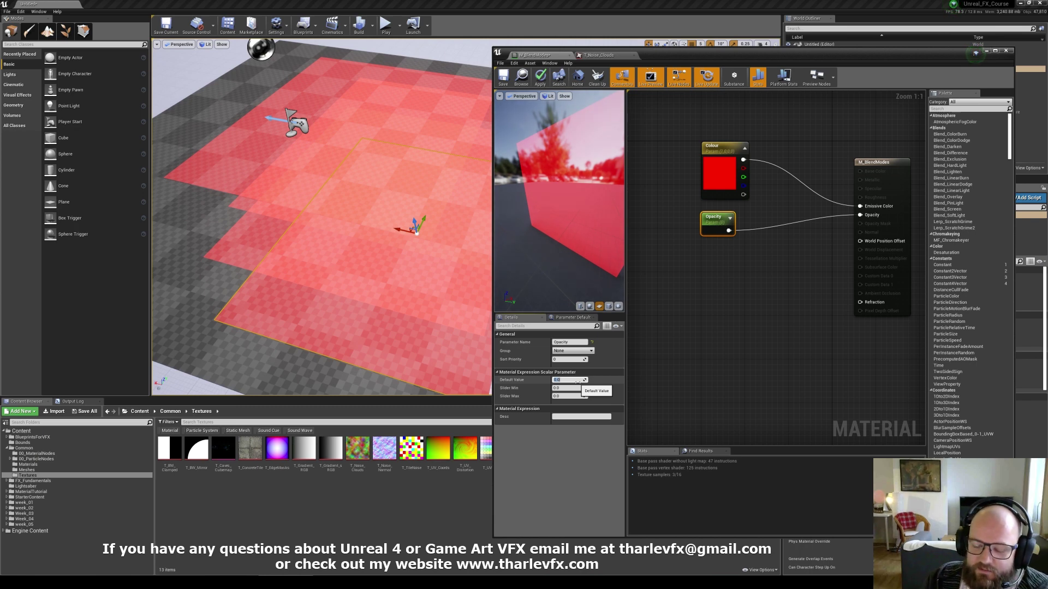
pyautogui.write('1')
pyautogui.press('Return')
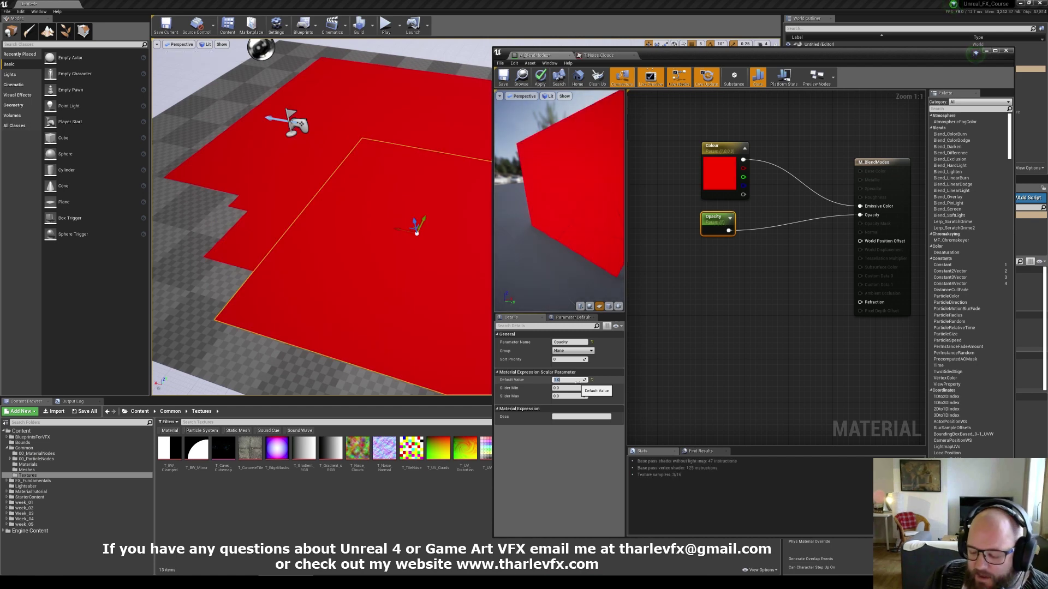
pyautogui.write('0')
pyautogui.press('Return')
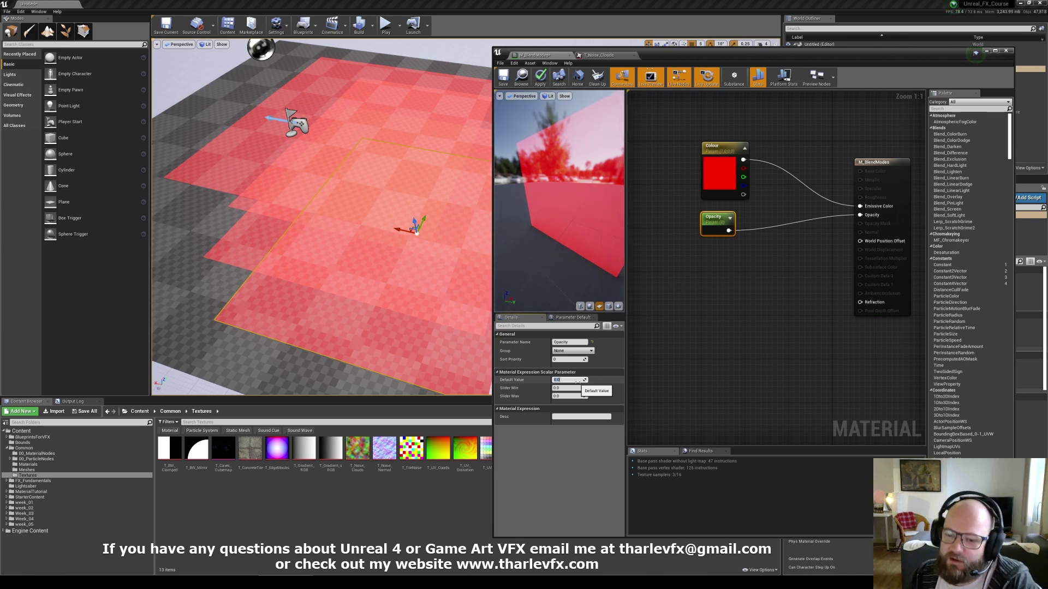
# Move the Colour and Opacity nodes together further away from the material's result node
pyautogui.keyDown('shift'); pyautogui.click(721, 178); pyautogui.keyUp('shift')
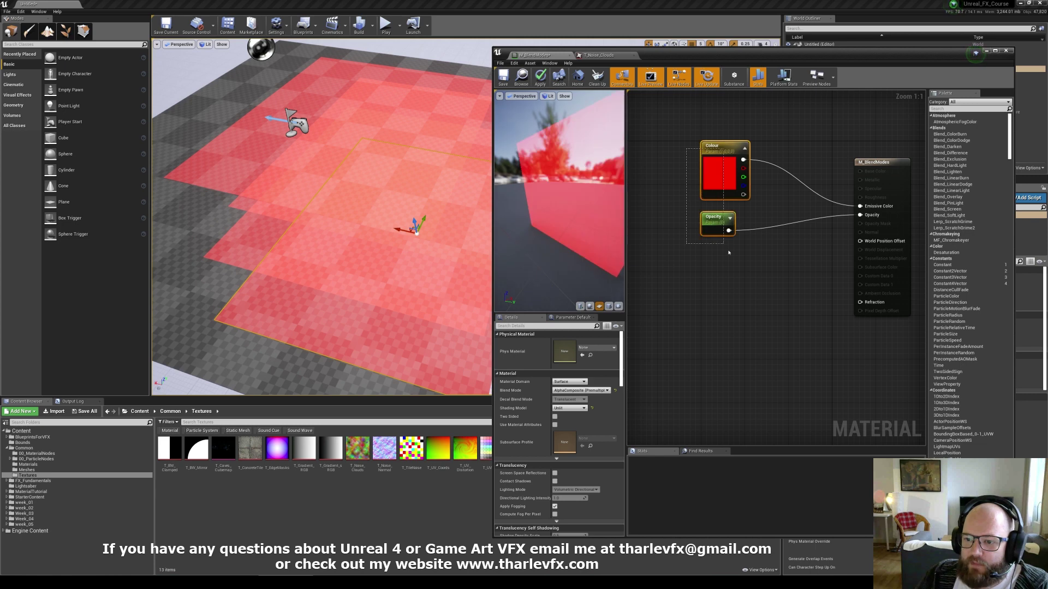
pyautogui.moveTo(720, 177); pyautogui.dragTo(688, 183)
pyautogui.click(776, 131)
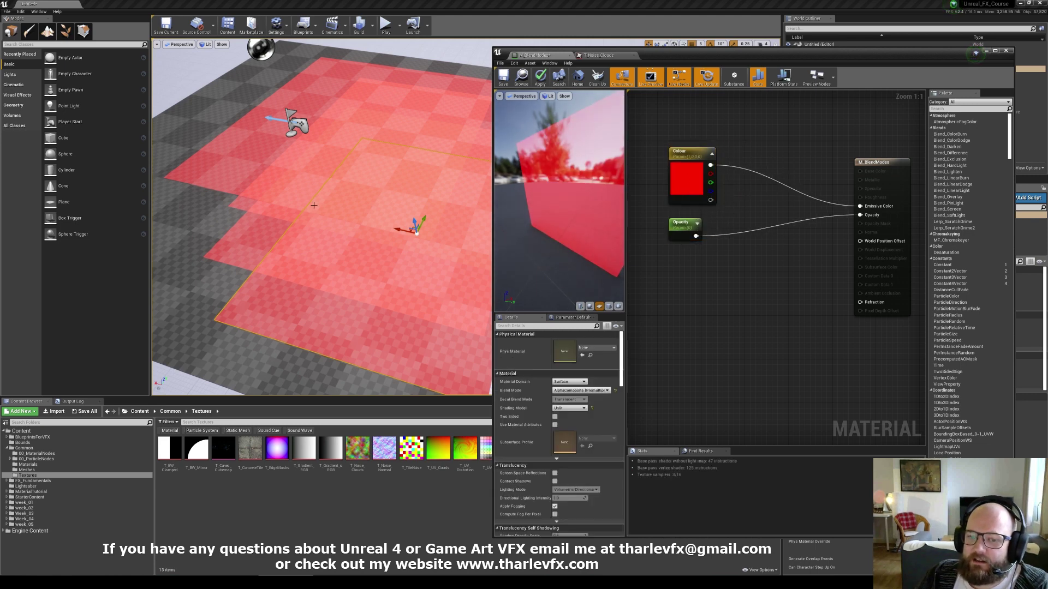
# Enter 0 as the default value of the Opacity parameter
pyautogui.click(689, 174)
pyautogui.click(682, 225)
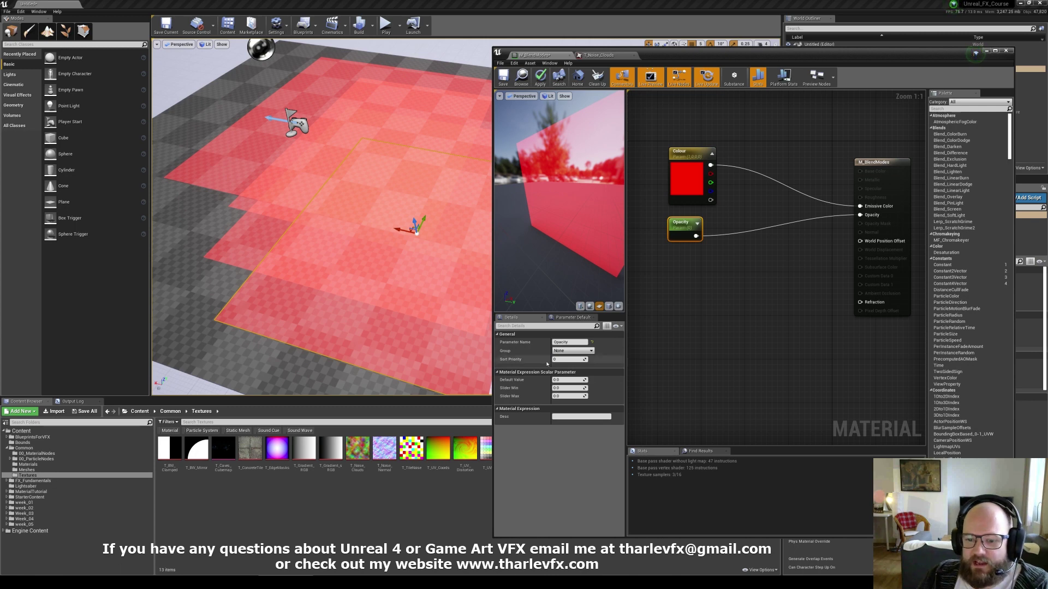
pyautogui.moveTo(567, 380)
pyautogui.mouseDown()
pyautogui.moveTo(584, 380)
pyautogui.moveTo(548, 380)
pyautogui.moveTo(571, 380)
pyautogui.mouseUp()
pyautogui.click(571, 380)
pyautogui.write('0')
pyautogui.press('Return')
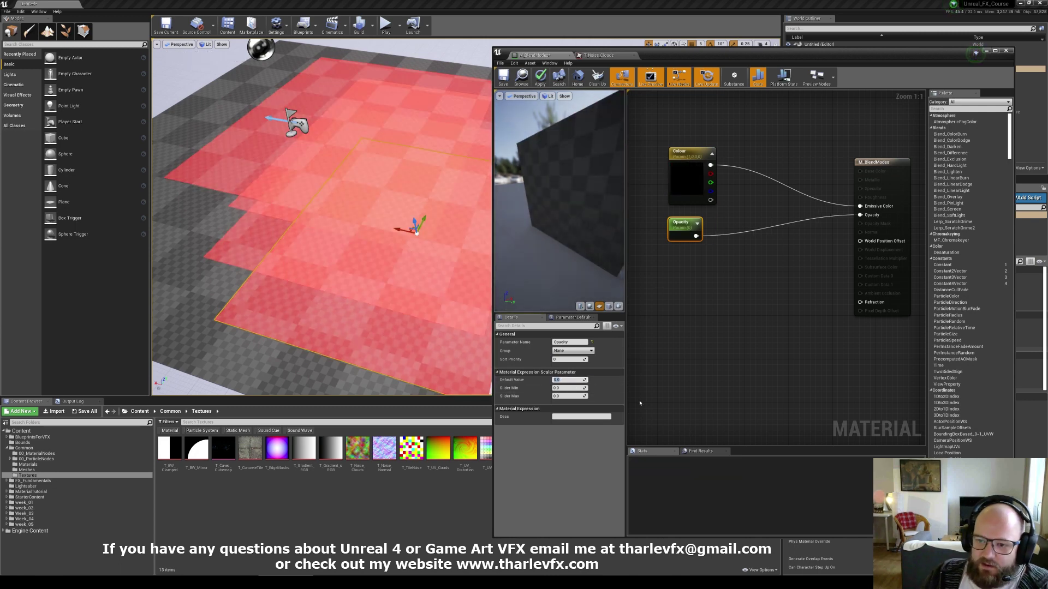
# Add a Texture Sample node below Opacity and assign the Ai_Spawnpoint texture to it
pyautogui.click(706, 273)
pyautogui.click(671, 270)
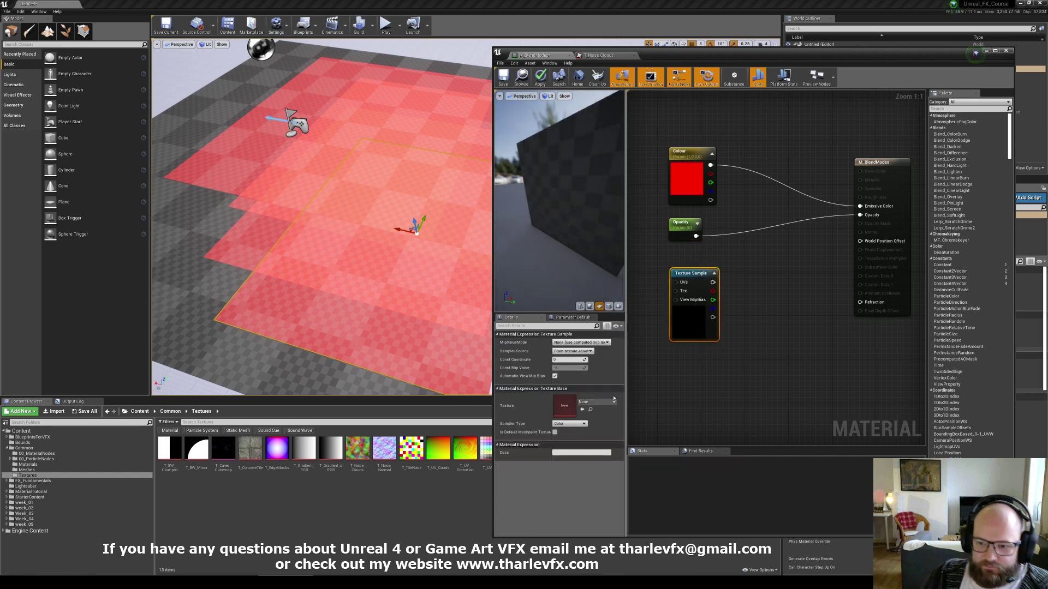
pyautogui.click(596, 402)
pyautogui.click(615, 366)
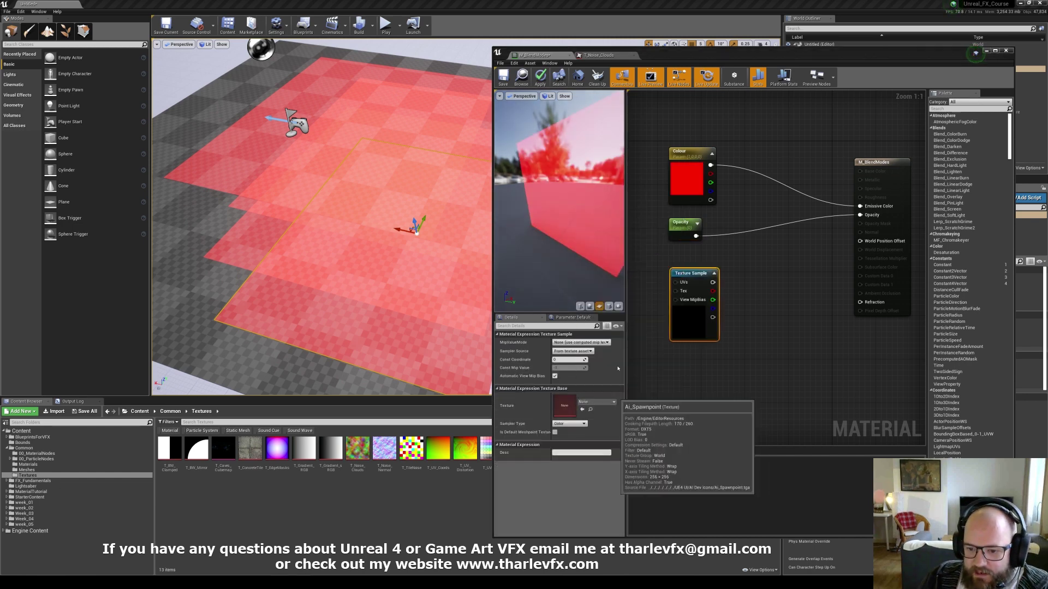
pyautogui.click(767, 257)
# Multiply Colour and Opacity each by the texture's red channel using two Multiply nodes, and feed the results into Emissive Color and Opacity
pyautogui.moveTo(767, 272); pyautogui.dragTo(758, 295, button='right')
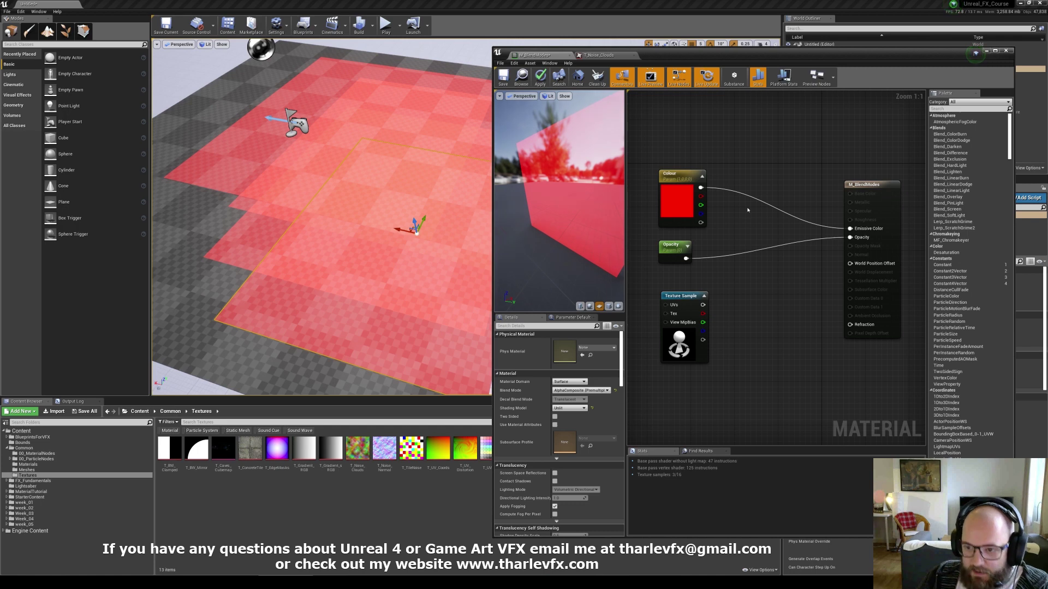
pyautogui.click(751, 212)
pyautogui.click(749, 266)
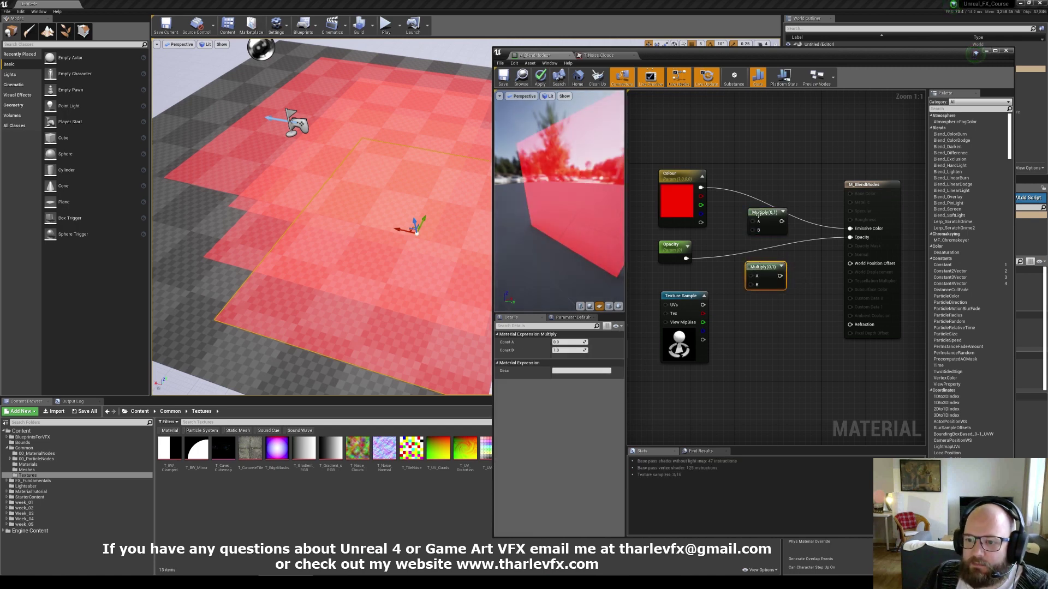
pyautogui.moveTo(701, 187); pyautogui.dragTo(703, 305)
pyautogui.moveTo(686, 258); pyautogui.dragTo(716, 306)
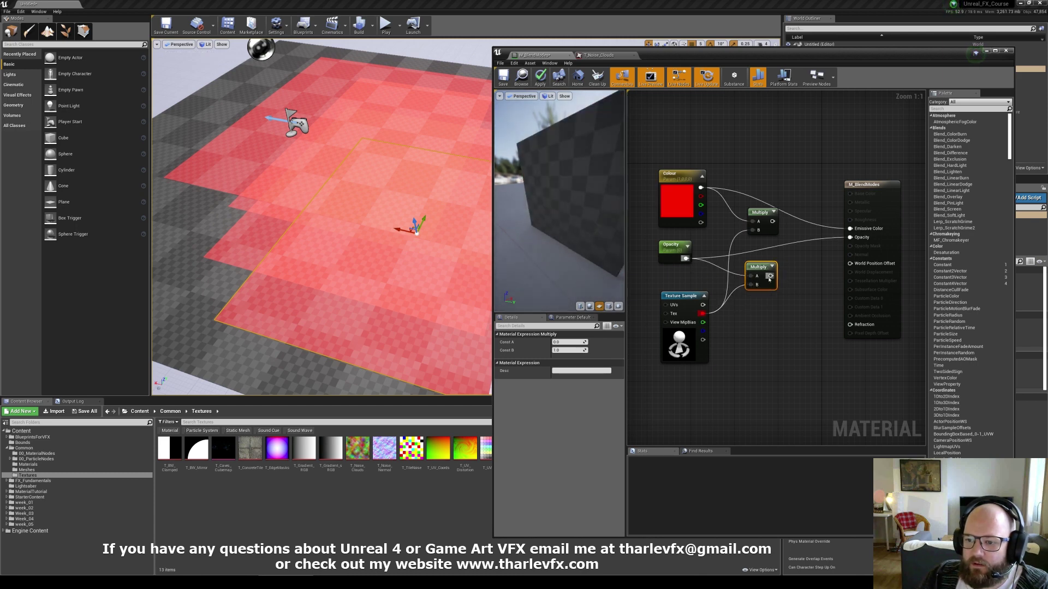
pyautogui.moveTo(777, 276); pyautogui.dragTo(772, 221)
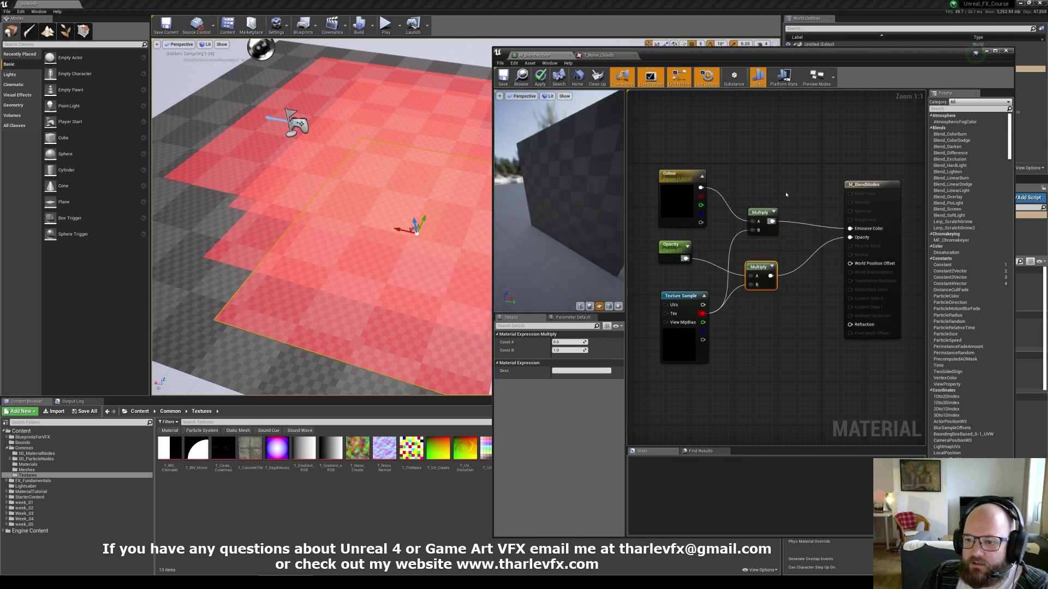
# Inspect the masked material in the preview and apply the changes to the planes in the level
pyautogui.click(786, 195)
pyautogui.moveTo(502, 126); pyautogui.dragTo(600, 127)
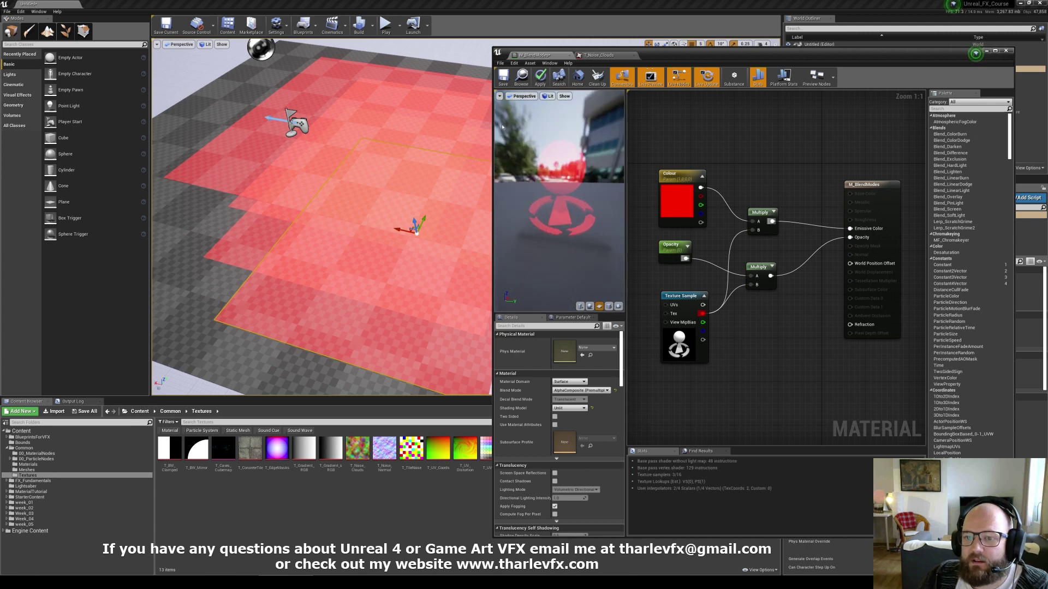
pyautogui.click(540, 78)
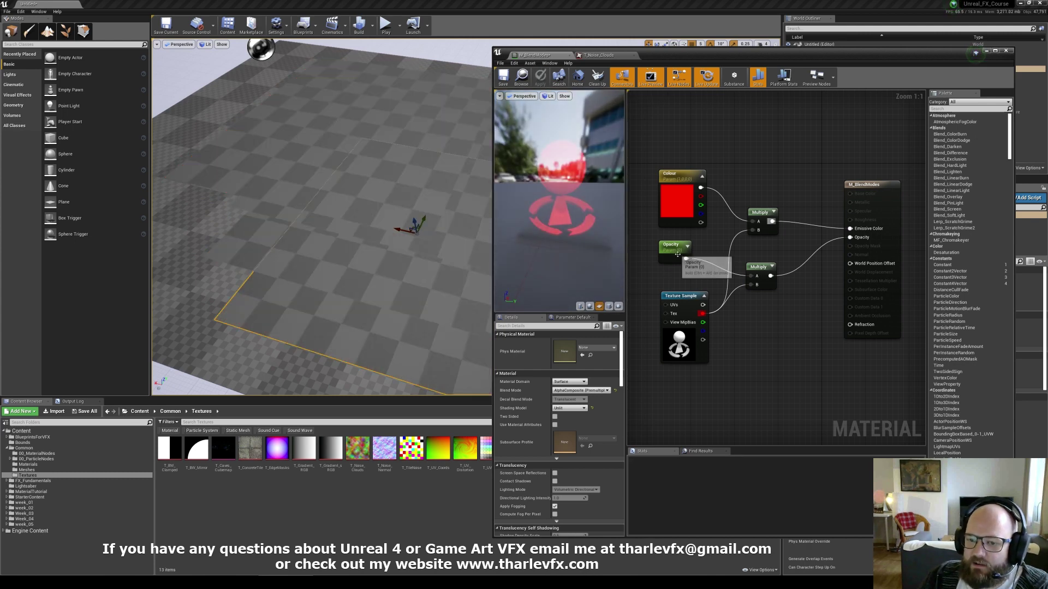
# Select the Opacity parameter's default value and expand the previews of both Multiply nodes
pyautogui.click(674, 244)
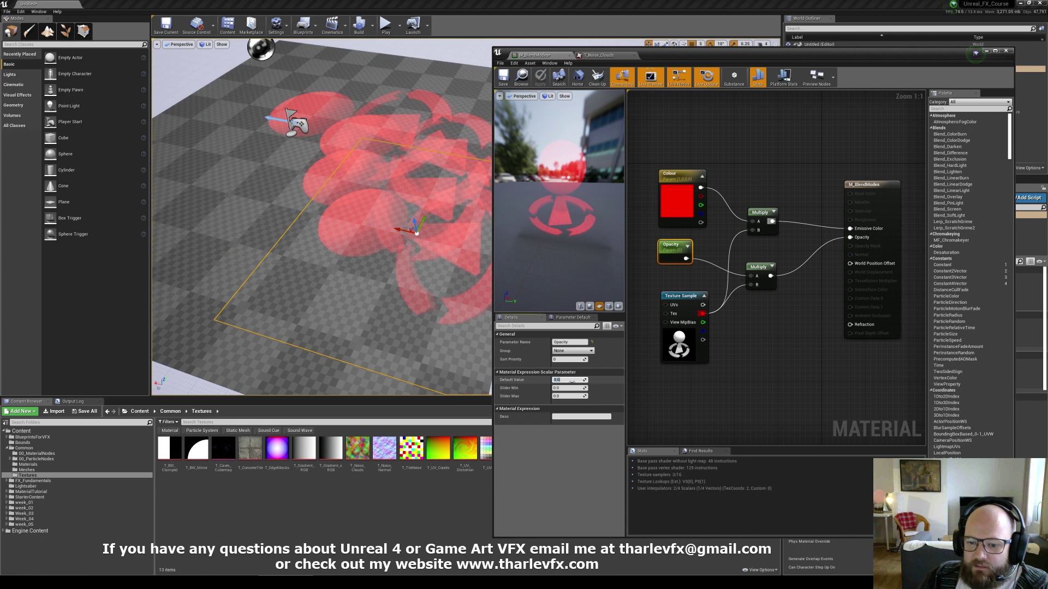
pyautogui.write('.1')
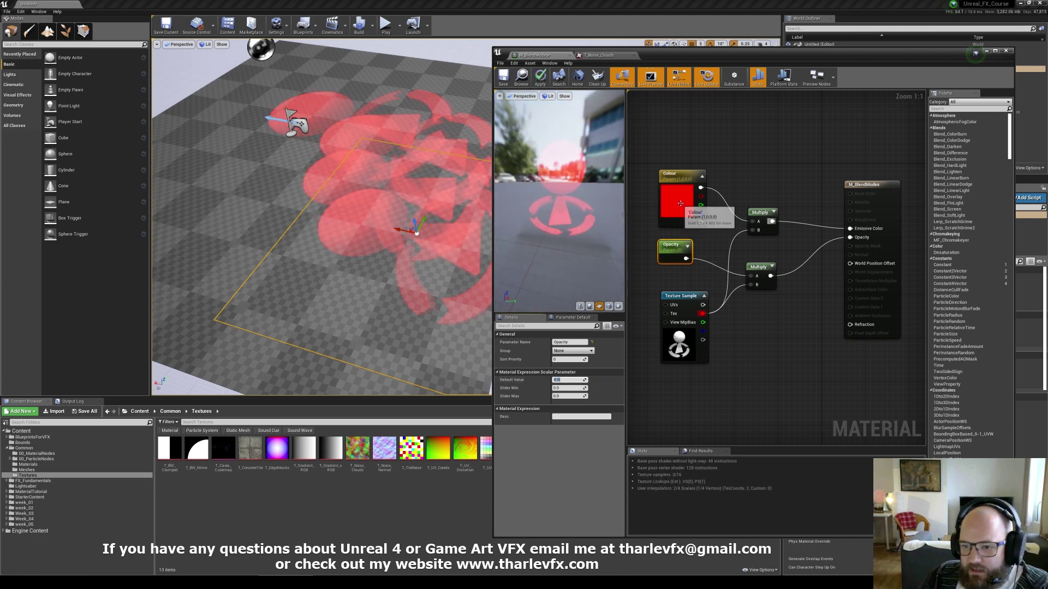
pyautogui.click(773, 212)
pyautogui.click(772, 266)
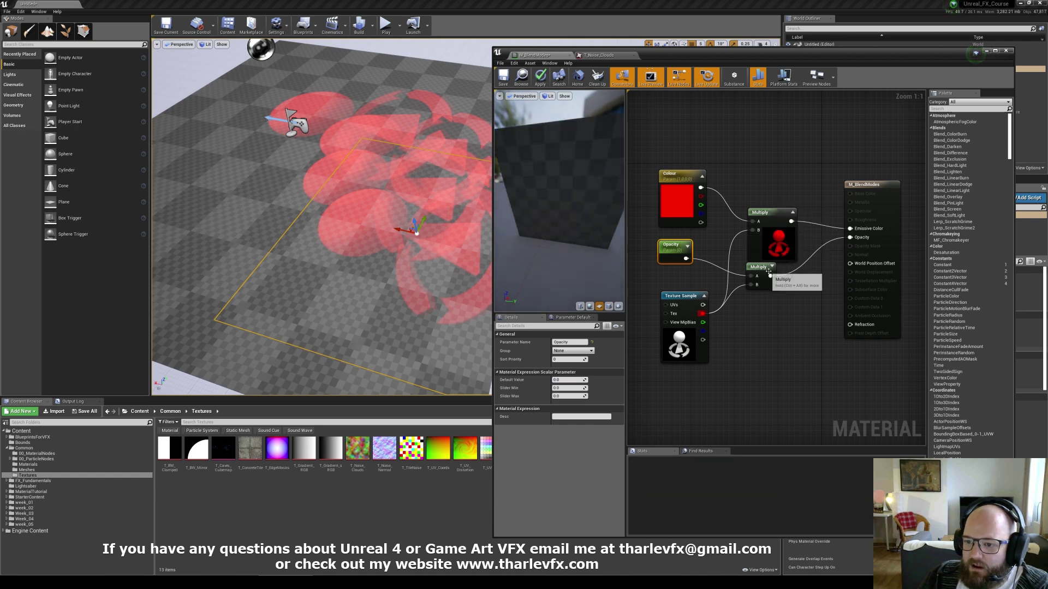
pyautogui.moveTo(774, 260); pyautogui.dragTo(775, 266)
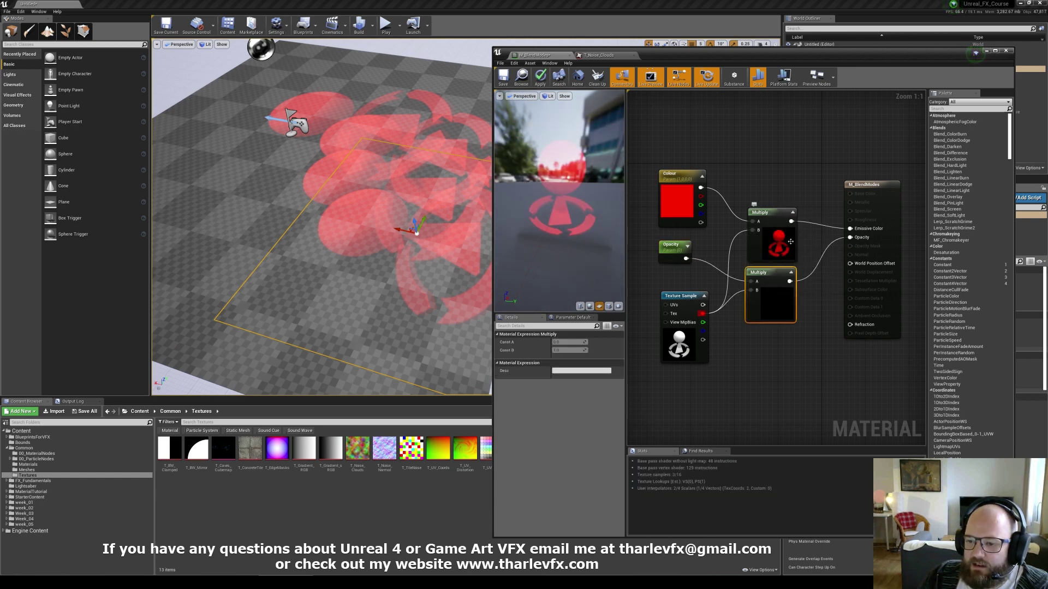
# Set the Opacity parameter's default value to 1 and deselect the plane in the level to inspect the stacked planes
pyautogui.click(667, 247)
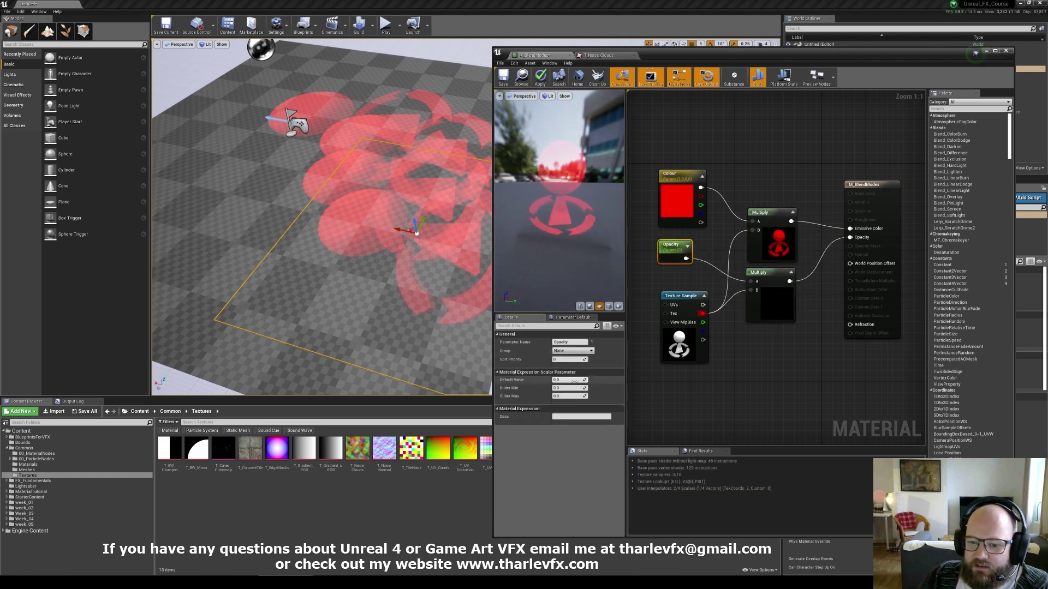
pyautogui.write('1')
pyautogui.press('Return')
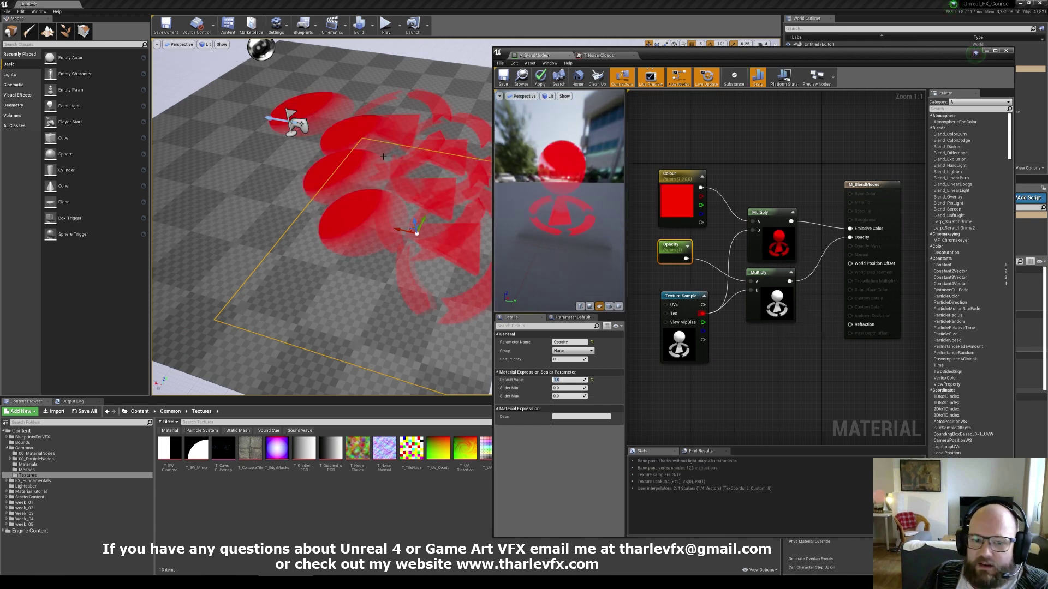
pyautogui.moveTo(382, 230); pyautogui.dragTo(399, 210, button='right')
pyautogui.press('Escape')
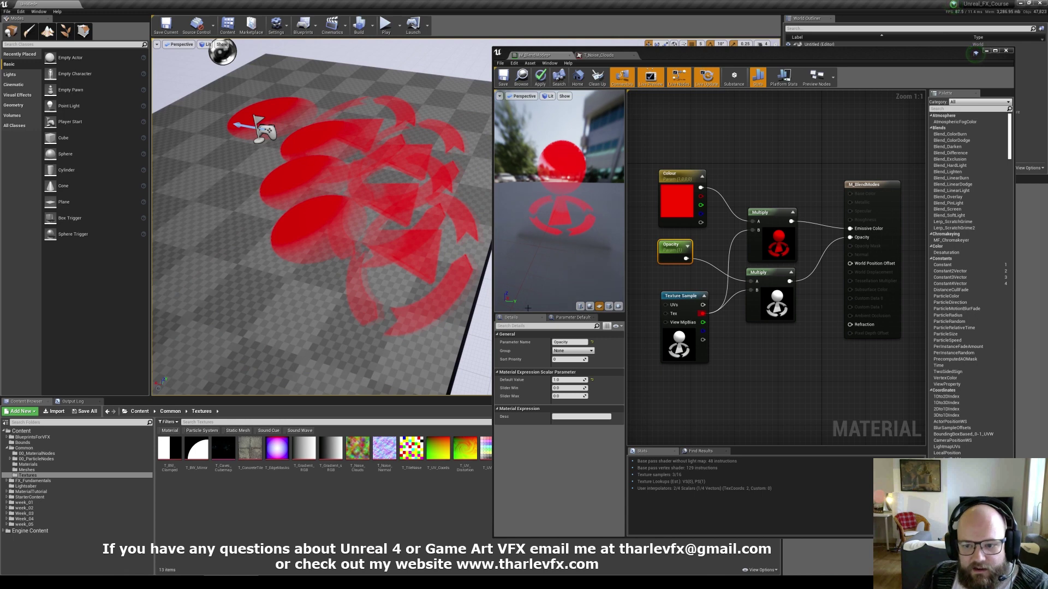
# Raise the Opacity parameter's default value above 1 and deselect the node to show the material's own settings
pyautogui.moveTo(569, 380)
pyautogui.mouseDown()
pyautogui.moveTo(546, 380)
pyautogui.moveTo(606, 380)
pyautogui.moveTo(557, 380)
pyautogui.moveTo(594, 380)
pyautogui.moveTo(556, 380)
pyautogui.moveTo(589, 380)
pyautogui.moveTo(567, 380)
pyautogui.mouseUp()
pyautogui.click(744, 396)
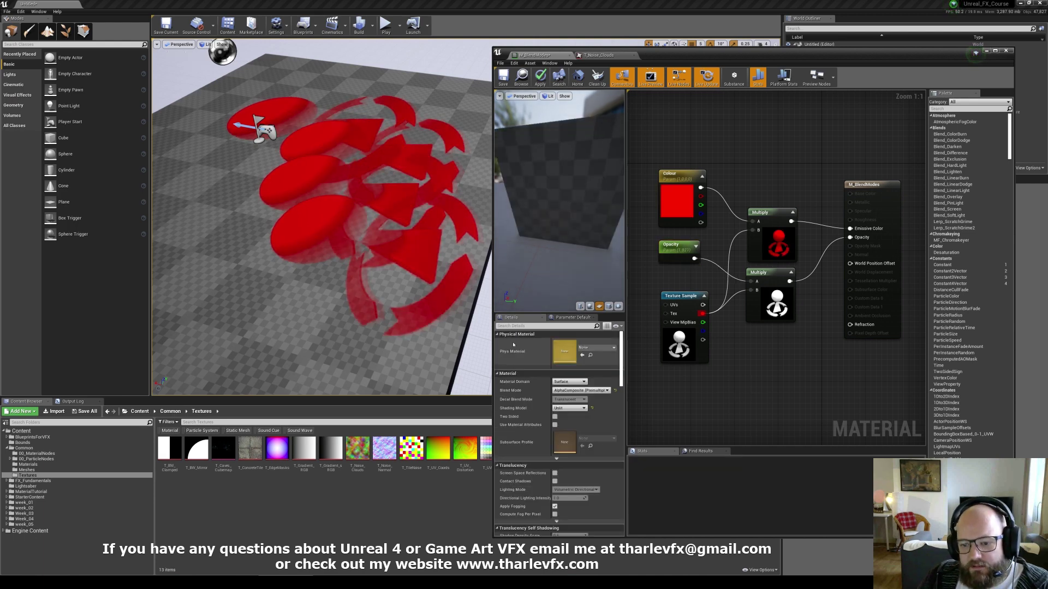
# Examine the available shading models and blend modes in the material's settings
pyautogui.click(572, 410)
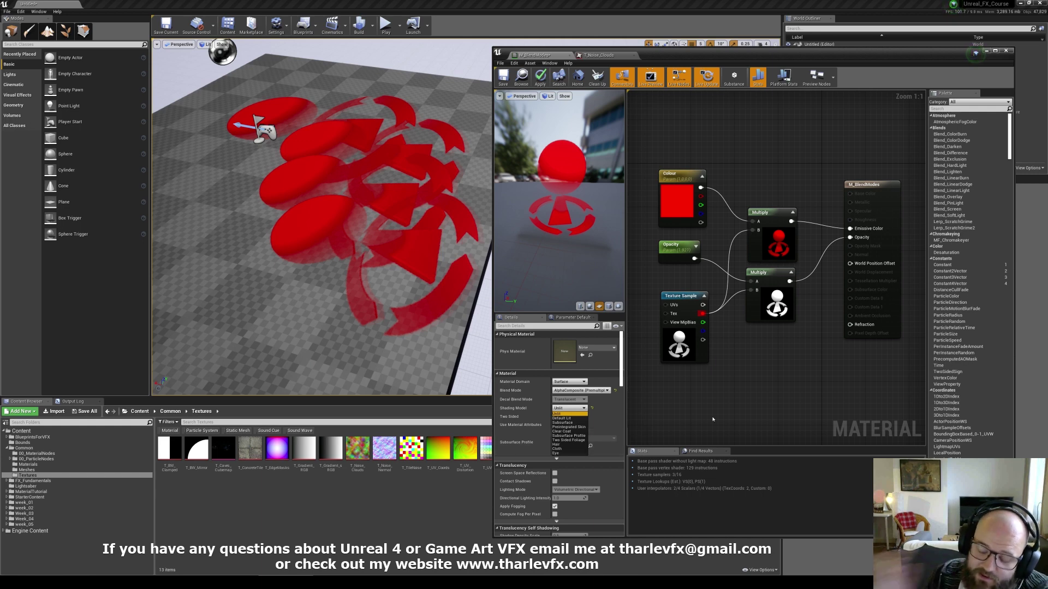
pyautogui.click(574, 391)
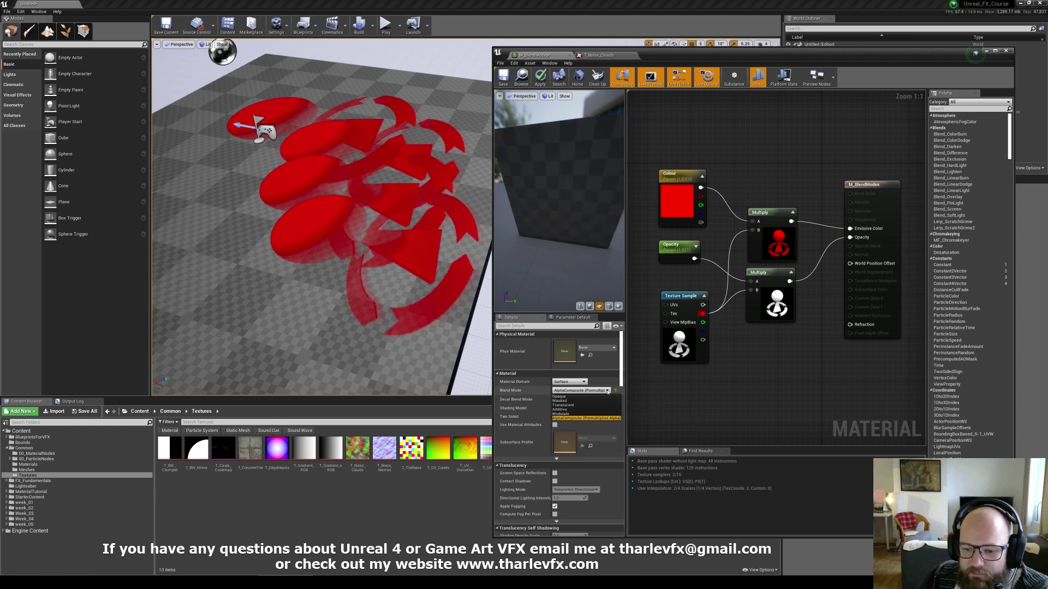
pyautogui.click(574, 391)
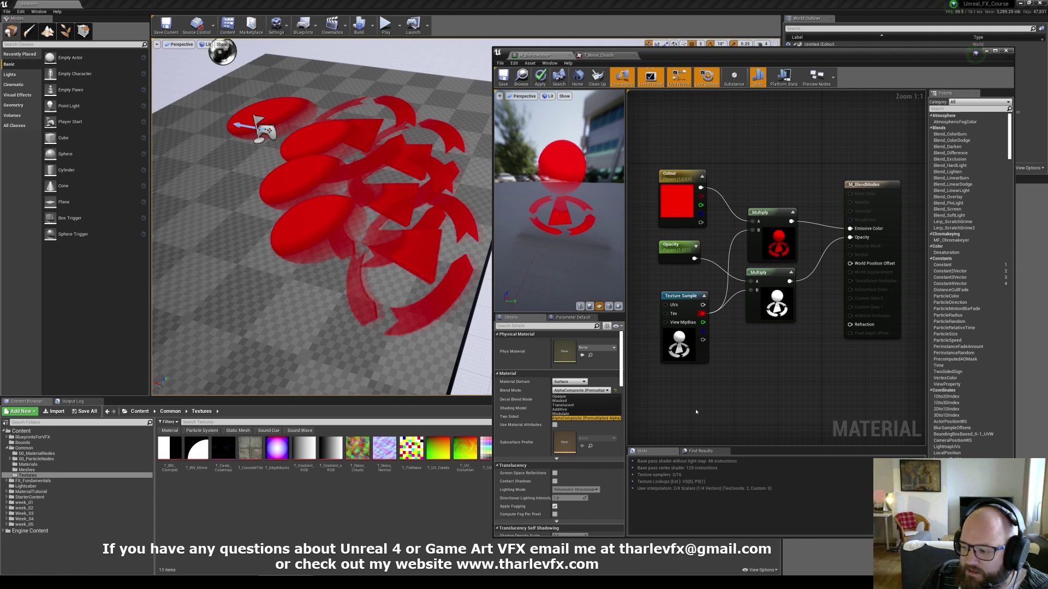